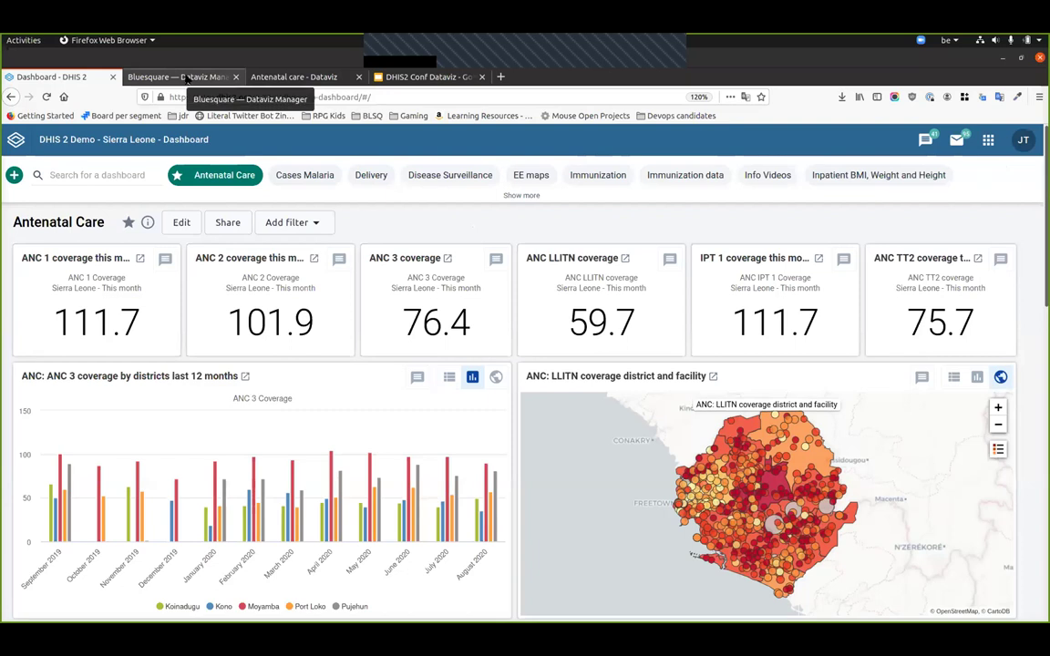
Launch the Dataviz Manager app from the DHIS2 apps list.
left_click(989, 139)
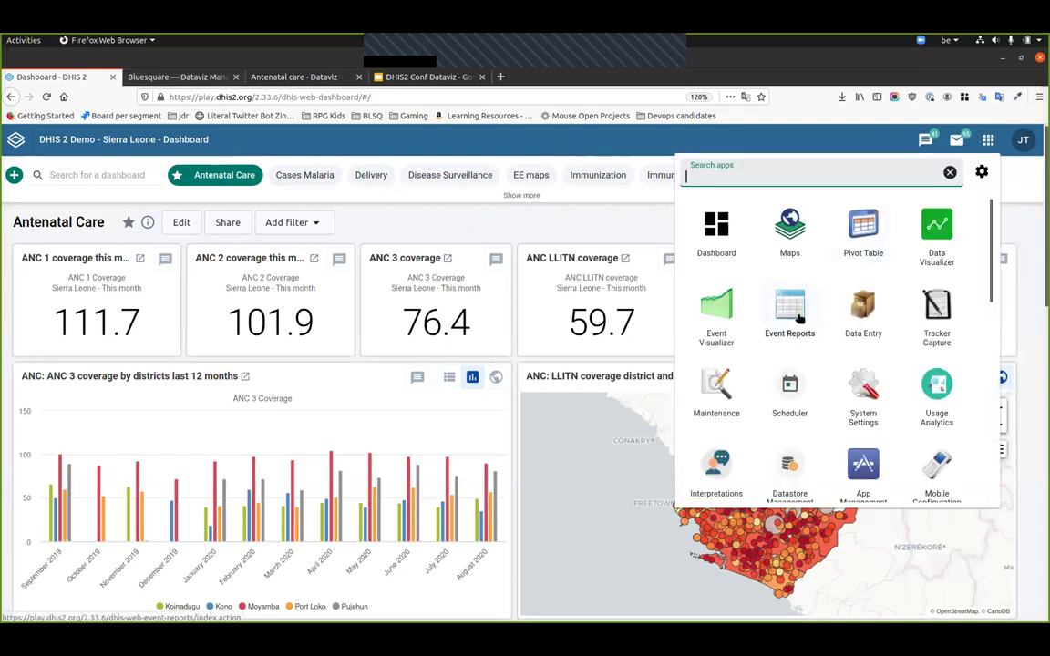
scroll(962, 185, "down", 3)
scroll(827, 299, "down", 3)
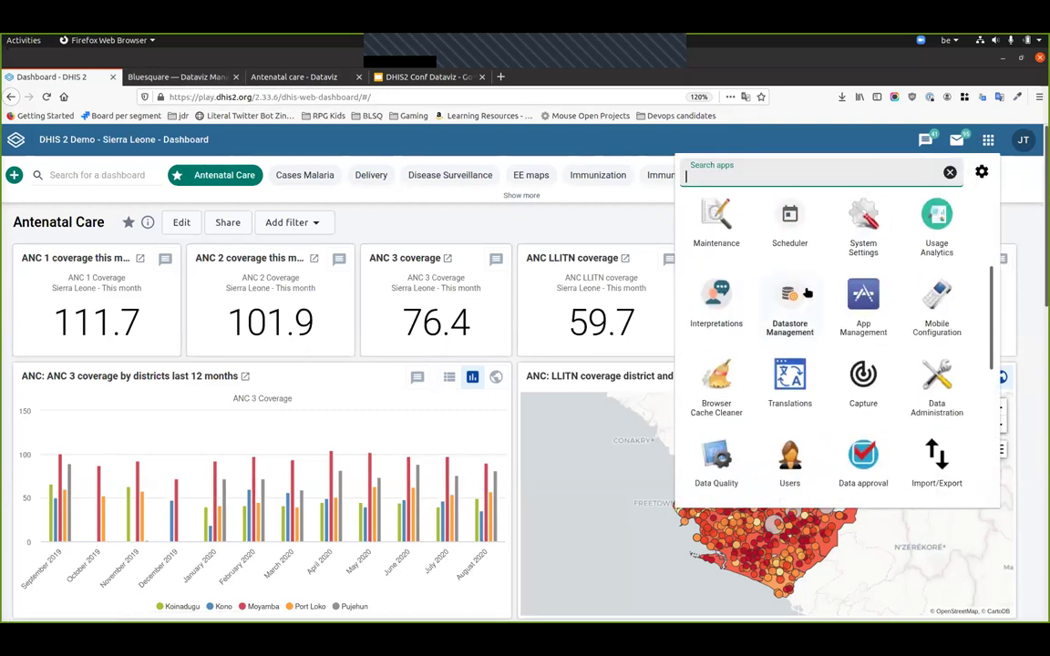
scroll(827, 299, "down", 1)
left_click(717, 429)
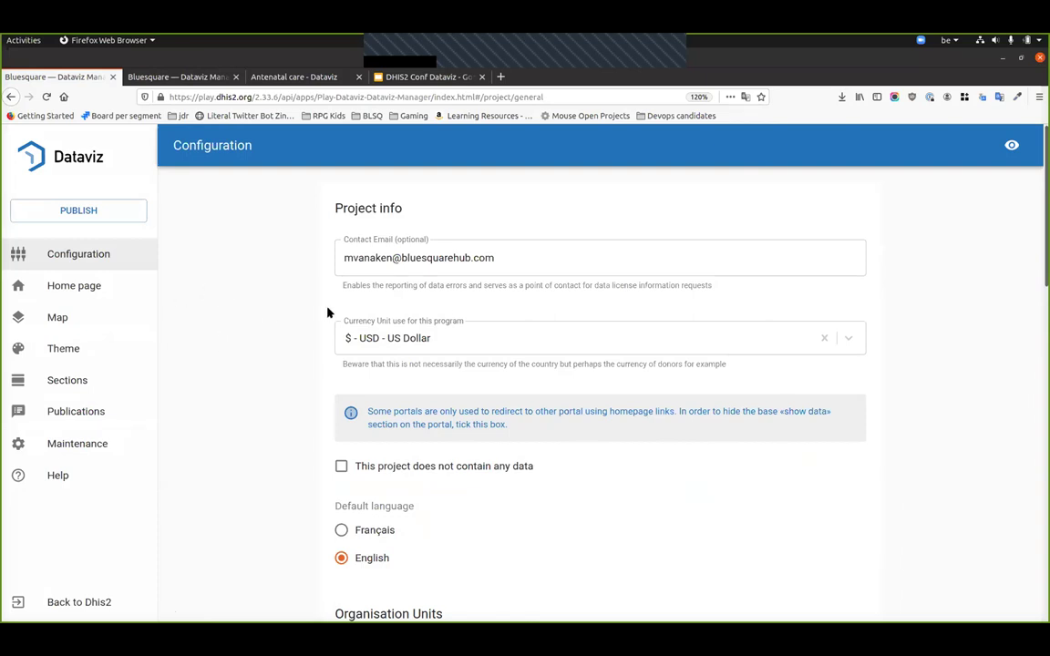
scroll(260, 334, "down", 1)
scroll(261, 333, "down", 1)
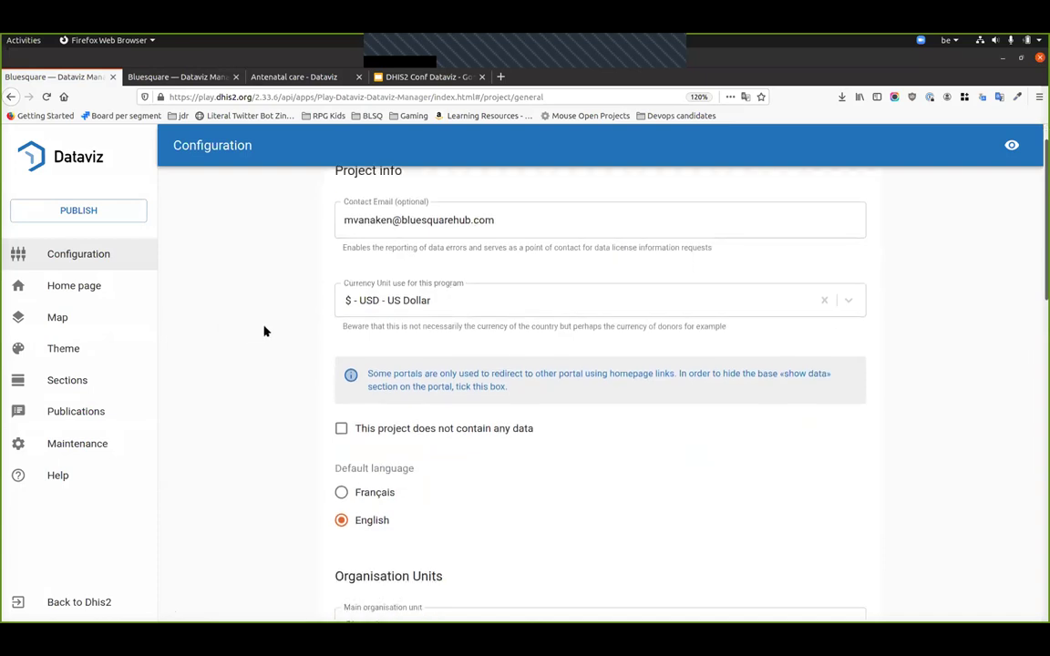
scroll(276, 412, "down", 3)
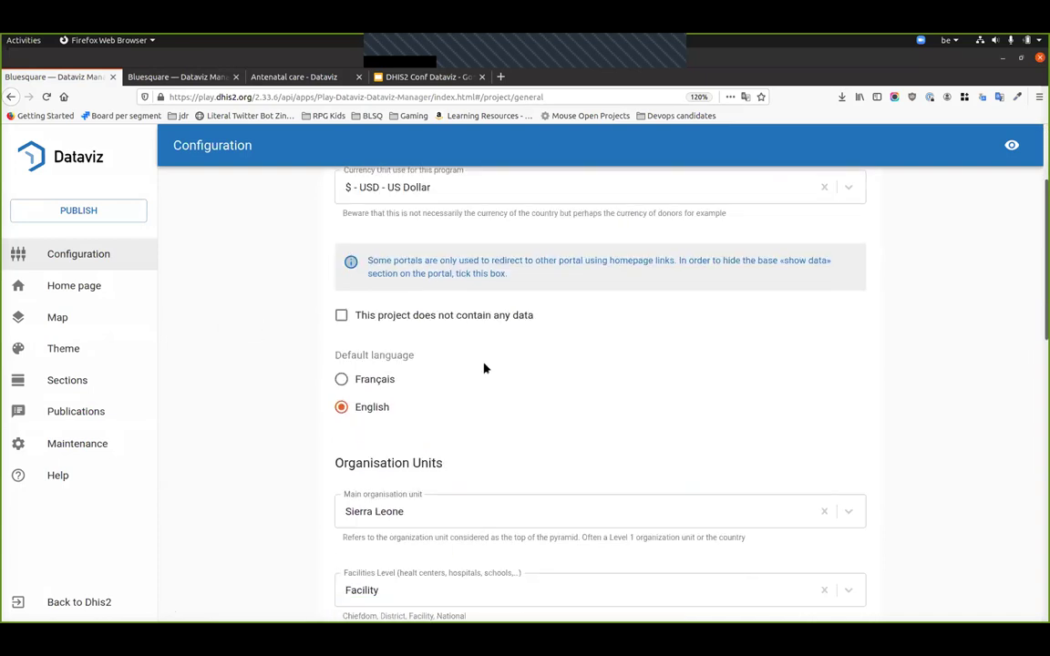
scroll(258, 441, "down", 3)
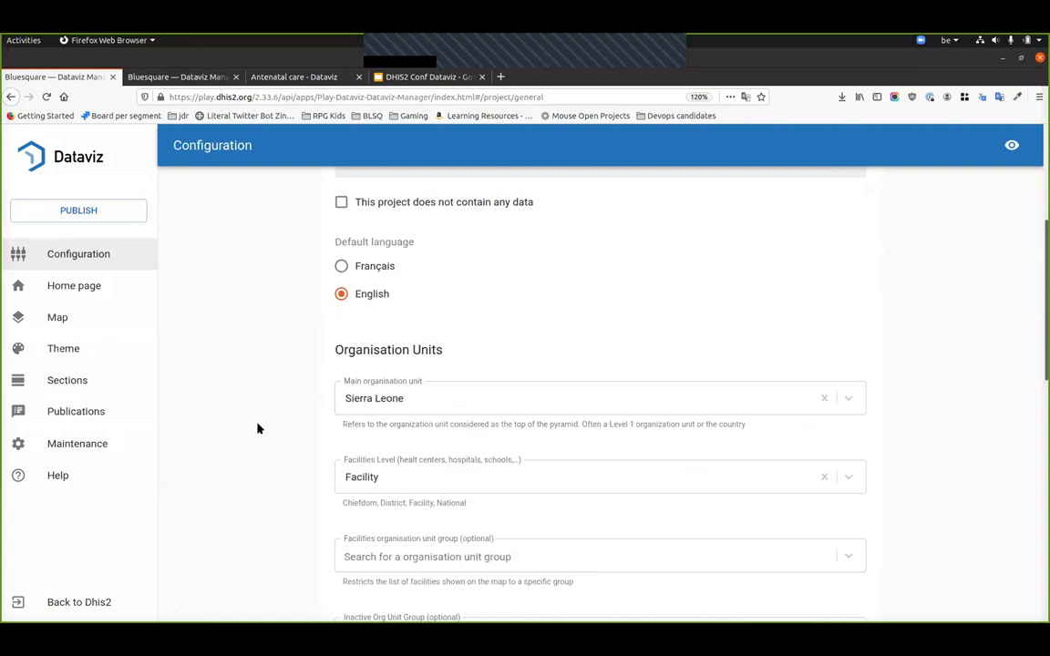
scroll(262, 424, "down", 2)
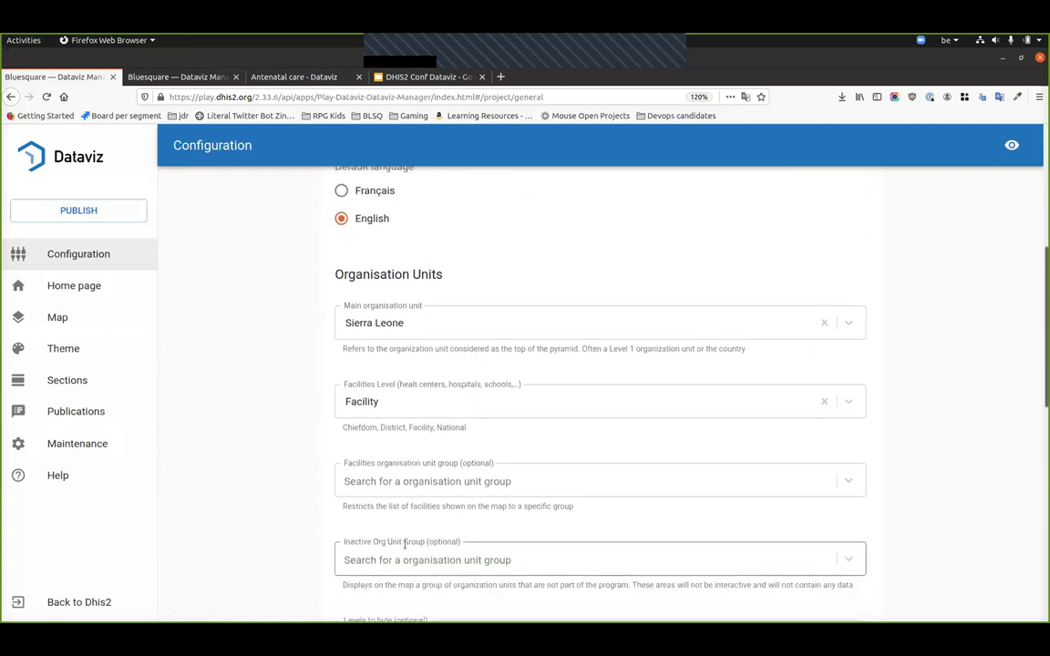
scroll(253, 391, "down", 1)
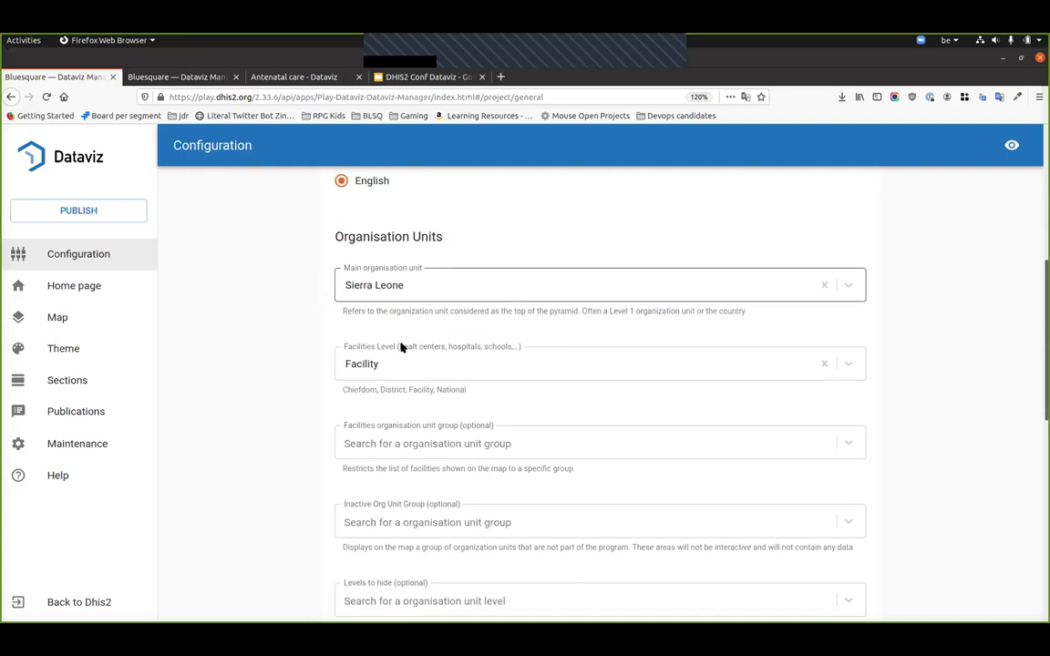
scroll(244, 427, "down", 1)
scroll(244, 428, "down", 1)
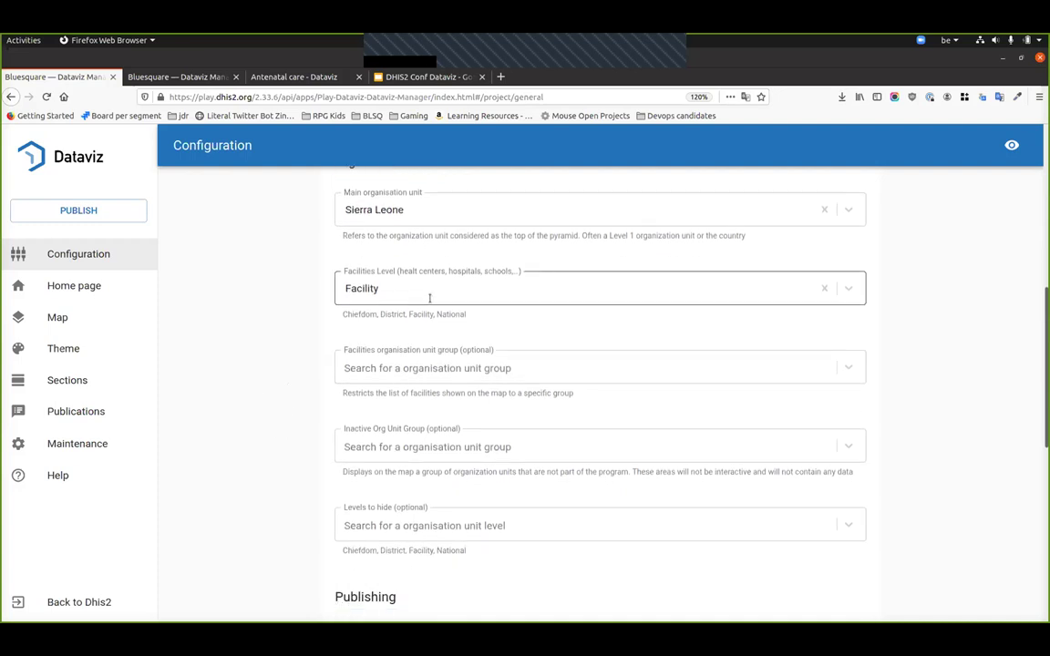
scroll(266, 364, "down", 6)
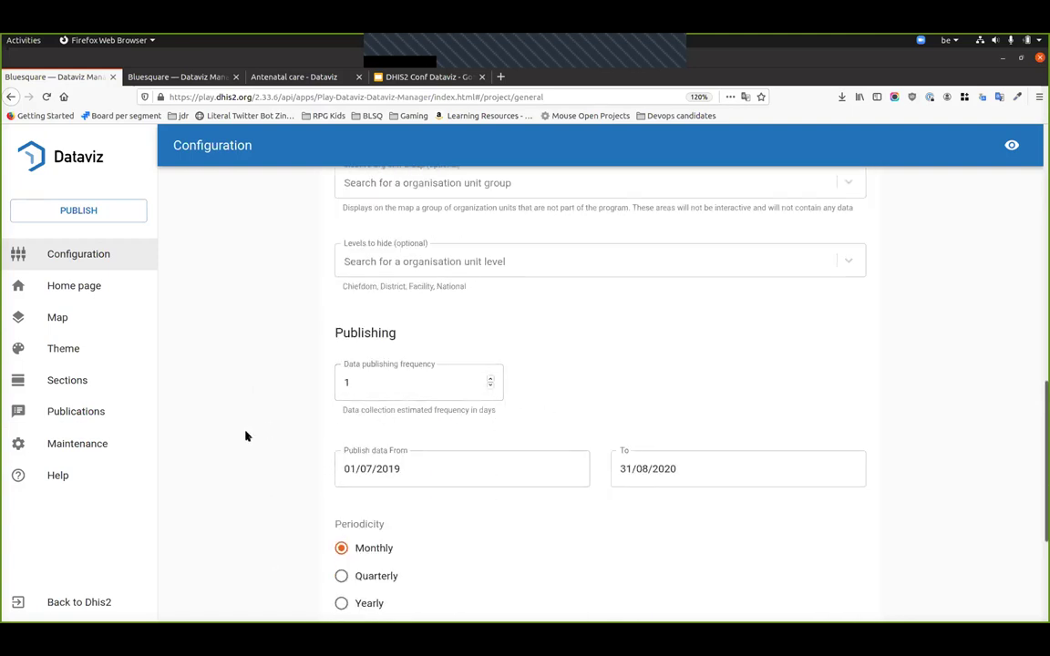
scroll(255, 432, "down", 2)
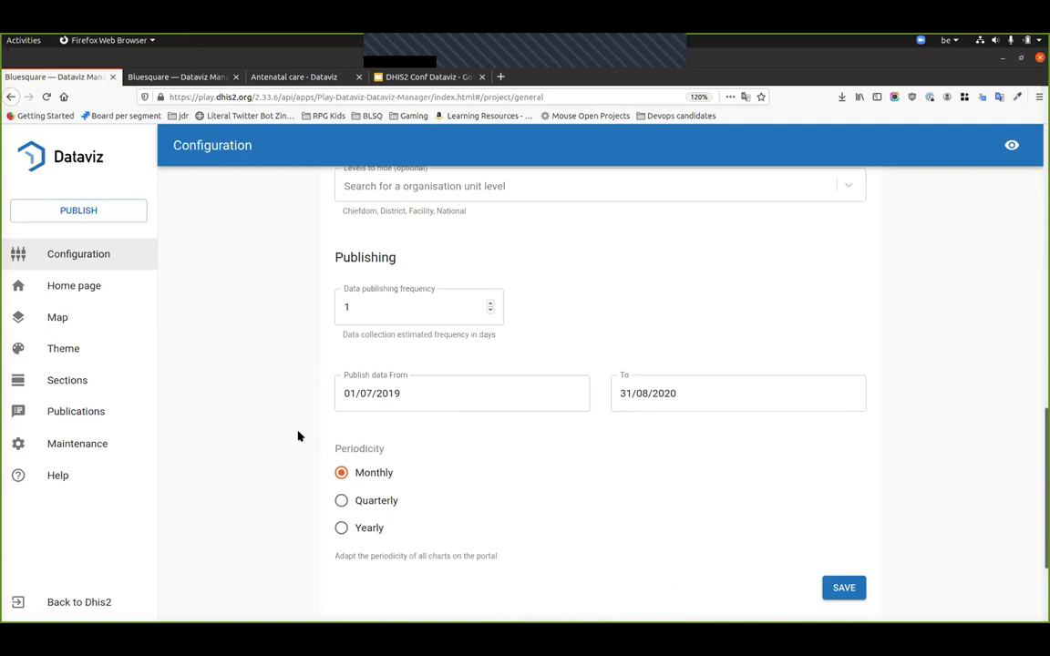
Set moh-logo.png from the dv-demo-dhis2-2020 folder as the portal logo.
left_click(118, 287)
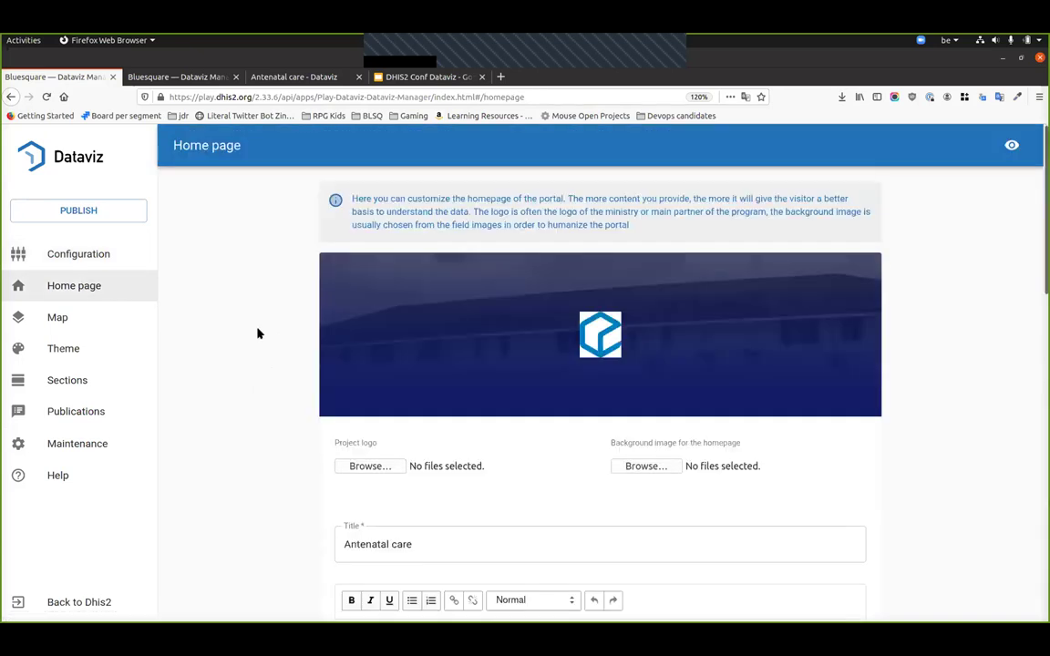
scroll(255, 364, "down", 1)
left_click(384, 392)
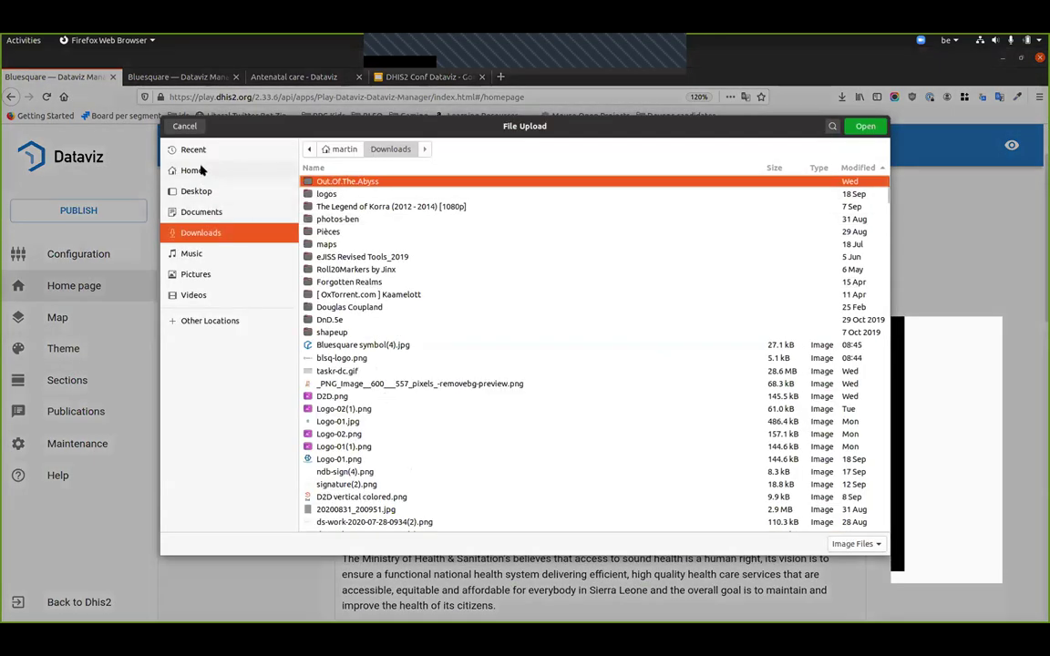
left_click(198, 171)
double_click(333, 221)
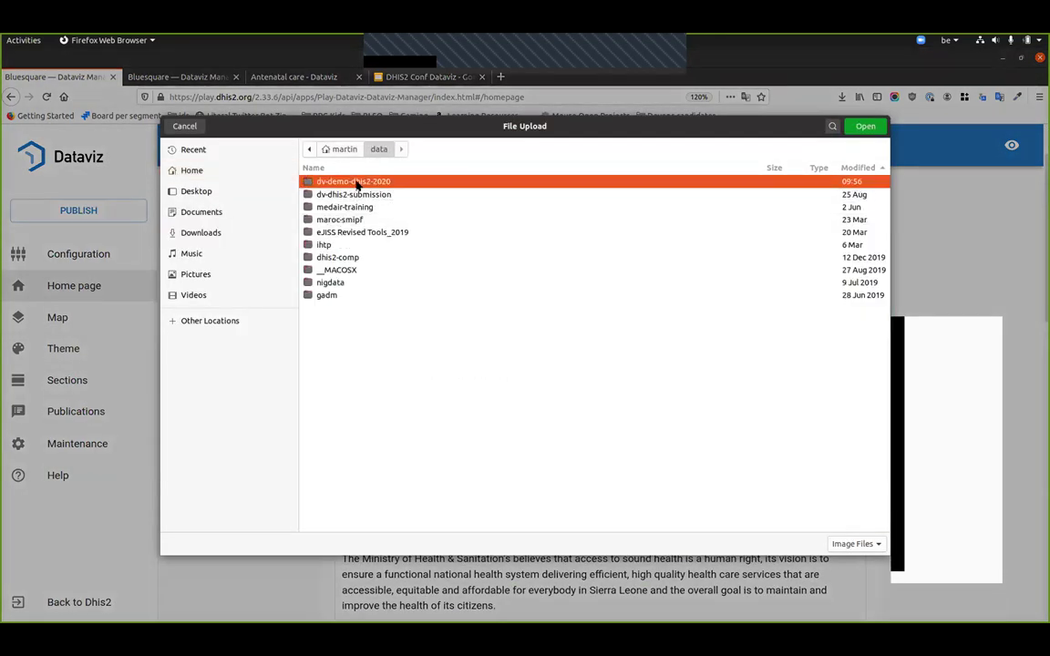
double_click(358, 181)
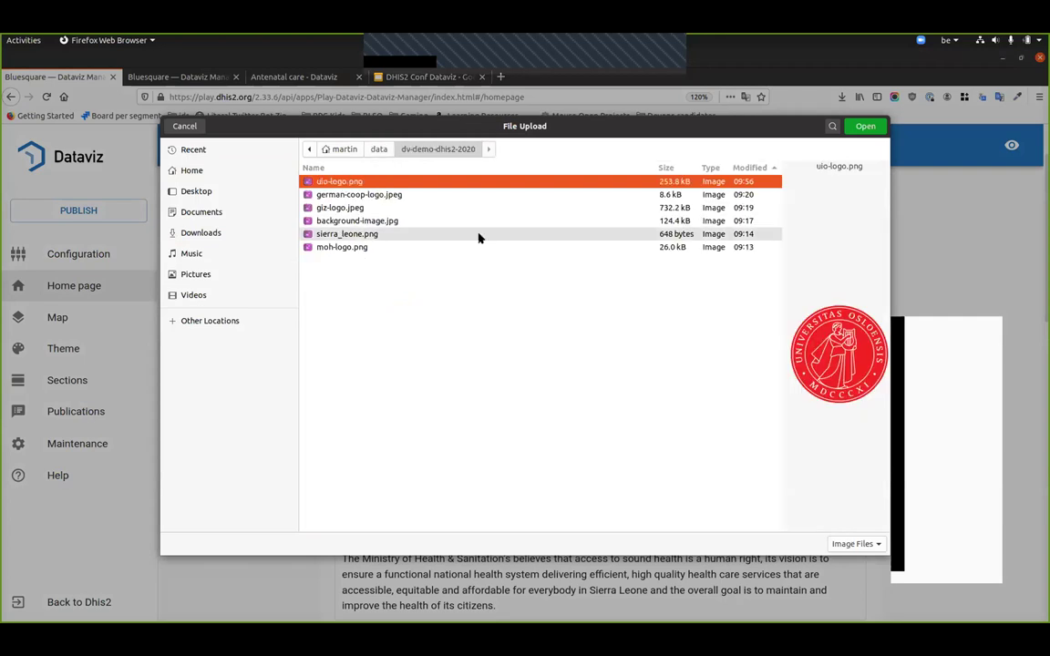
left_click(369, 247)
left_click(865, 126)
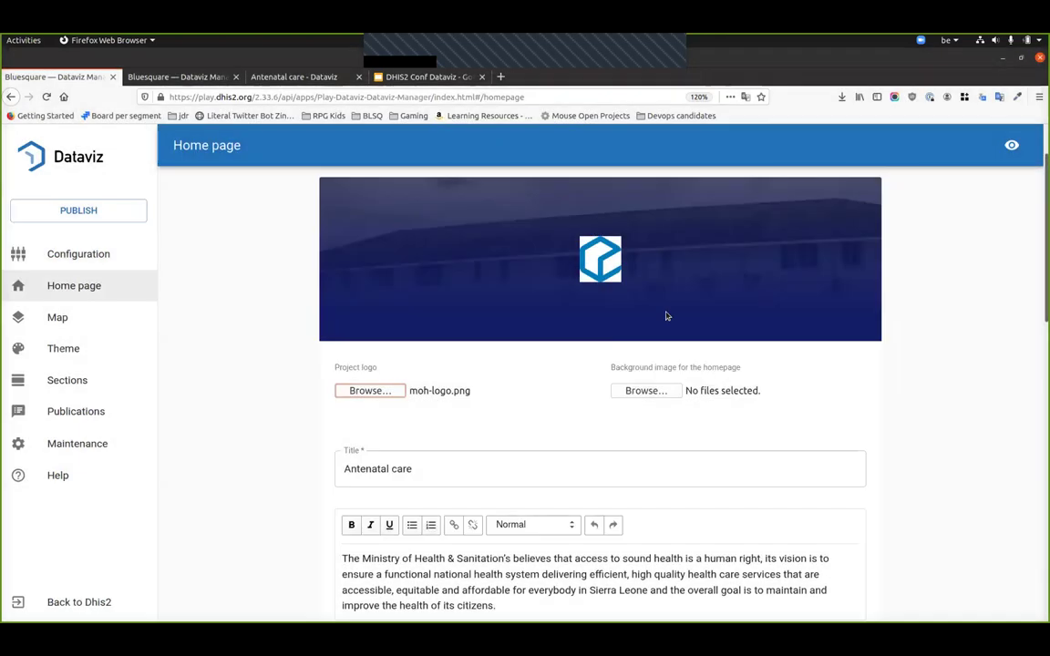
Set background-image.jpg as the homepage background, save, and go to the Map settings.
left_click(631, 390)
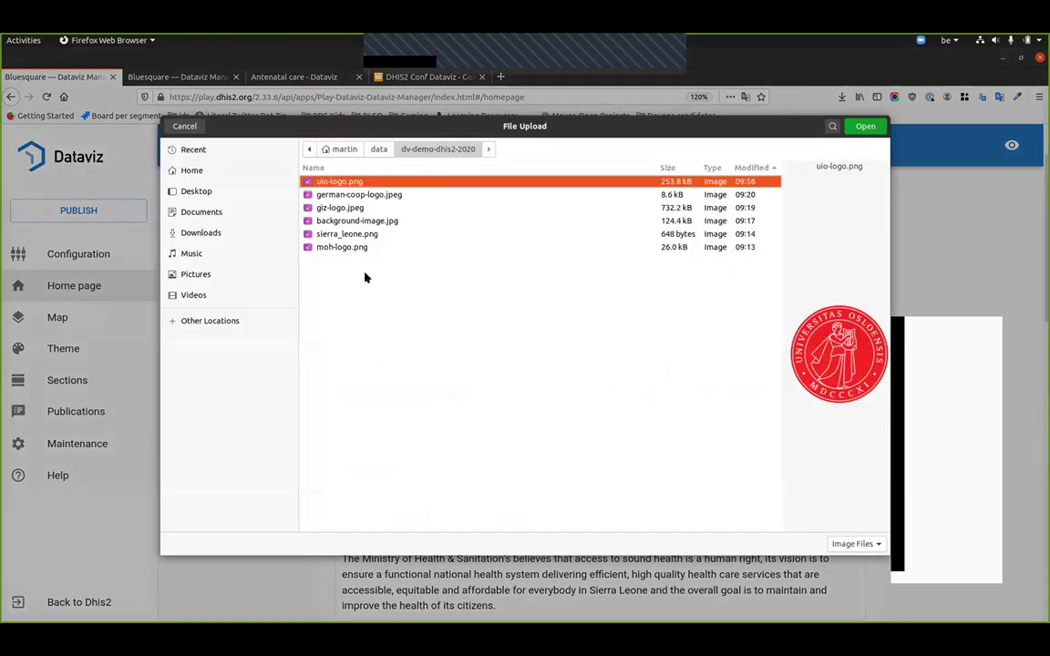
left_click(354, 220)
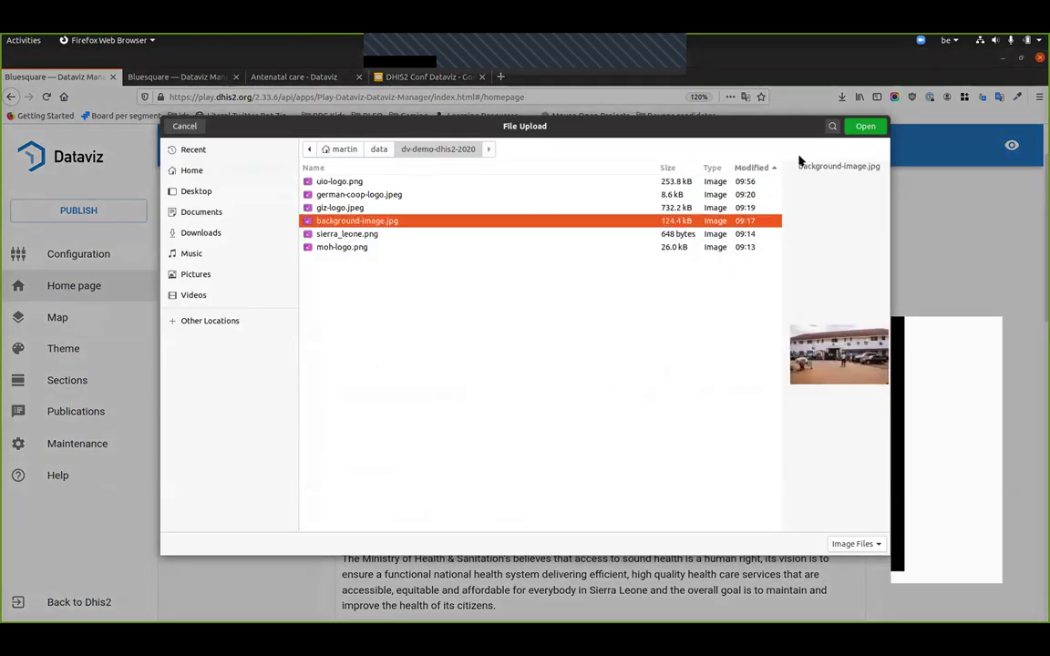
left_click(881, 128)
scroll(519, 369, "down", 2)
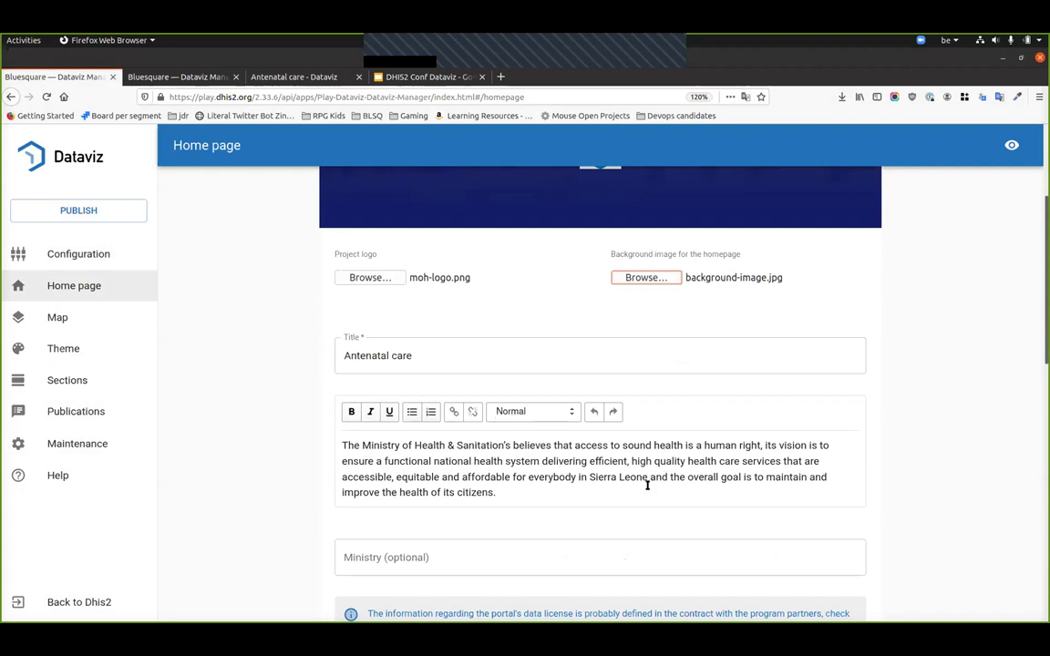
scroll(615, 437, "down", 2)
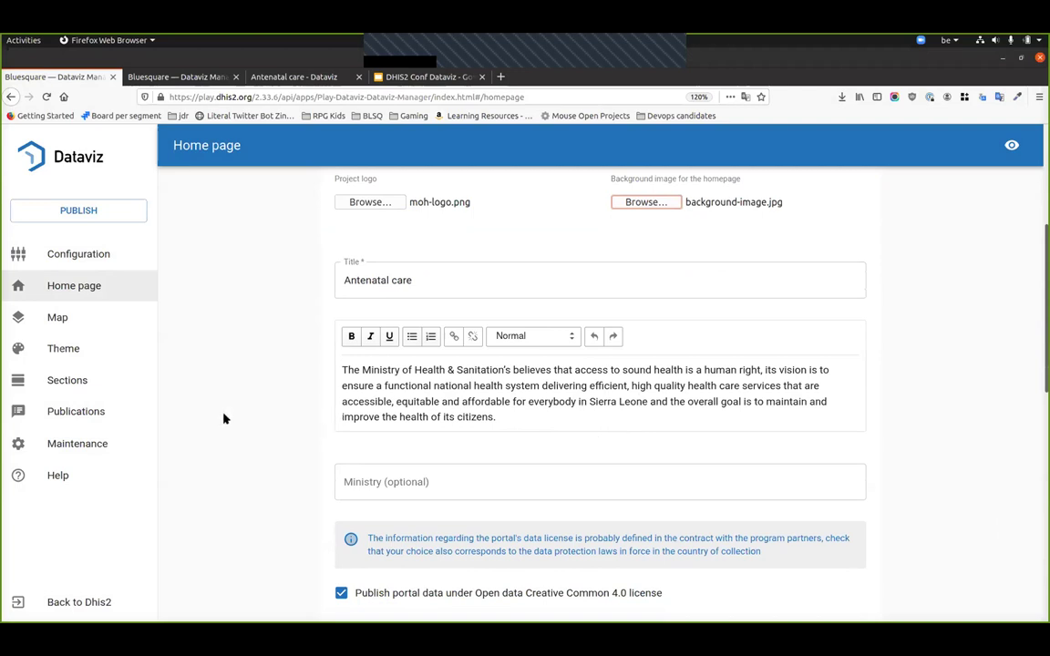
scroll(225, 419, "down", 1)
scroll(224, 418, "down", 5)
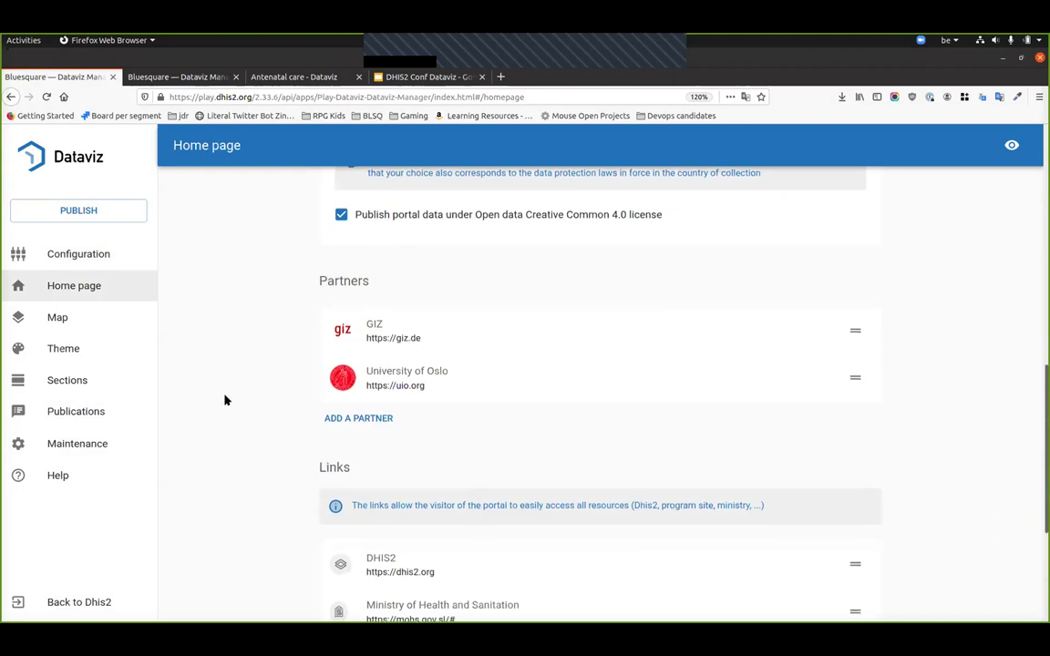
scroll(213, 392, "down", 2)
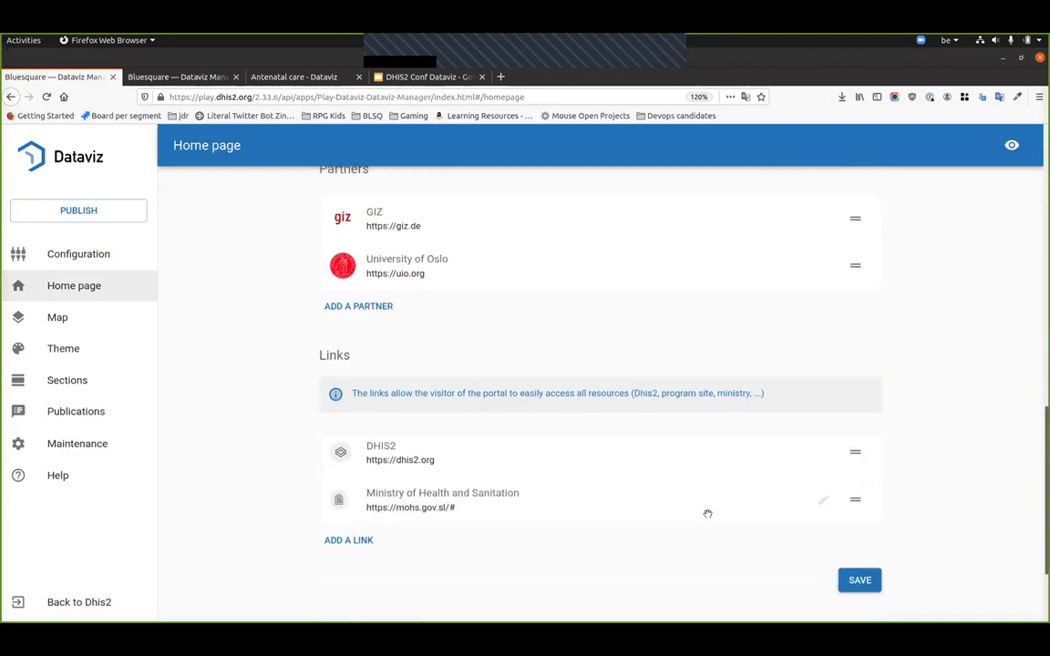
left_click(859, 580)
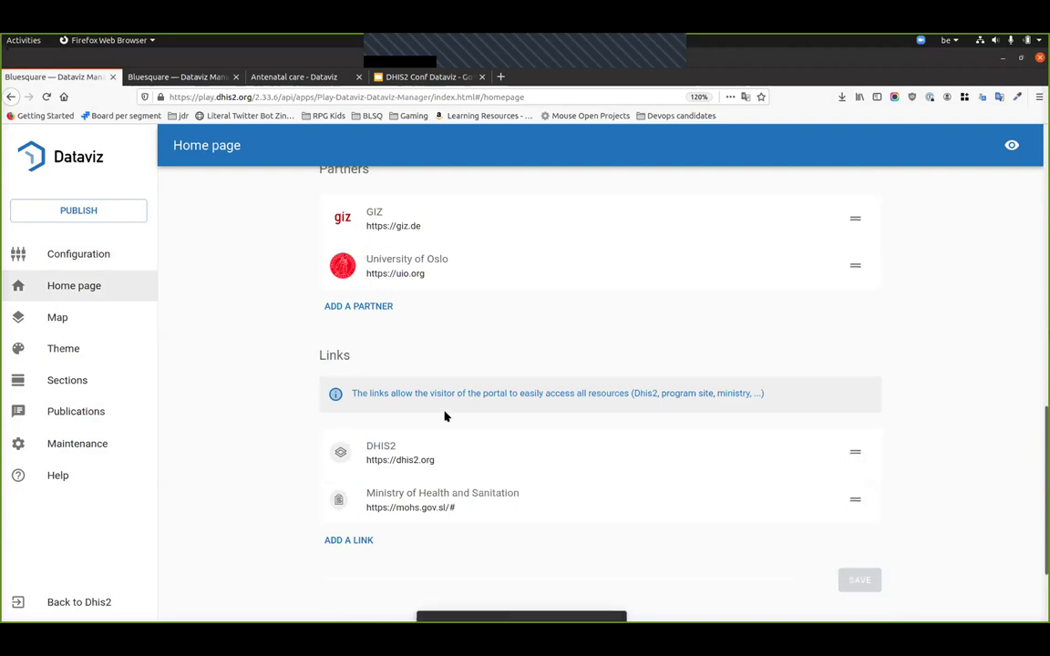
left_click(100, 316)
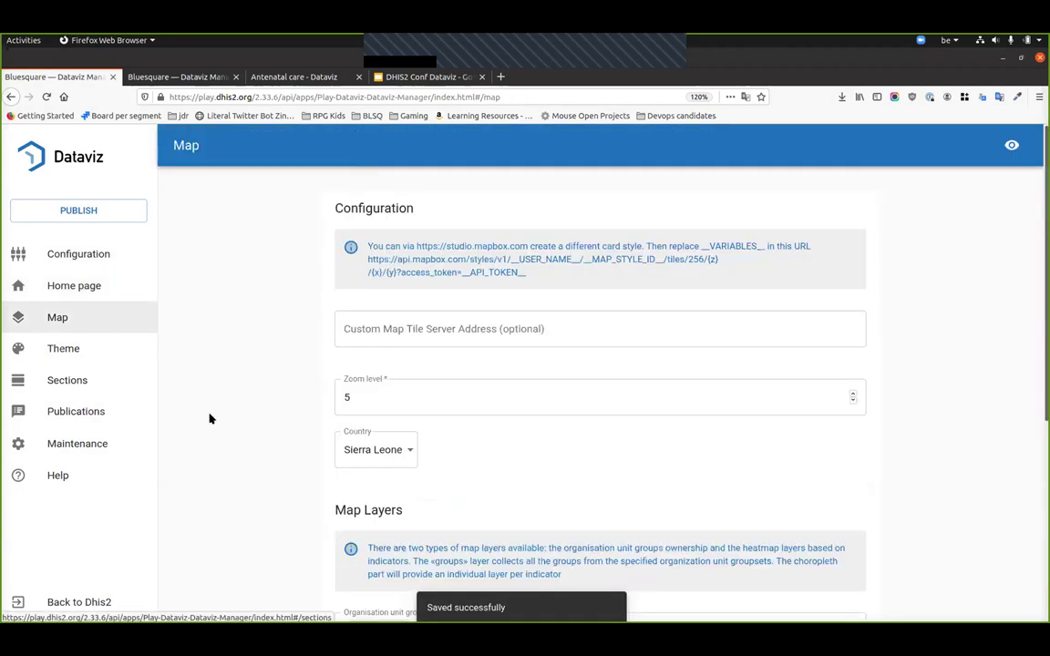
Review the Facility Type and ANC 1 Coverage map layers, then go to Theme.
scroll(237, 387, "down", 4)
scroll(232, 388, "up", 5)
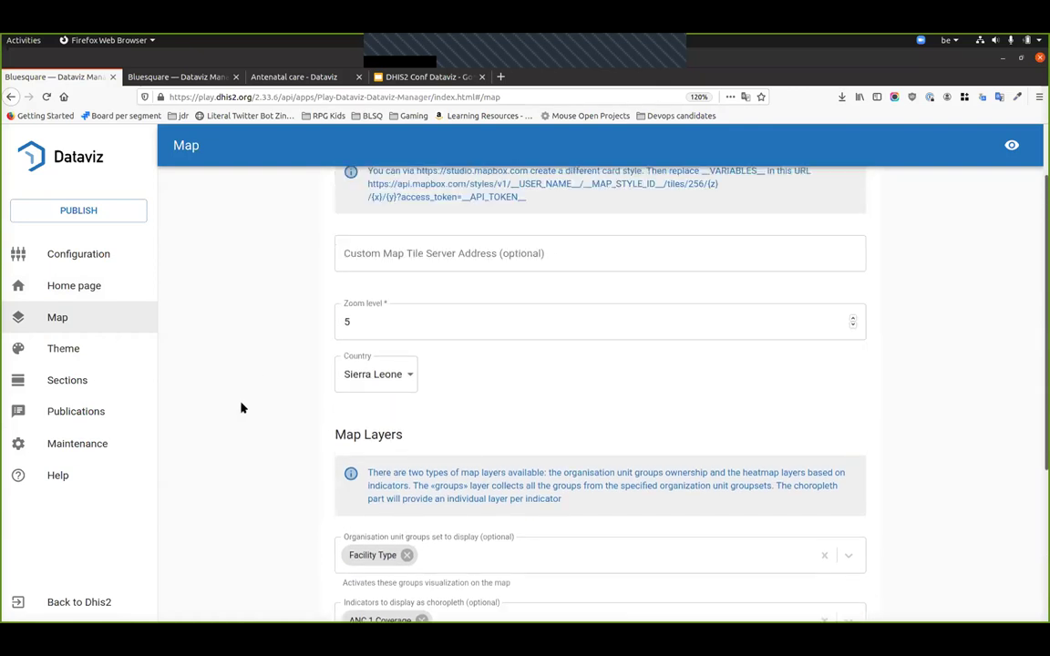
scroll(242, 407, "down", 3)
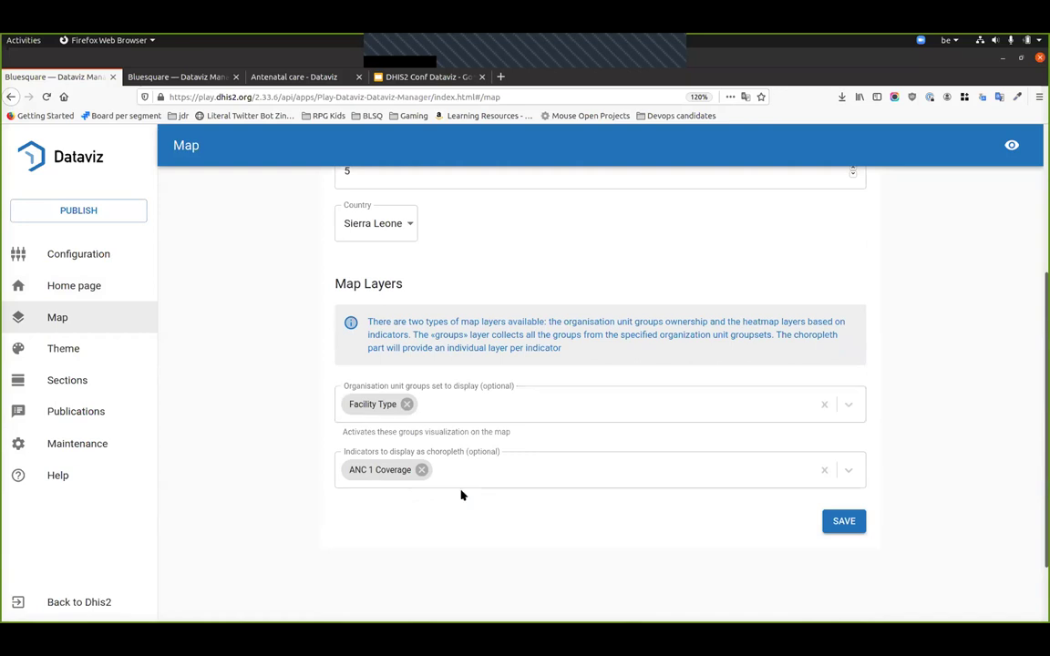
left_click(40, 349)
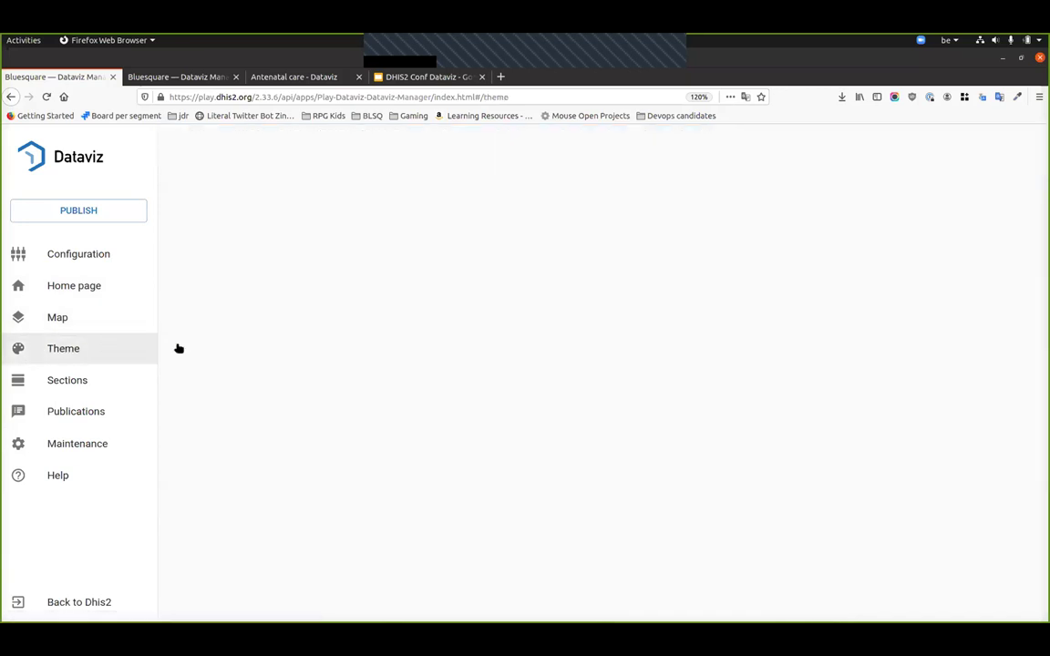
Set the primary colour to #2536A4 and secondary to green #1F6D31, then save.
left_click(449, 268)
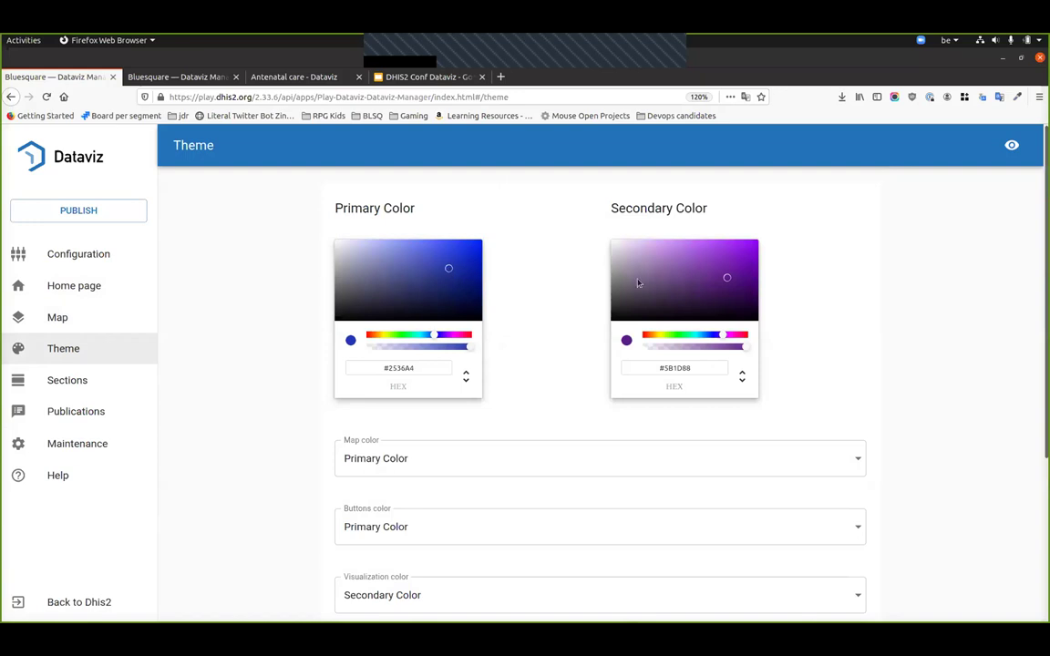
left_click(682, 335)
left_click(716, 288)
scroll(246, 440, "down", 3)
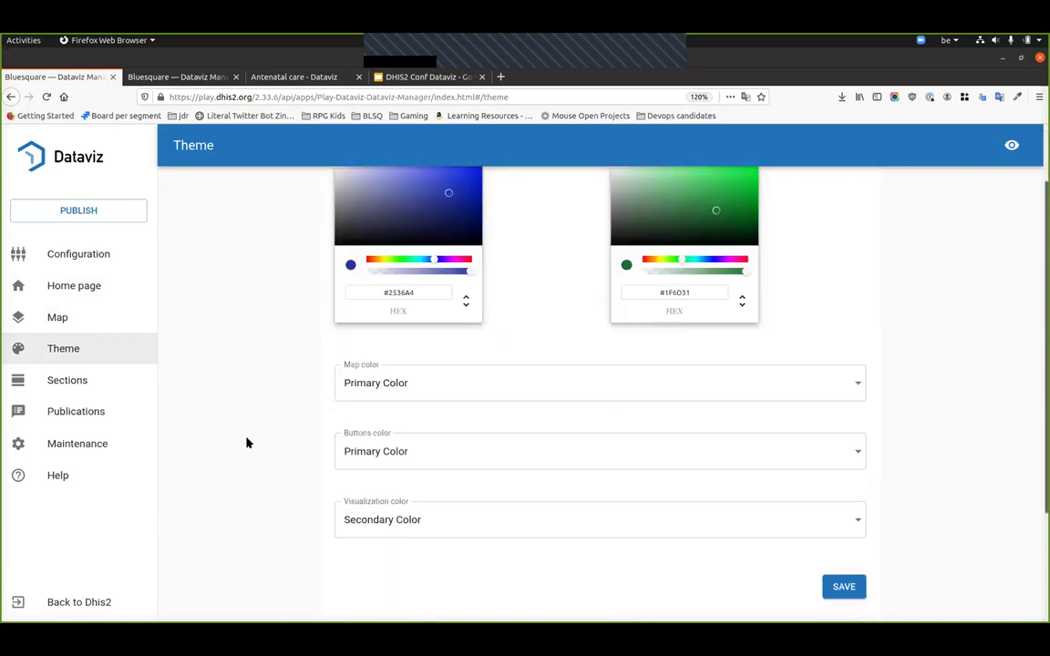
left_click(835, 437)
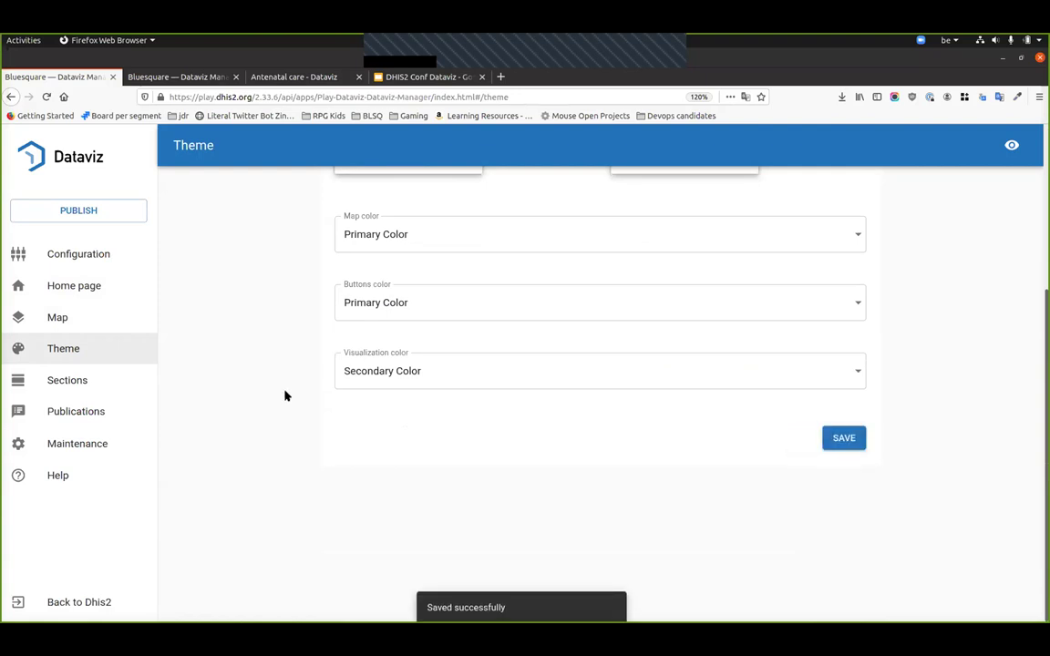
Publish the portal data and wait for publishing to finish.
scroll(259, 395, "up", 1)
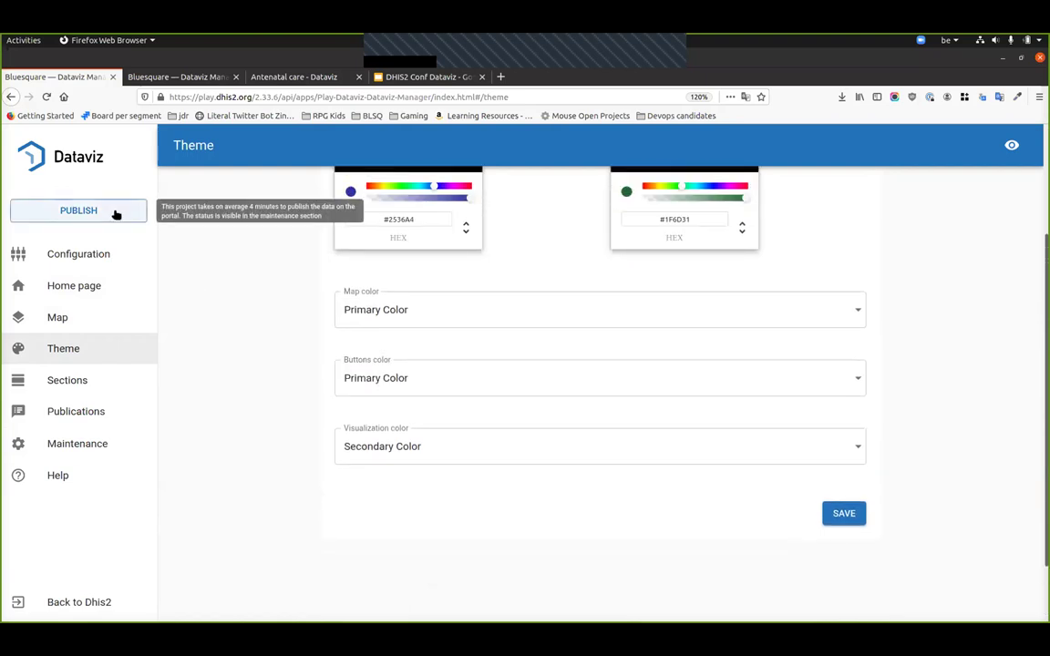
left_click(78, 210)
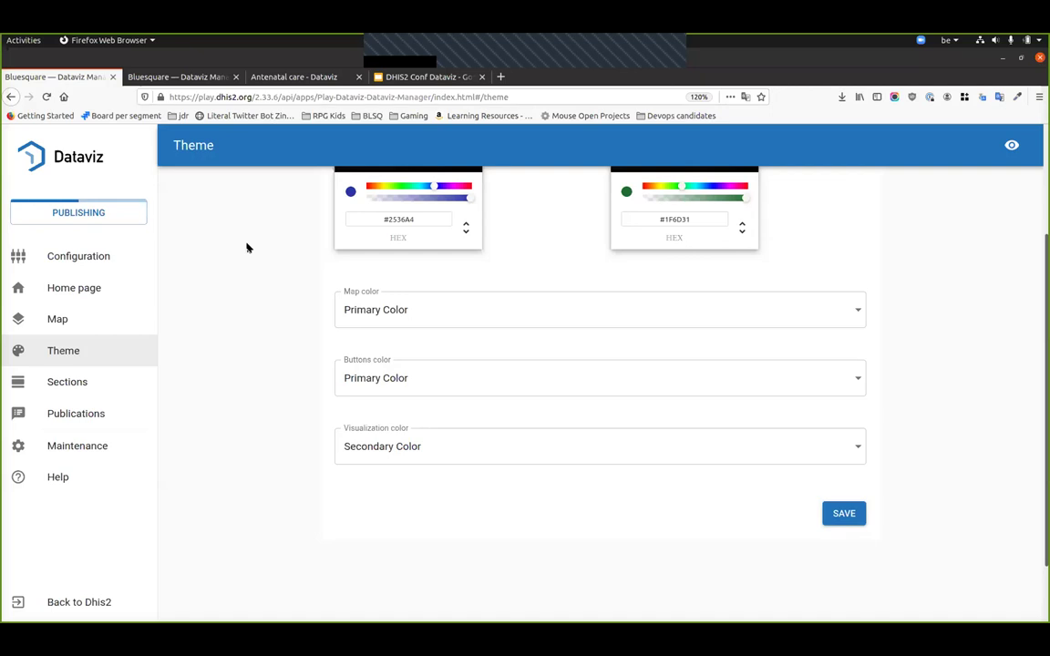
mouse_move(95, 217)
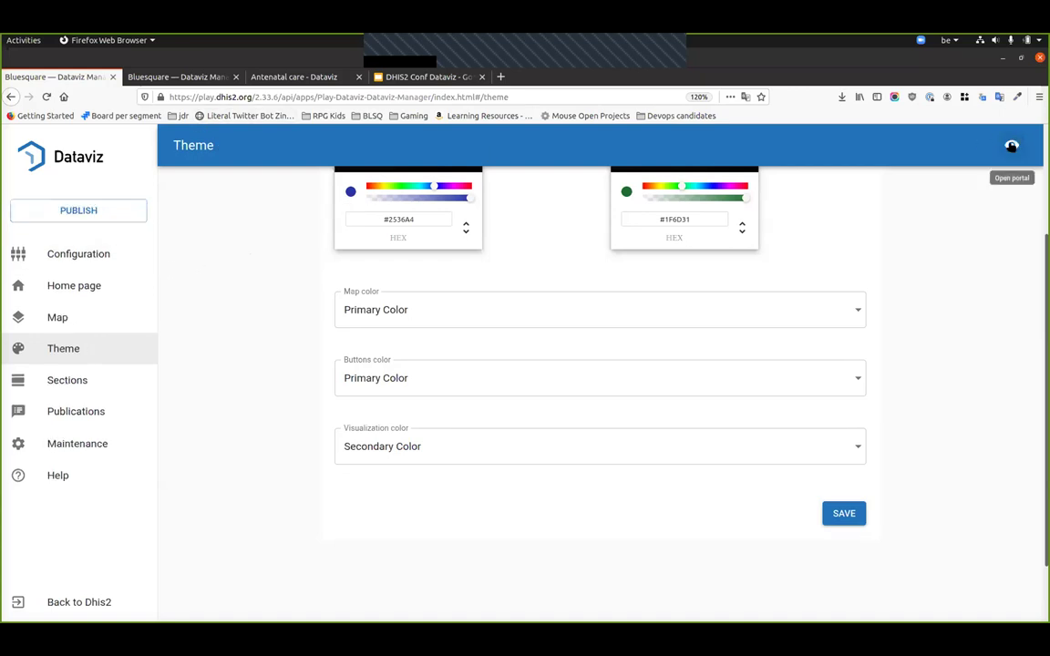
Open the published portal in a new tab and browse its Sierra Leone data map.
left_click(1012, 146)
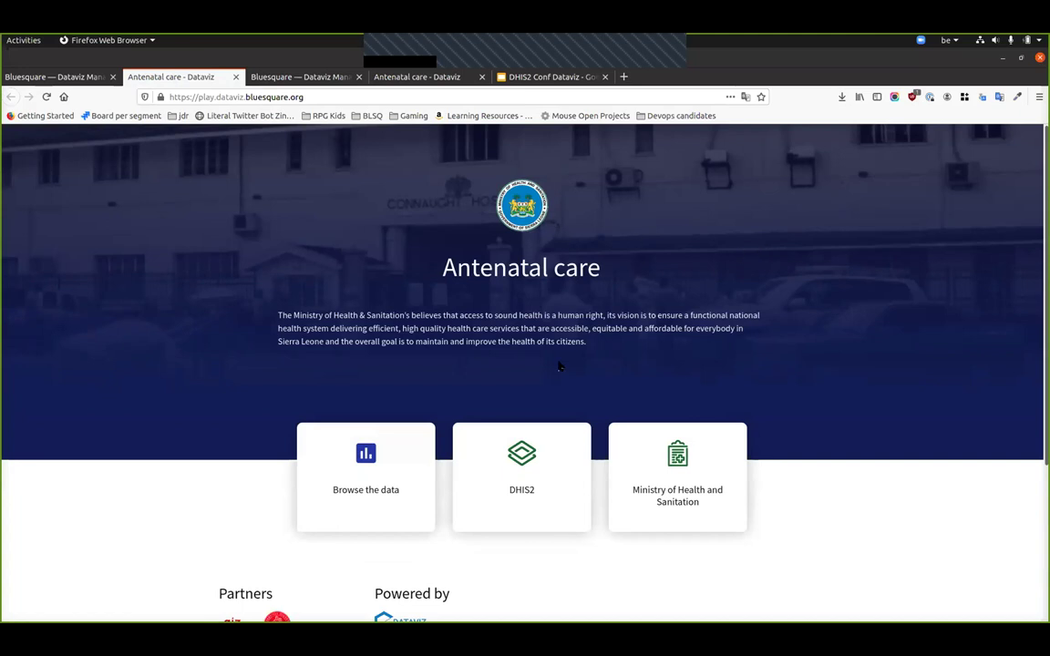
scroll(145, 374, "down", 3)
scroll(70, 451, "up", 2)
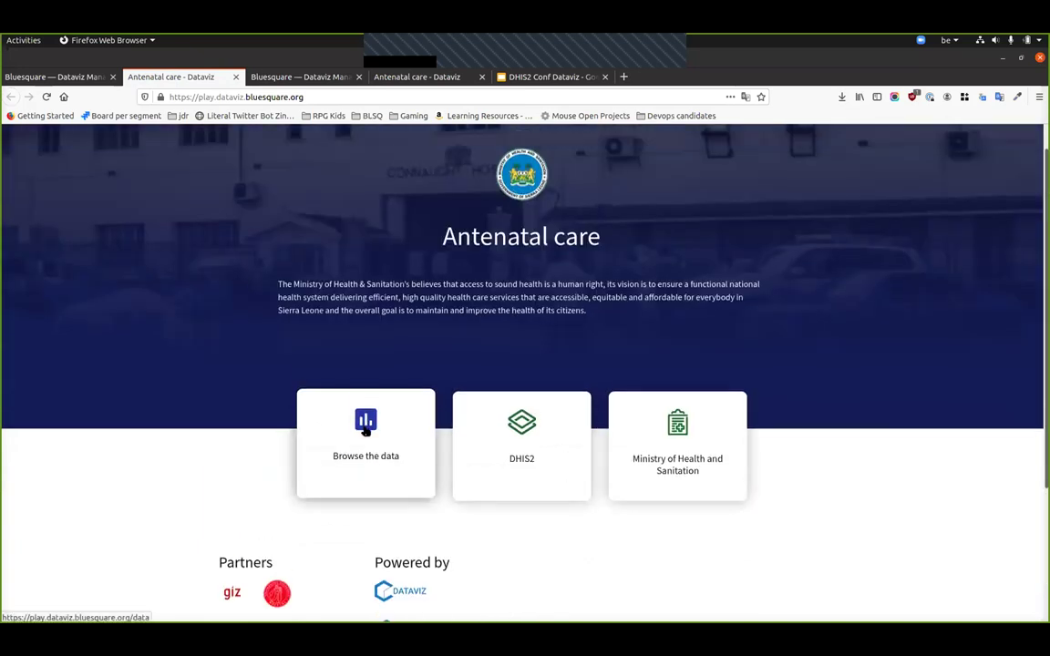
left_click(366, 432)
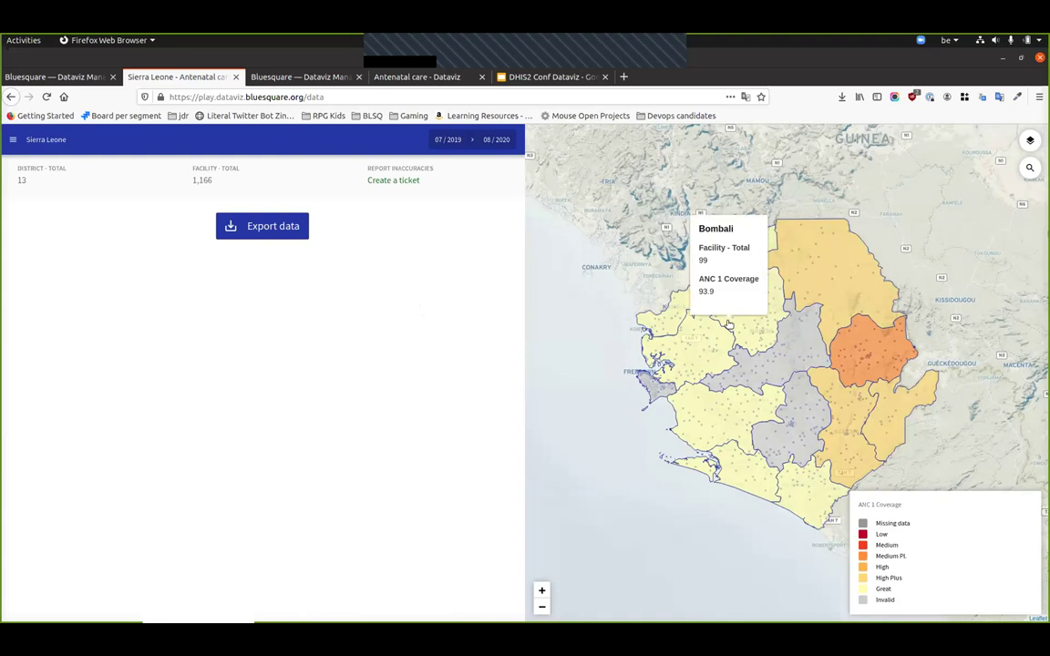
Drill into Kono district and Gbense chiefdom, showing facilities coloured by group.
left_click(889, 345)
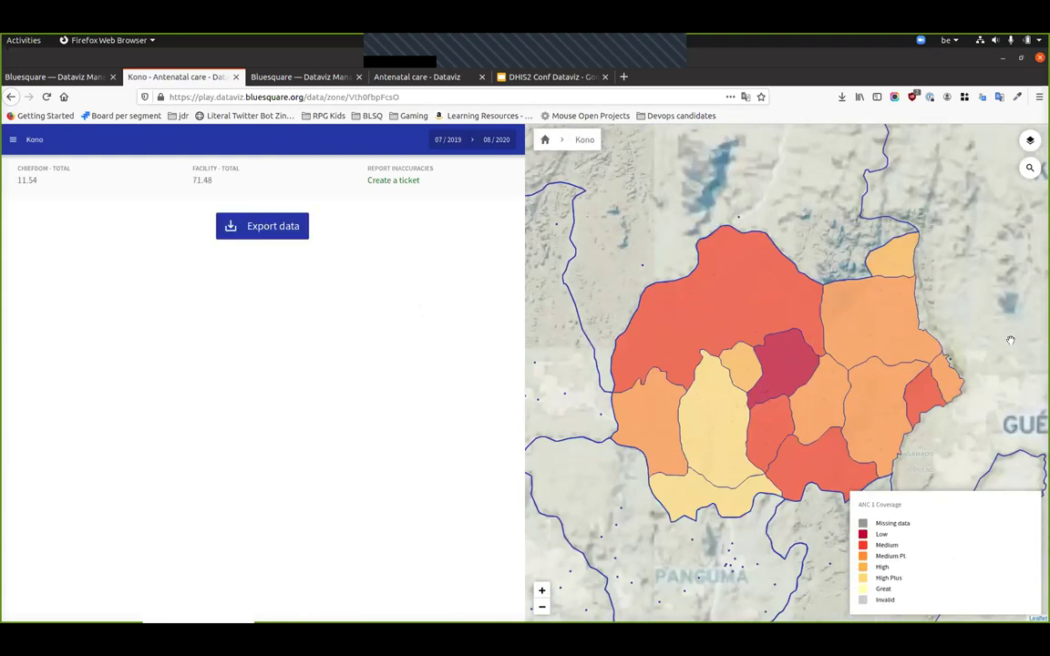
left_click(788, 364)
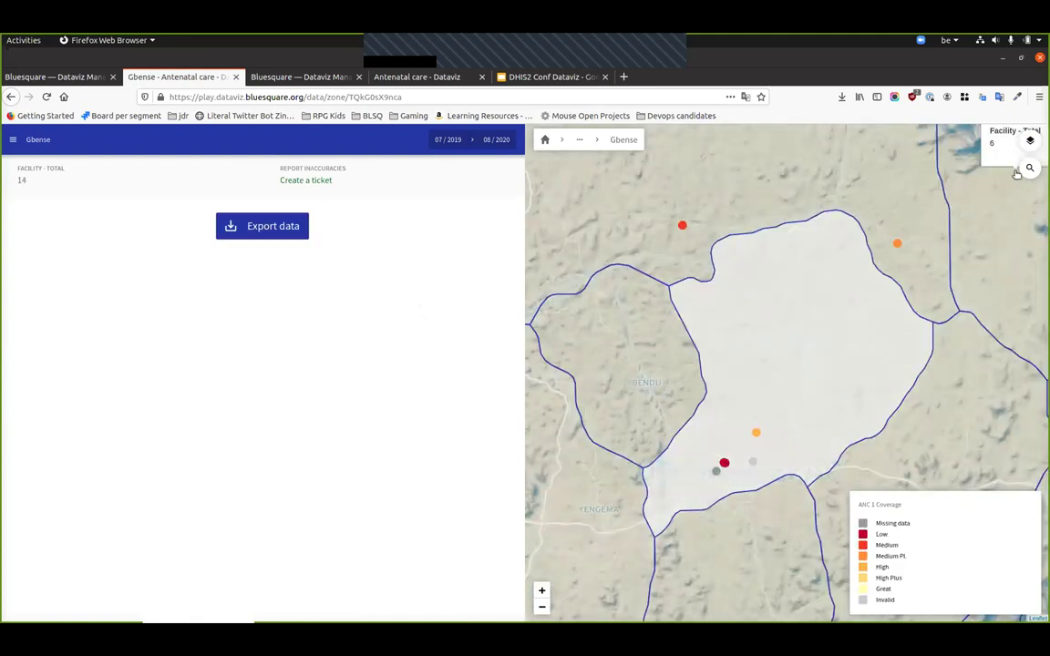
left_click(1031, 142)
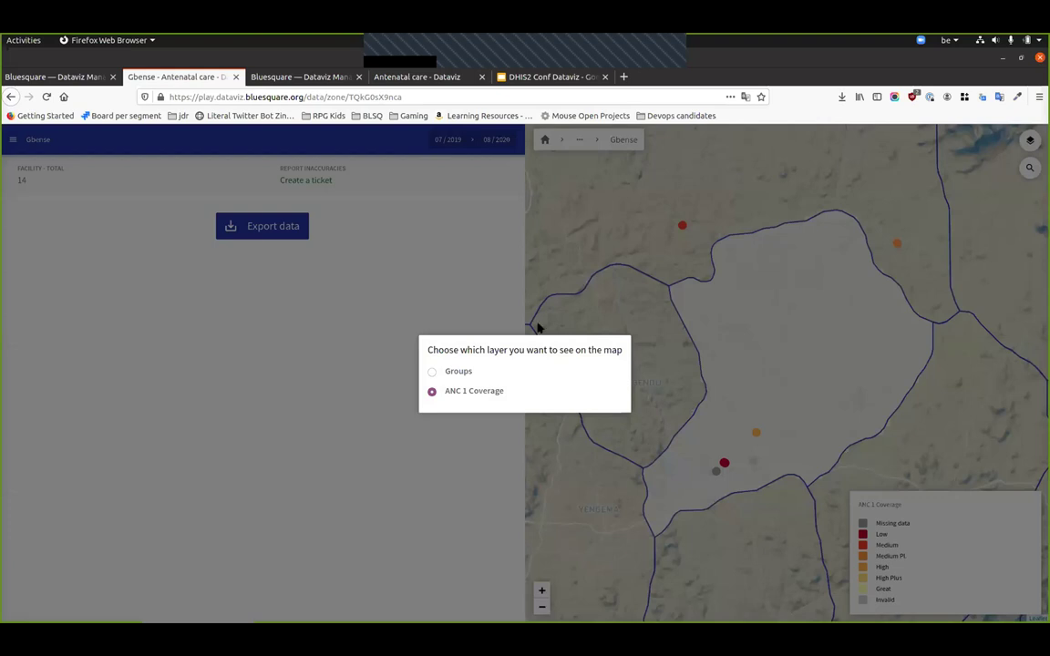
left_click(459, 372)
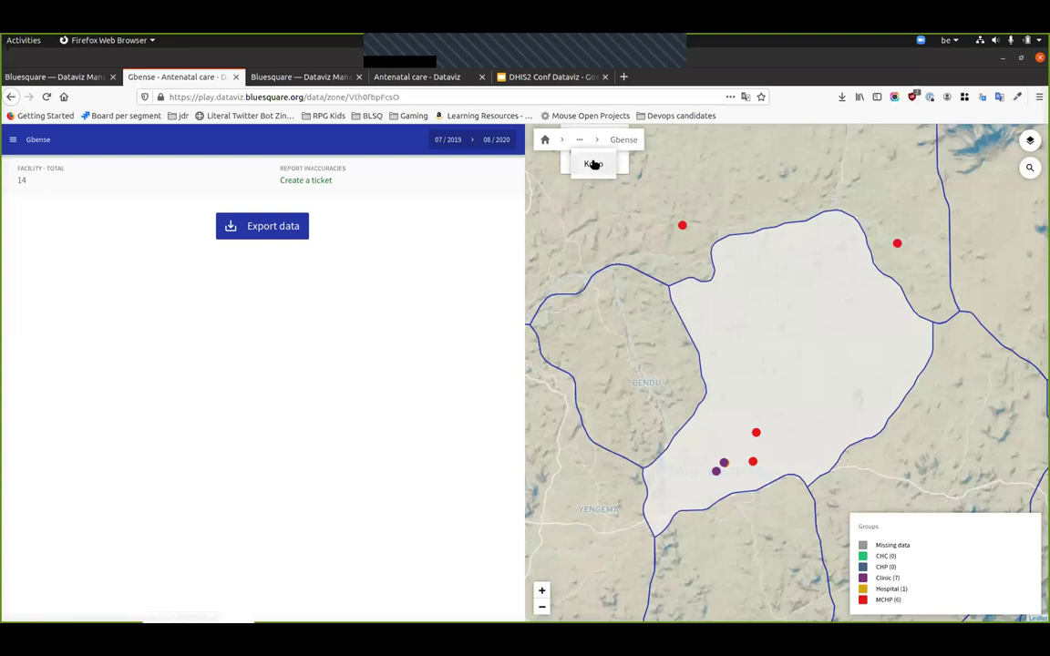
Return to Kono, drill into Nimikoro, and inspect the Njagbwema CHP facility details.
left_click(594, 164)
left_click(715, 390)
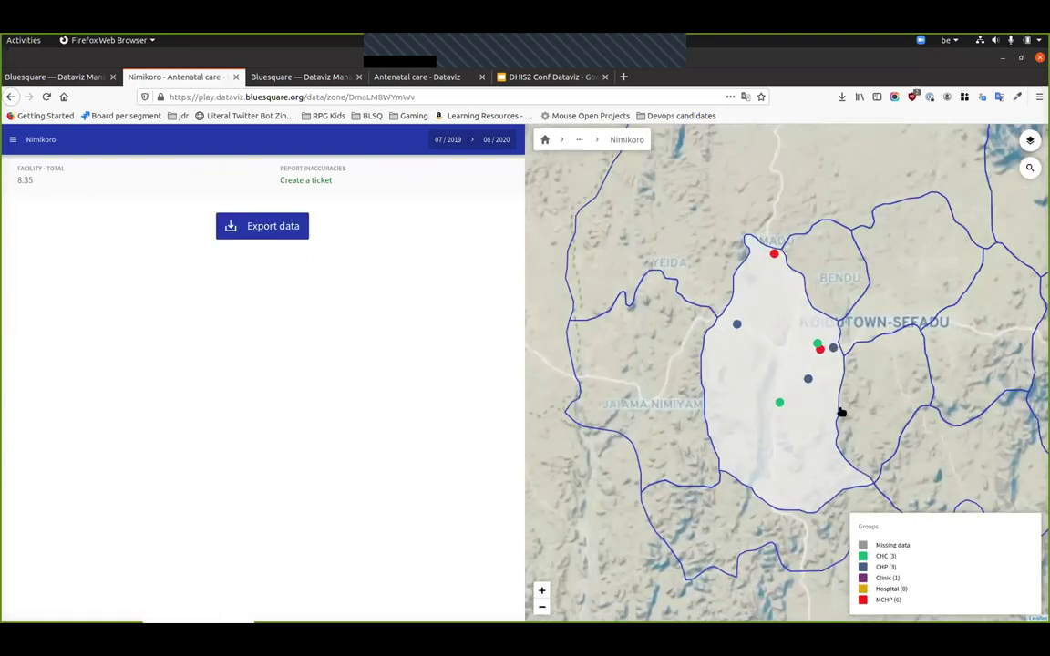
left_click(737, 324)
left_click(648, 302)
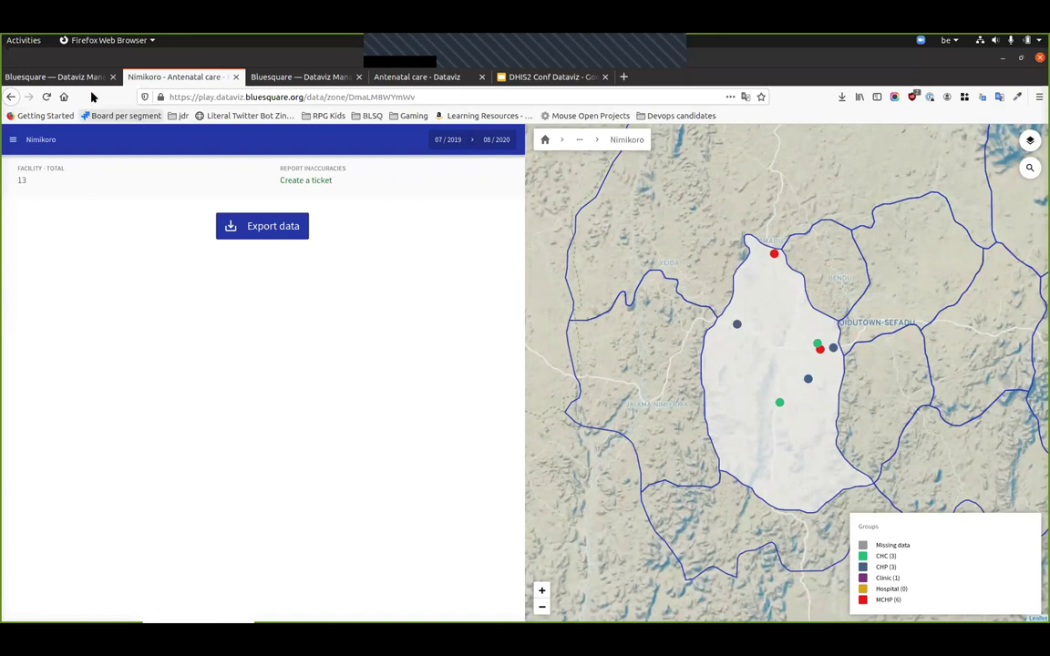
Start a new Key Indicators section named 'Ke' that displays last available values.
left_click(46, 77)
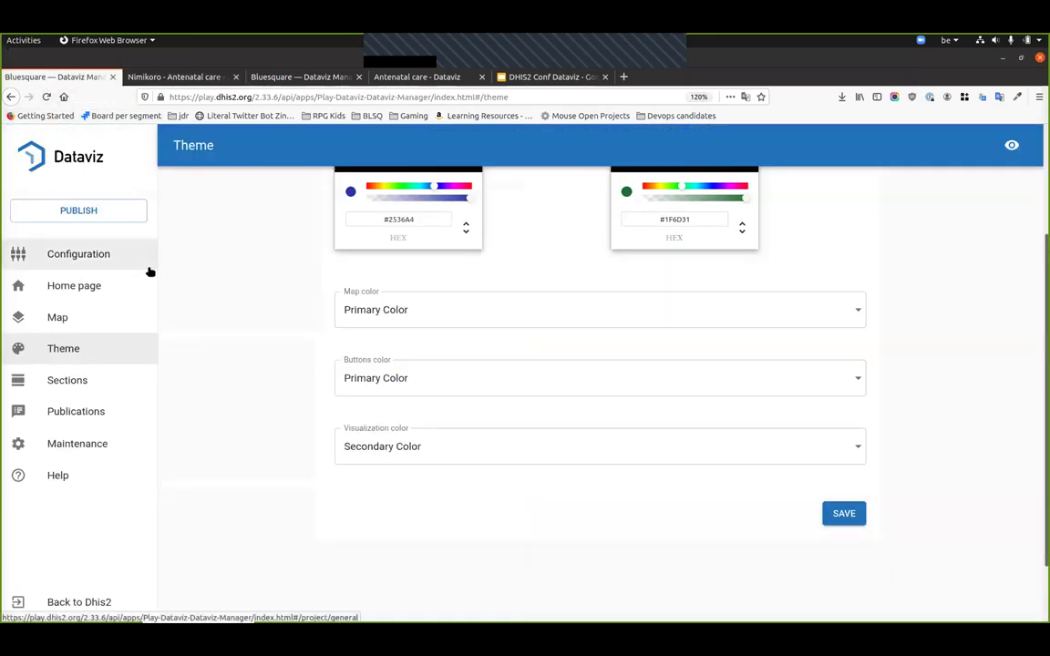
left_click(79, 379)
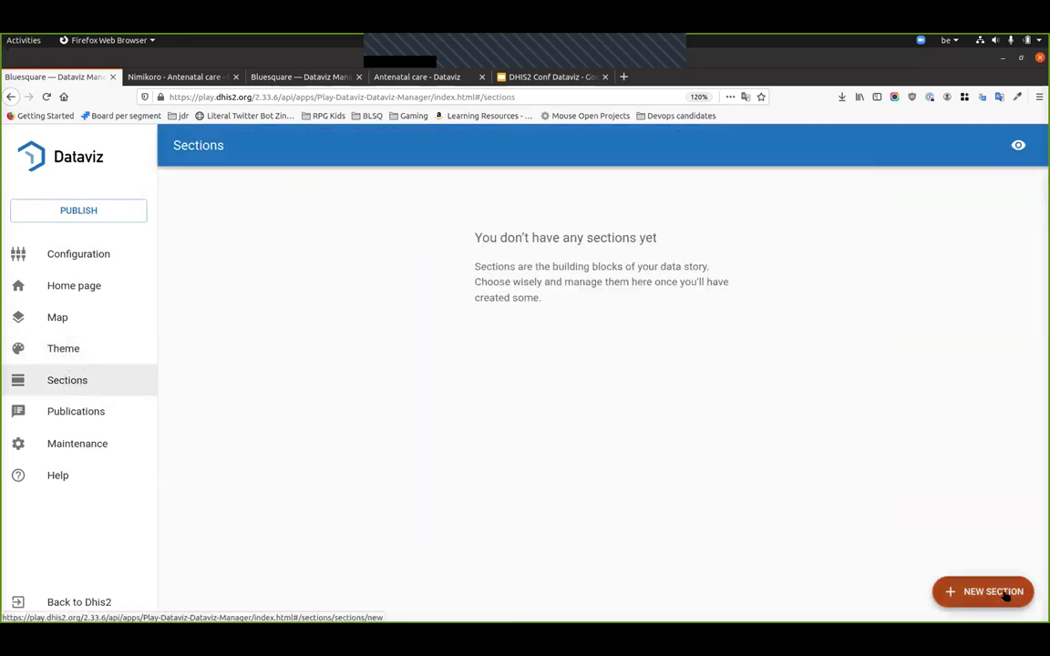
left_click(1007, 594)
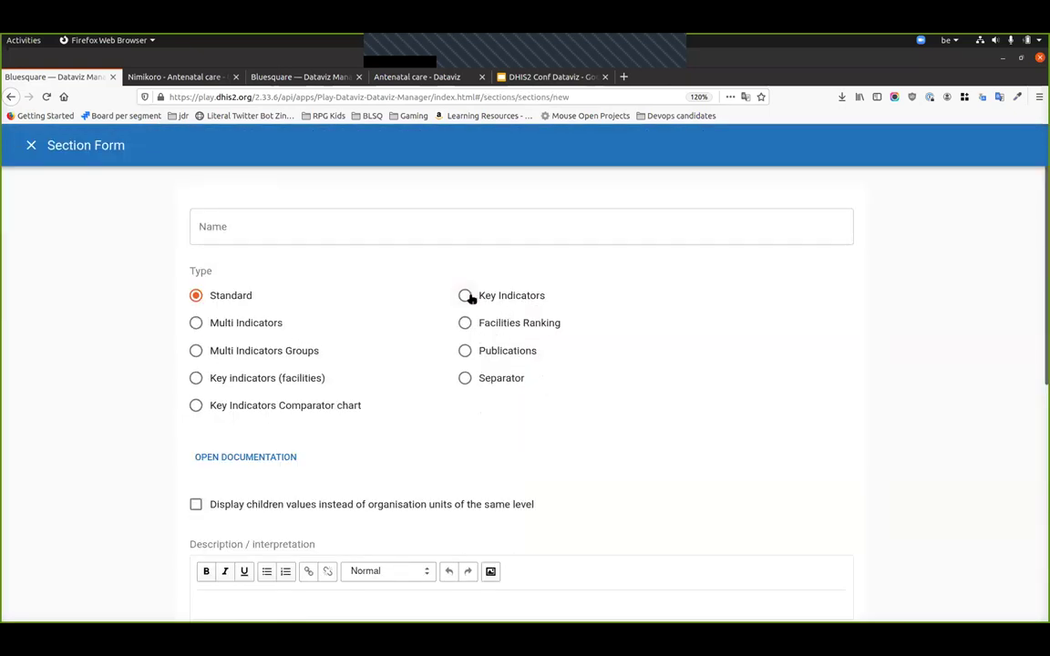
left_click(465, 297)
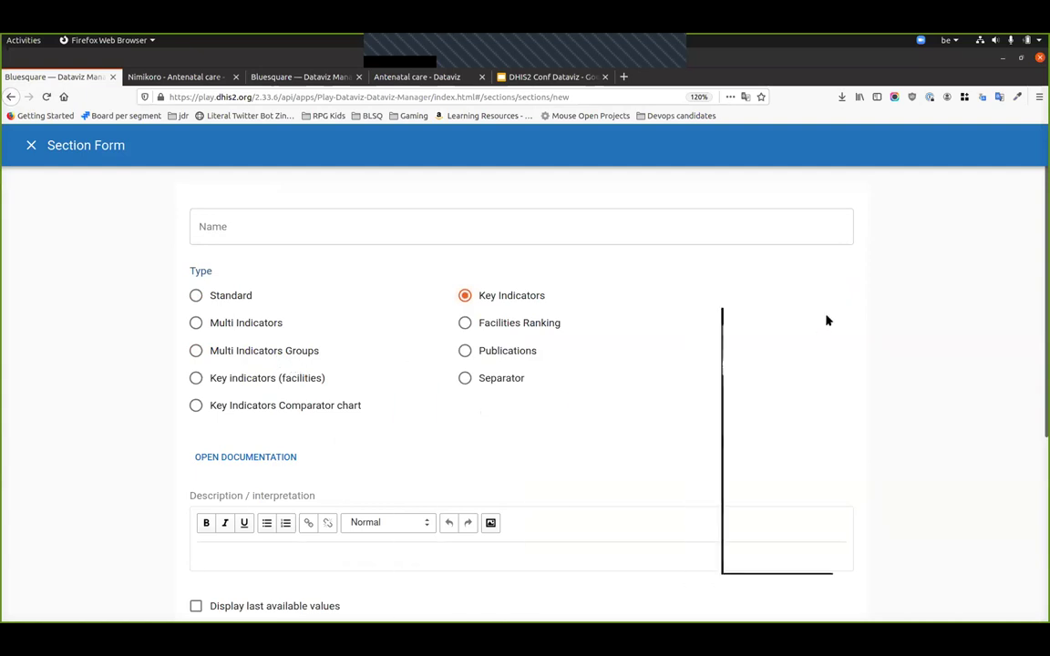
left_click(735, 208)
type("Key")
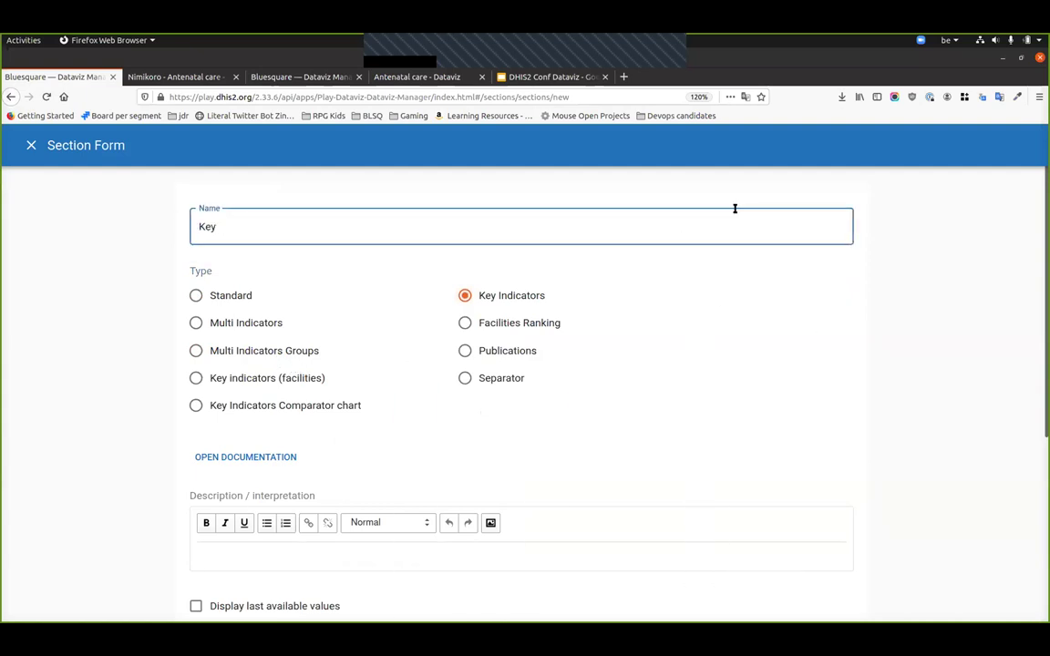
scroll(638, 370, "down", 3)
scroll(270, 454, "down", 2)
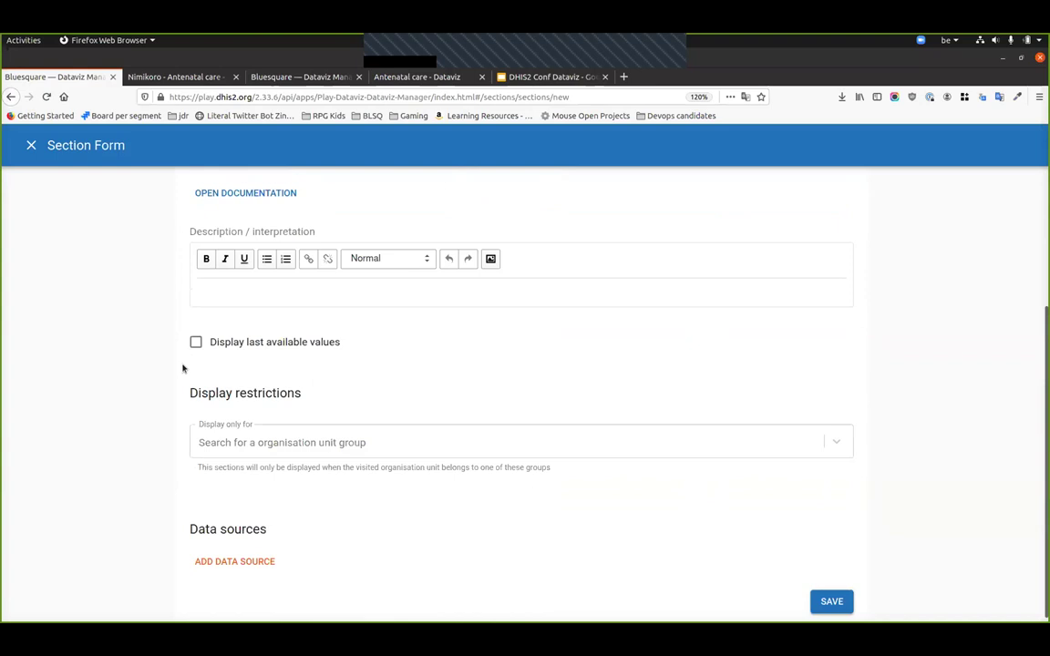
left_click(196, 342)
scroll(334, 415, "down", 1)
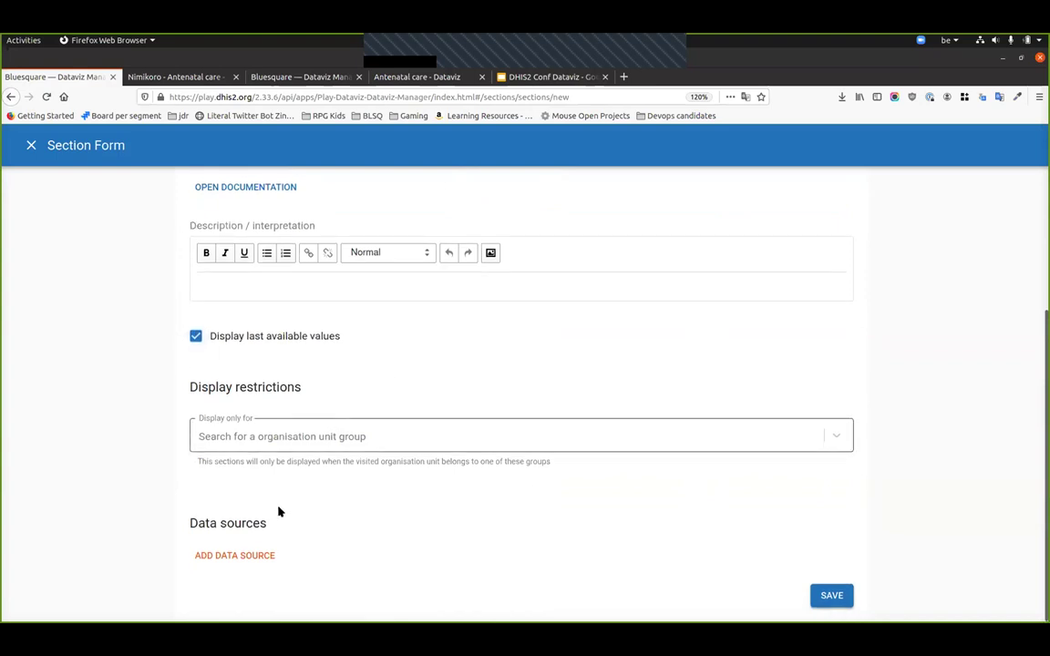
Add an Indicator Group data source named 'Key', search for ANC, then reload the page.
left_click(258, 555)
scroll(415, 471, "down", 3)
scroll(375, 391, "down", 1)
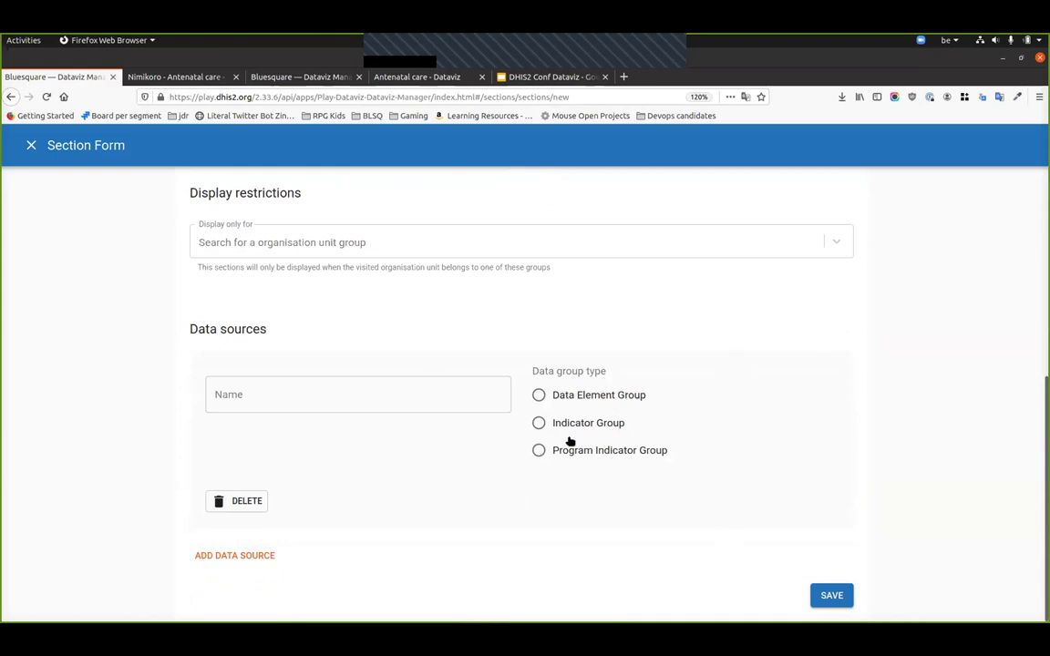
left_click(582, 428)
left_click(327, 389)
type("Key")
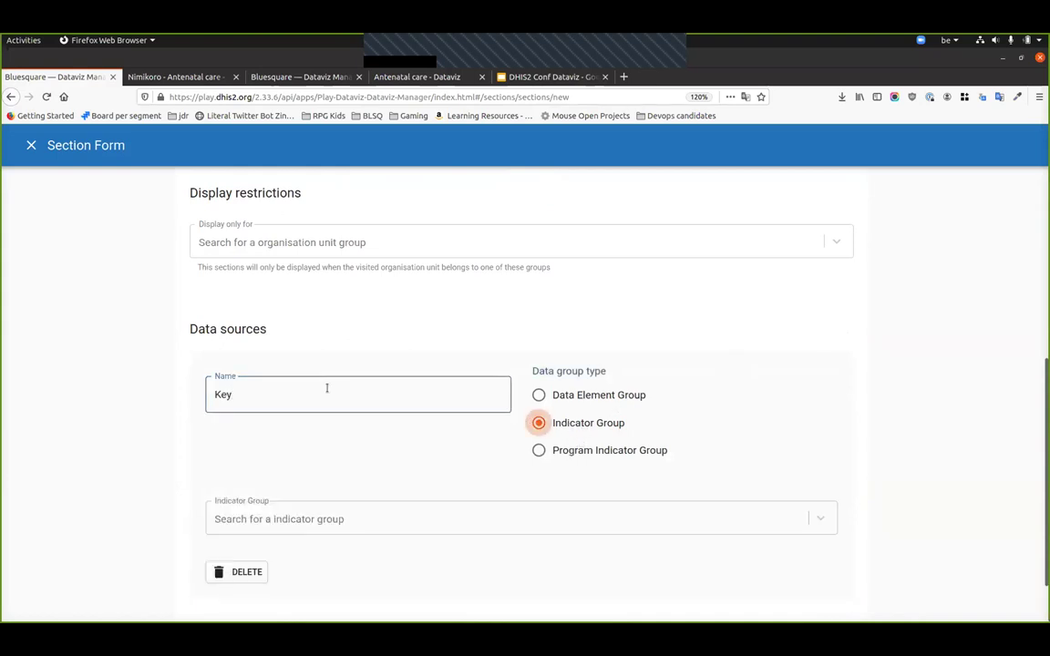
left_click(355, 520)
type("ANC")
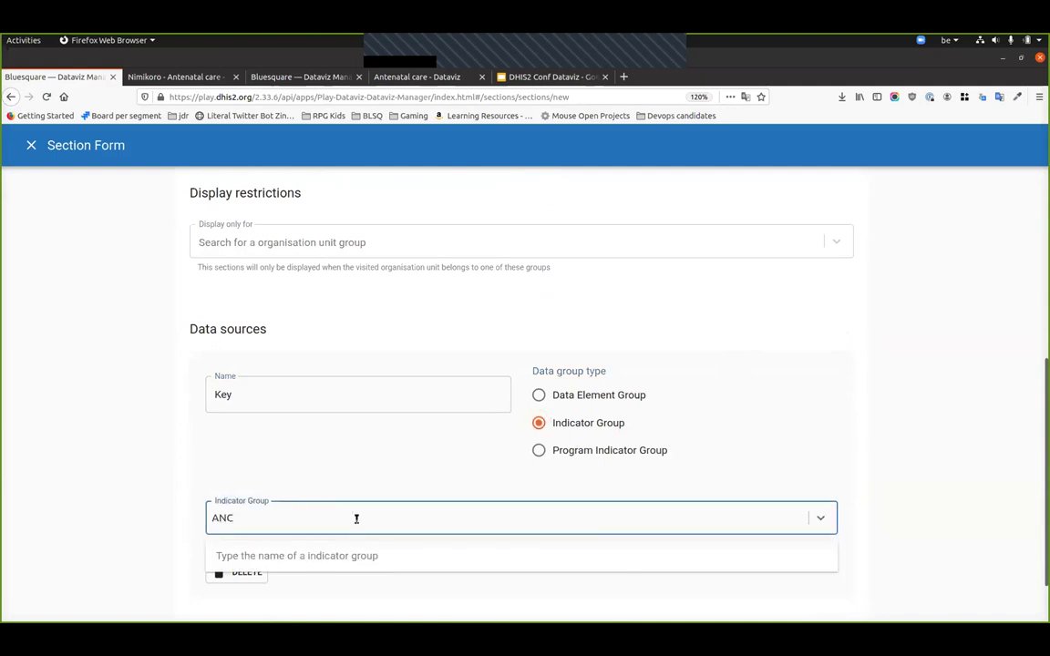
scroll(351, 520, "down", 2)
type("ANC")
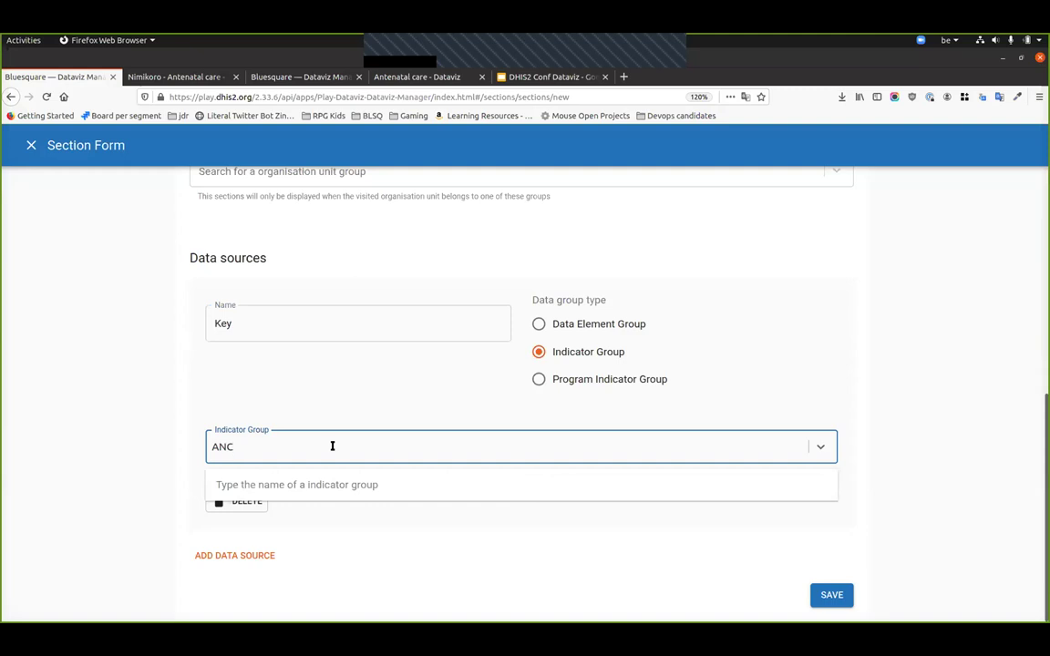
key("F5")
Copy the DHIS2 server's base address and load it in a new browser tab.
left_click(286, 77)
left_click(167, 76)
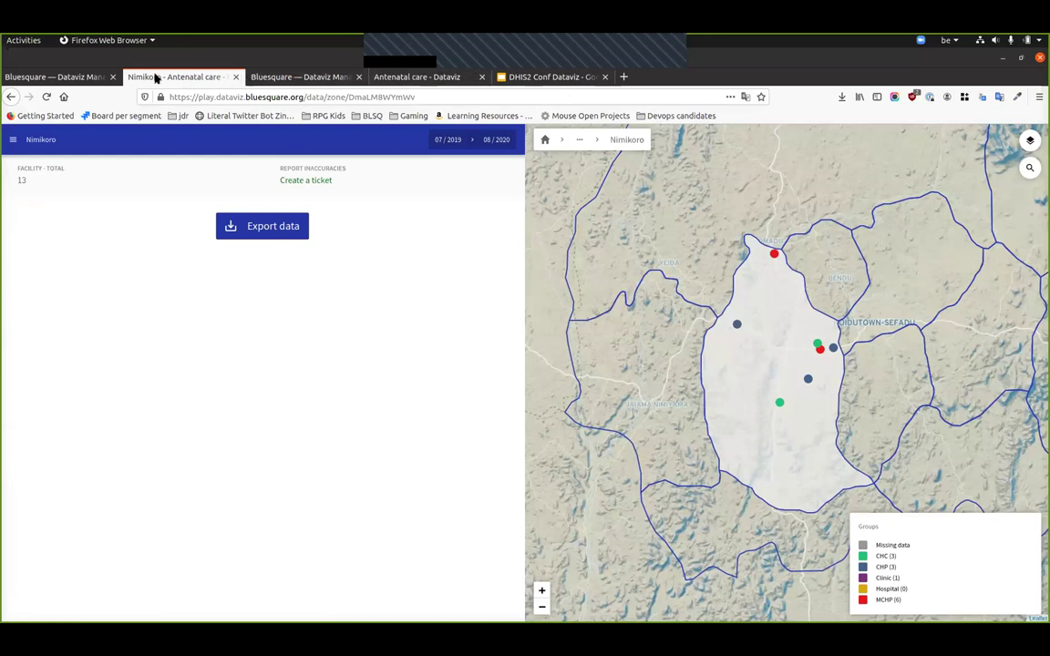
left_click(100, 77)
left_click_drag(169, 97, 279, 96)
key("ctrl+c")
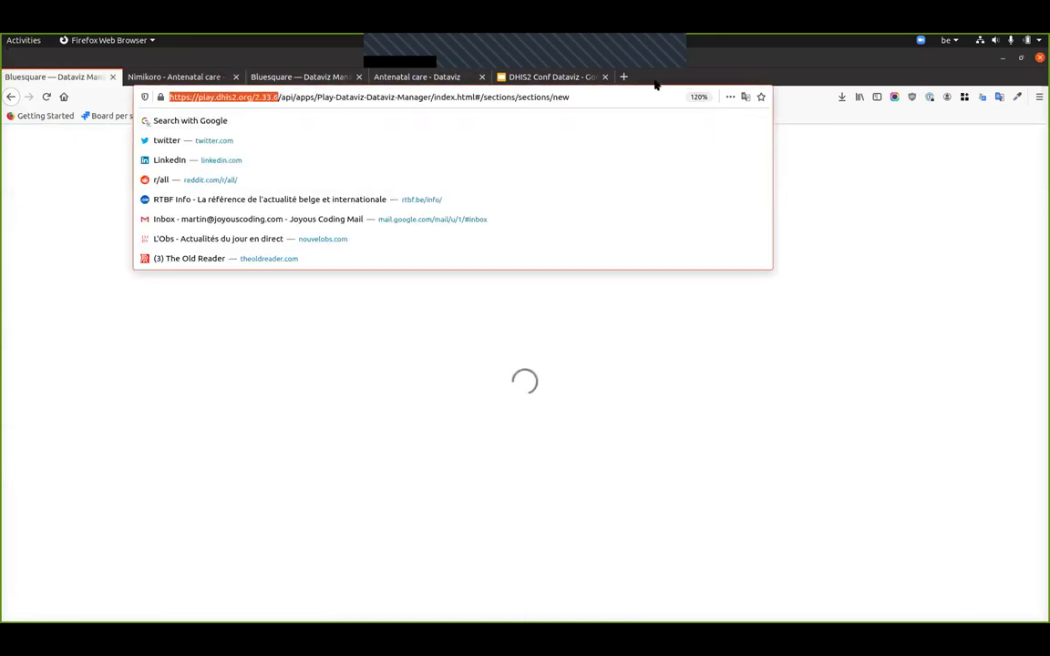
left_click(624, 77)
key("ctrl+v")
key("Return")
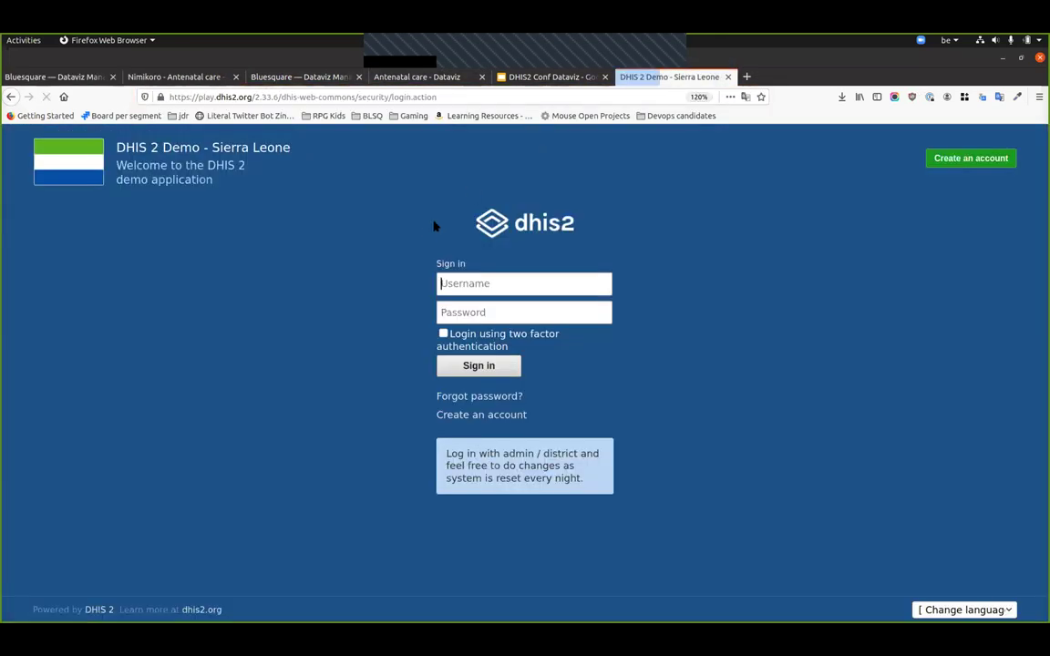
Sign in to DHIS2 with the demo username and password, then return to Dataviz Manager.
key("Tab")
key("Return")
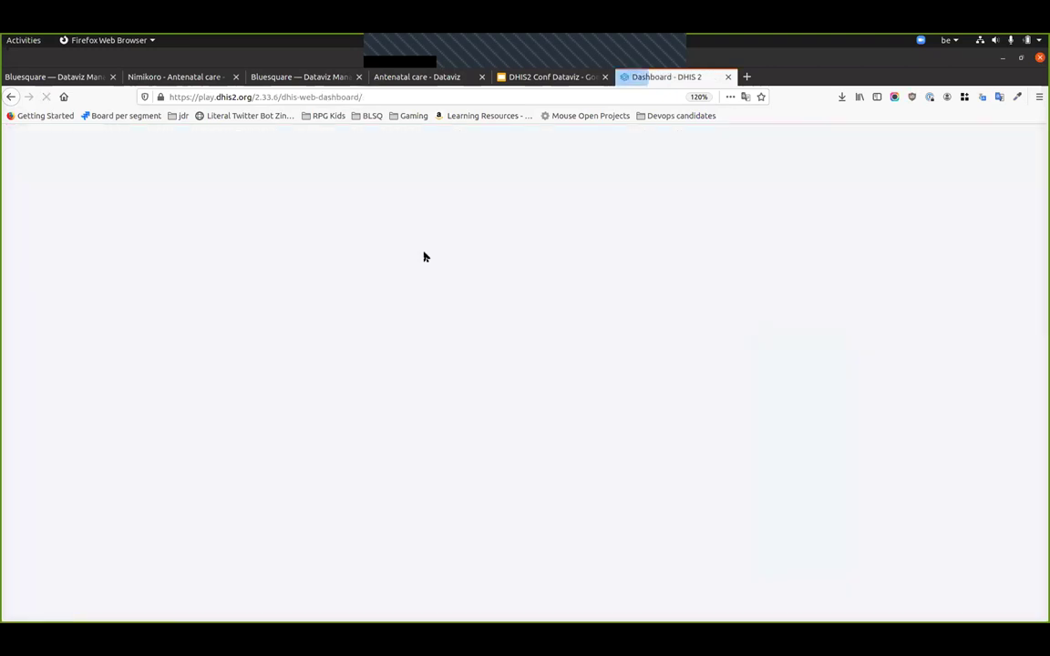
left_click(8, 79)
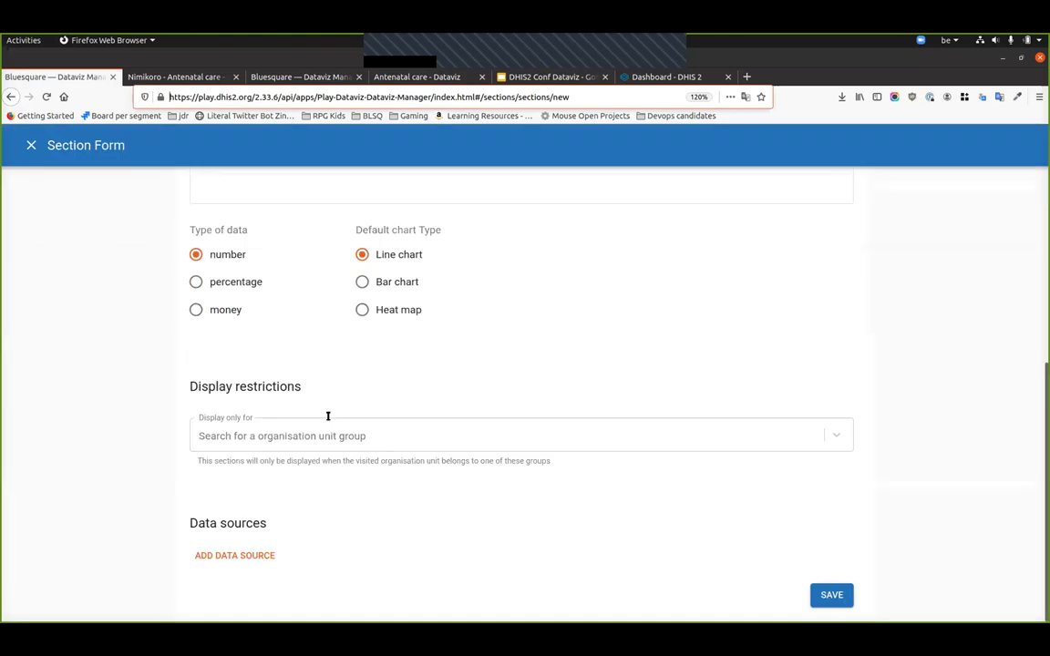
Name the new section 'Key', make it Key Indicators, and show last available values.
scroll(328, 416, "up", 5)
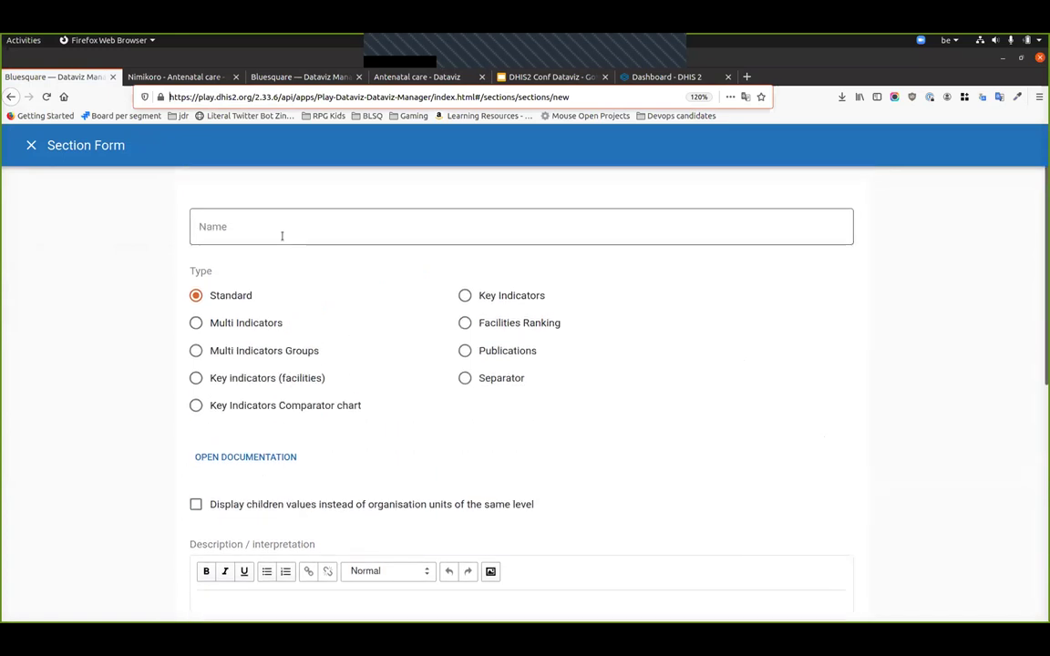
left_click(303, 228)
type("Key")
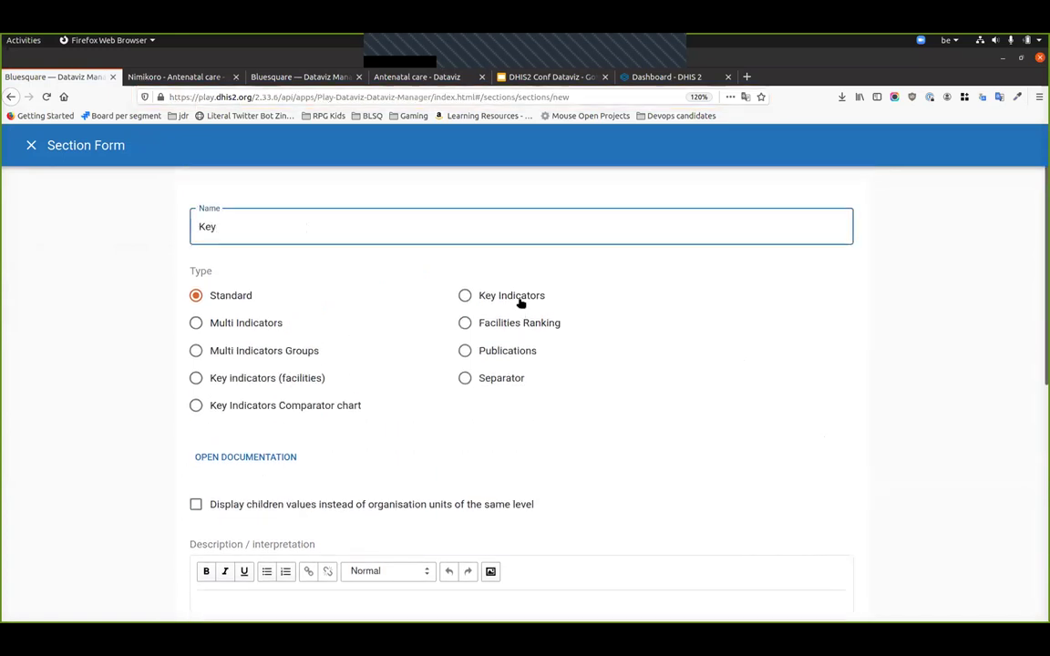
left_click(520, 303)
scroll(321, 413, "down", 4)
left_click(264, 337)
Add a data source named 'Key' using the ANC indicator group, and save the section.
left_click(228, 555)
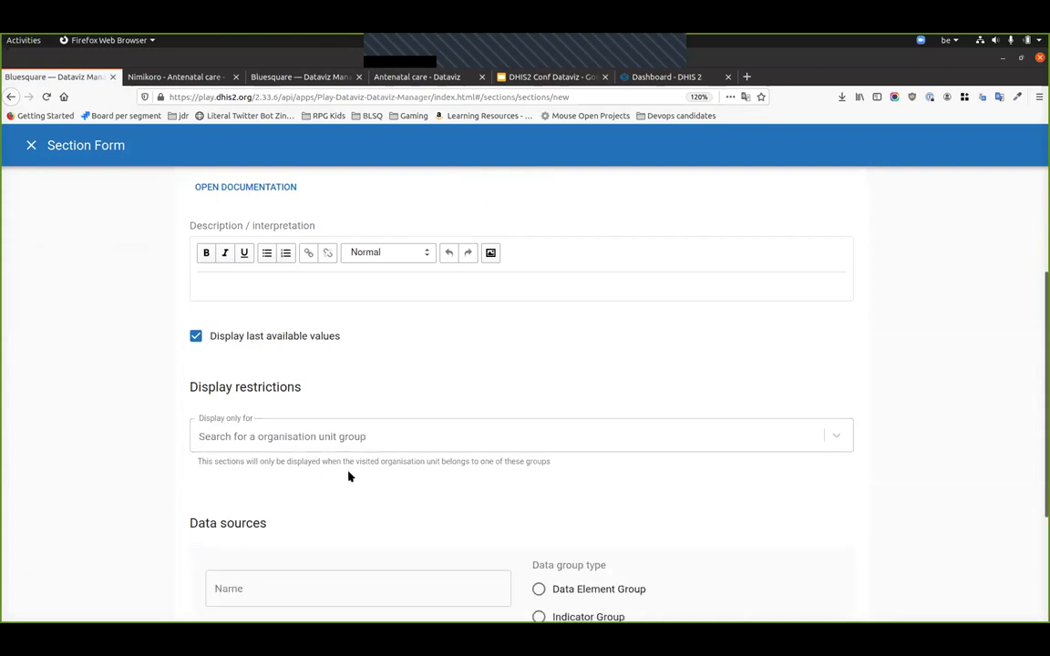
scroll(346, 475, "down", 3)
left_click(311, 437)
type("Ke")
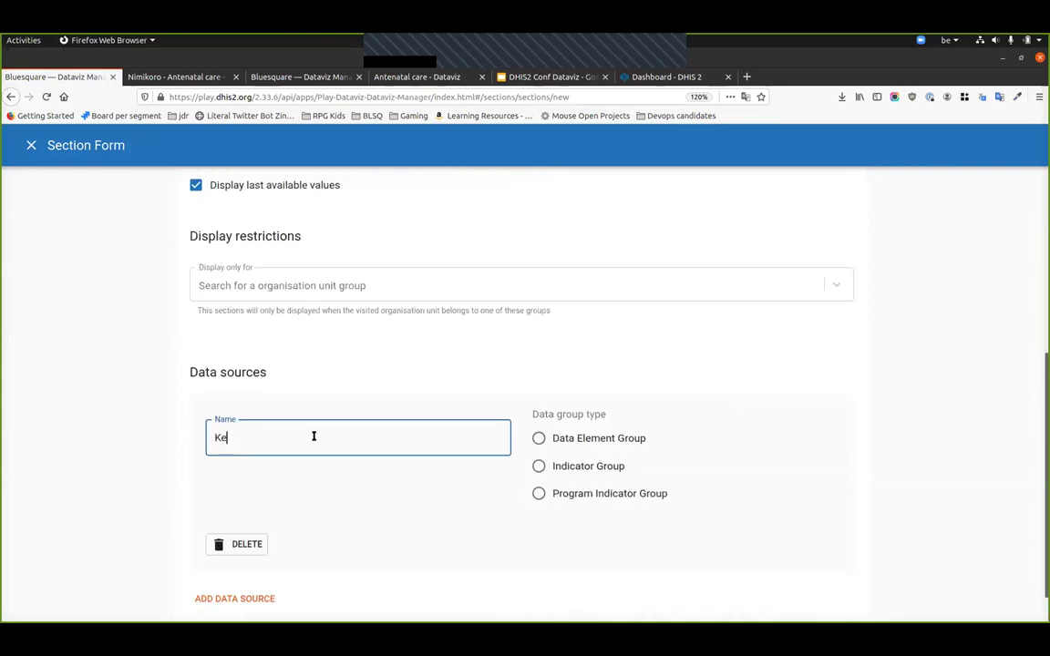
left_click(602, 468)
scroll(333, 457, "down", 2)
left_click(314, 442)
type("ANC")
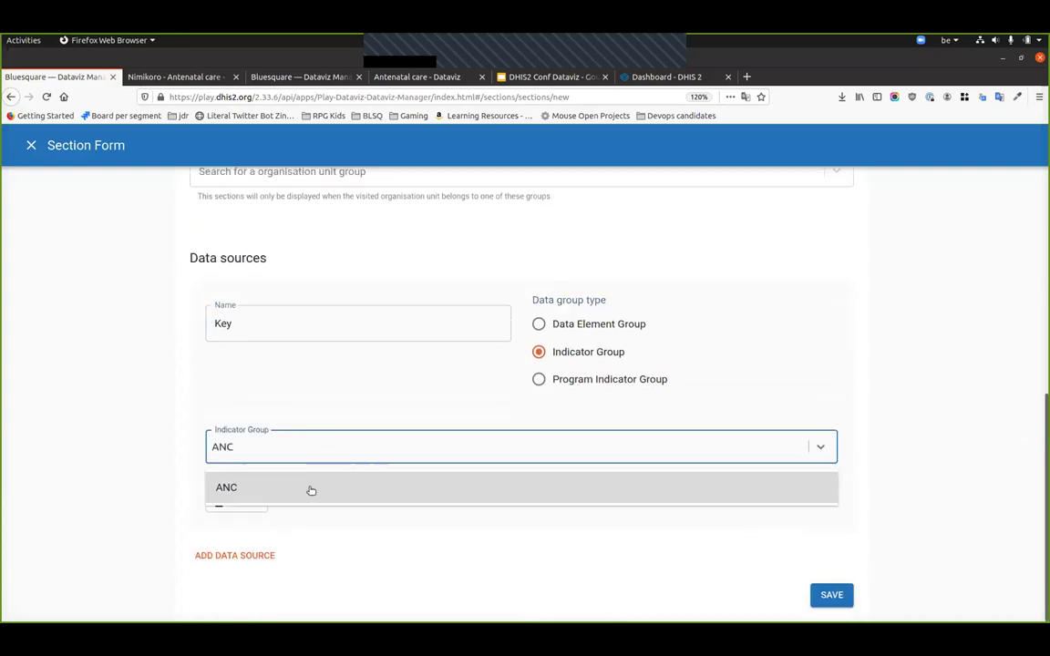
left_click(309, 489)
left_click(834, 603)
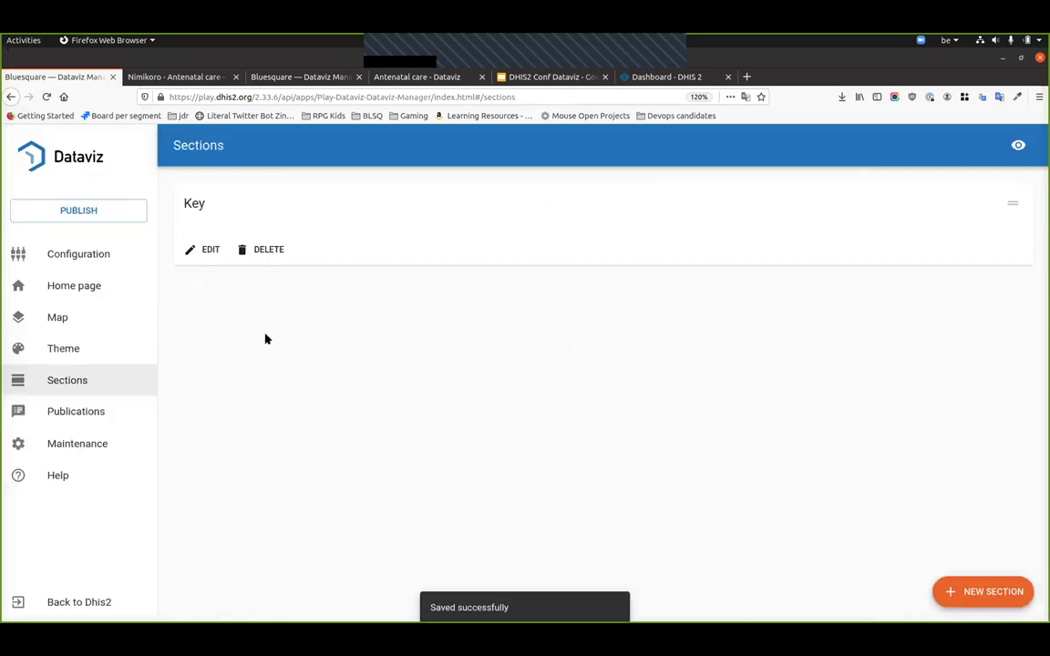
Start a new Multi Indicators section named 'ANC'.
left_click(957, 595)
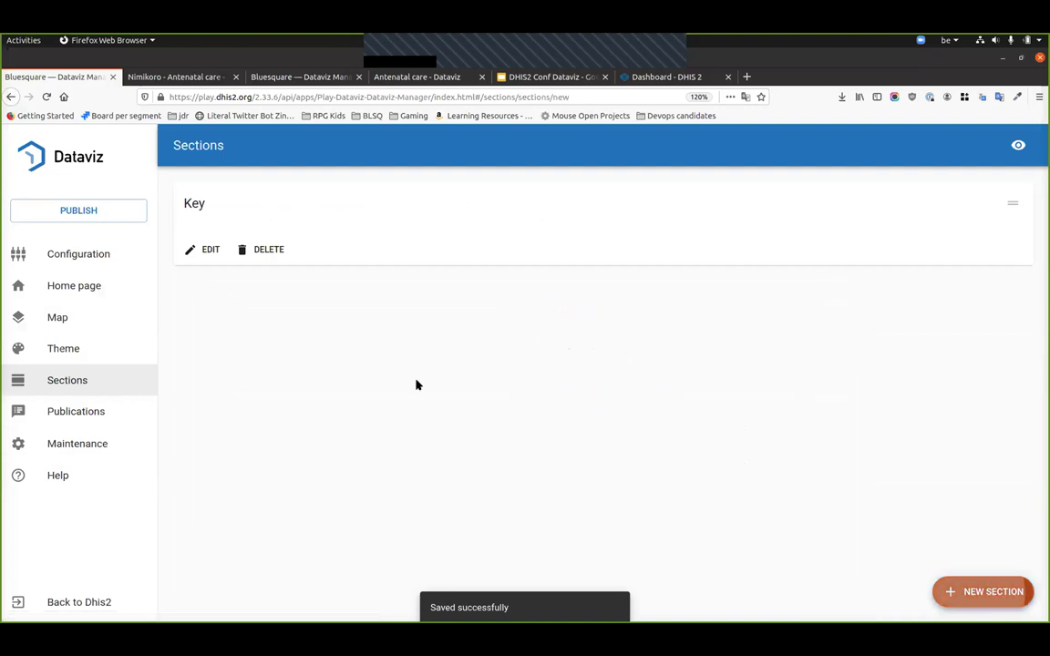
left_click(228, 323)
left_click(292, 237)
type("ANC")
scroll(402, 381, "down", 3)
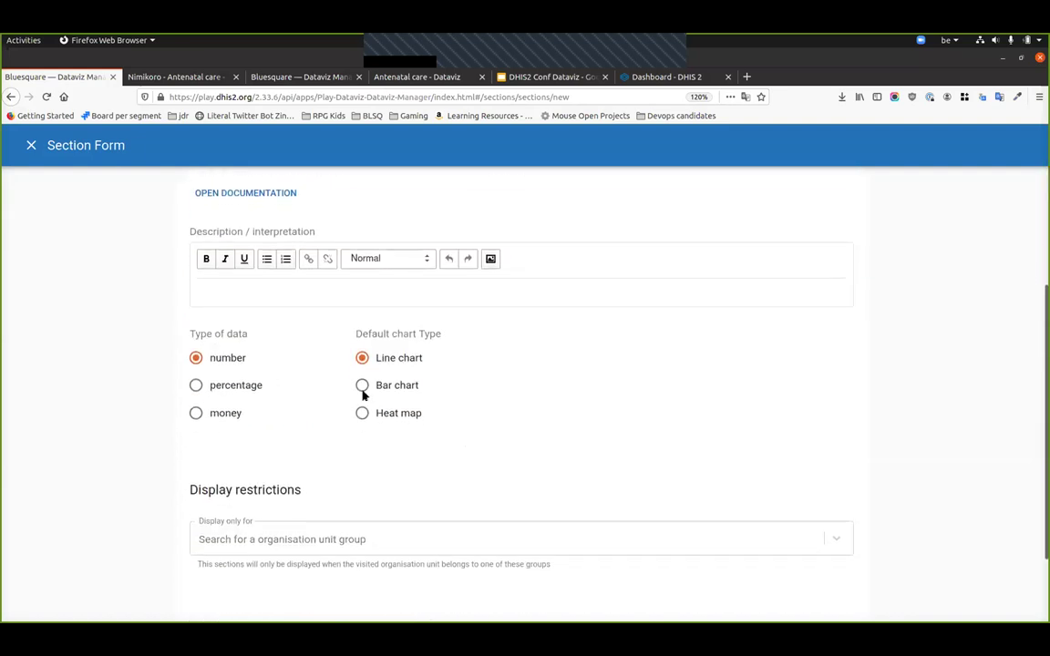
scroll(357, 479, "down", 1)
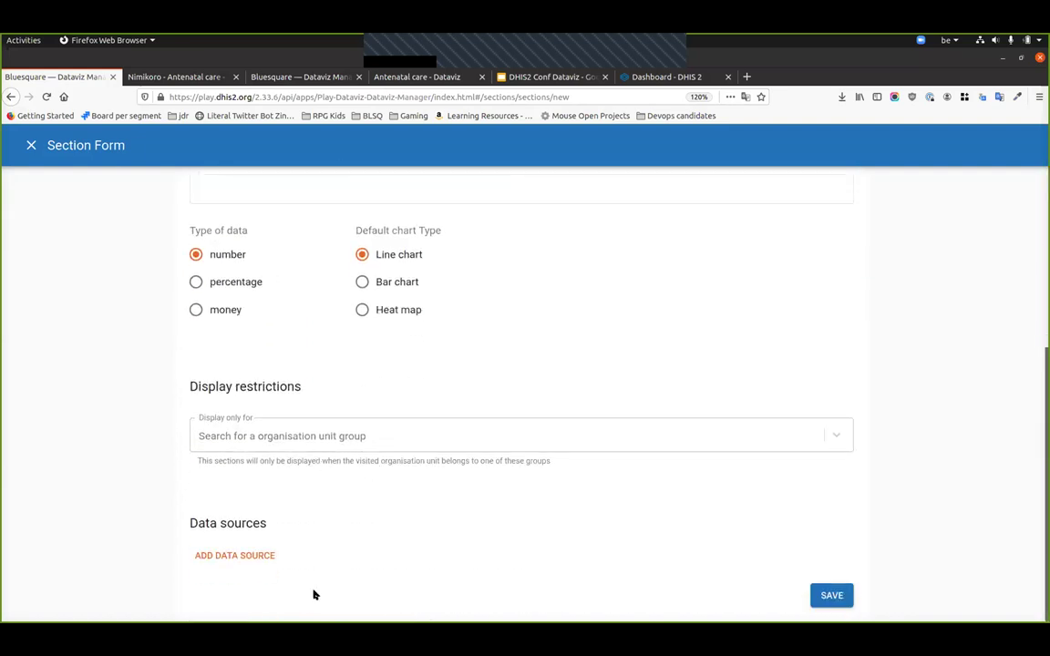
Add a data source named 'ANC' using the ANC data element group, and save the section.
left_click(237, 555)
scroll(537, 537, "down", 1)
left_click(584, 476)
left_click(417, 478)
type("ANC")
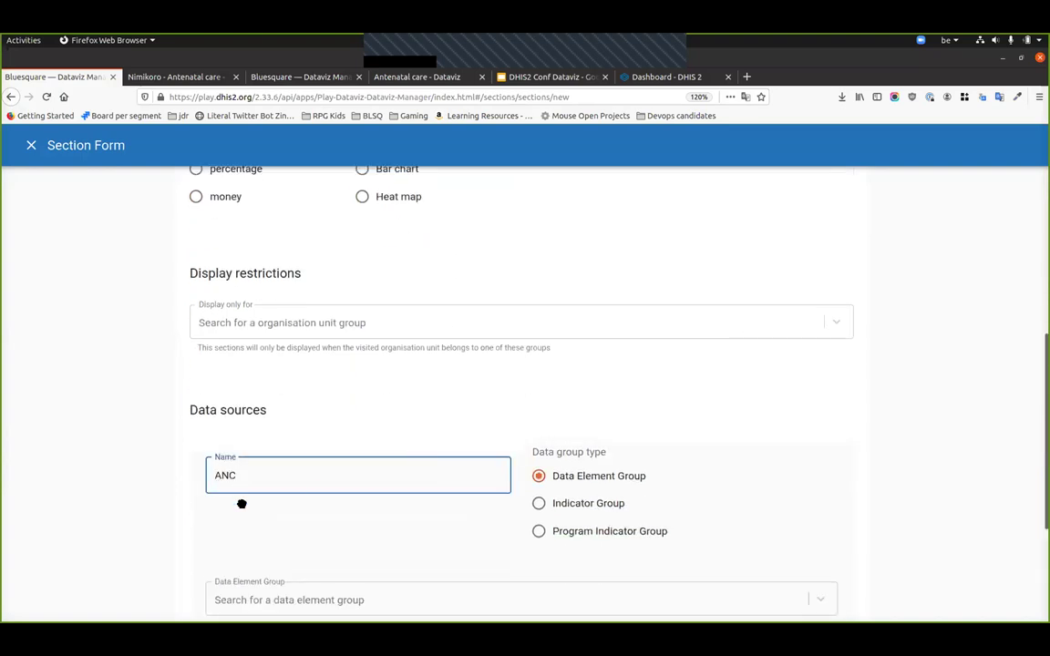
scroll(275, 375, "down", 2)
left_click(300, 458)
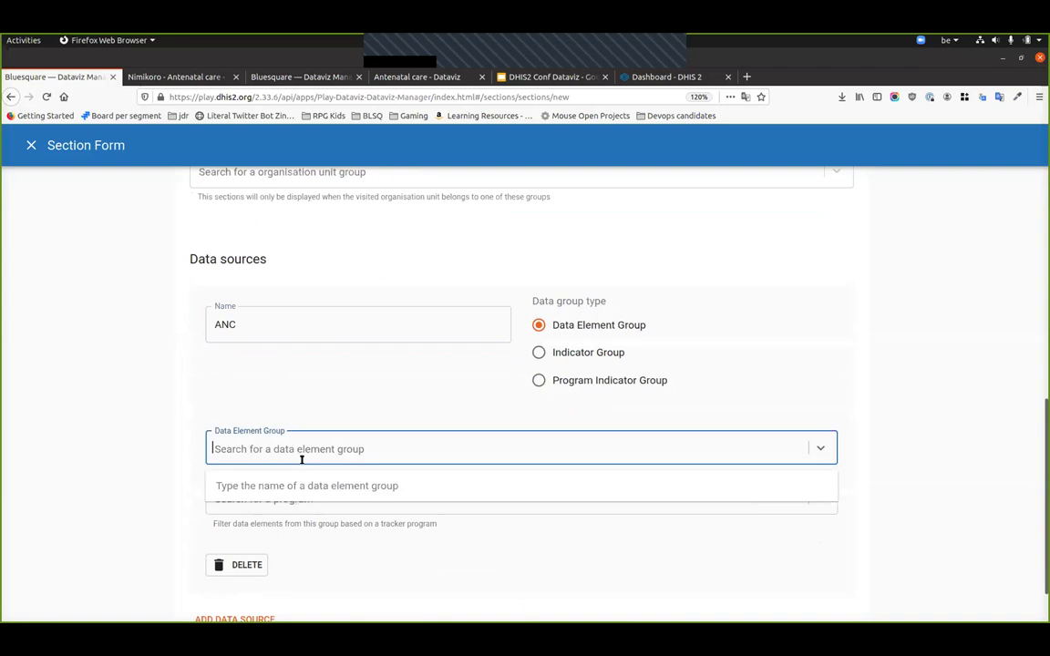
type("ANC")
left_click(300, 485)
scroll(382, 547, "down", 1)
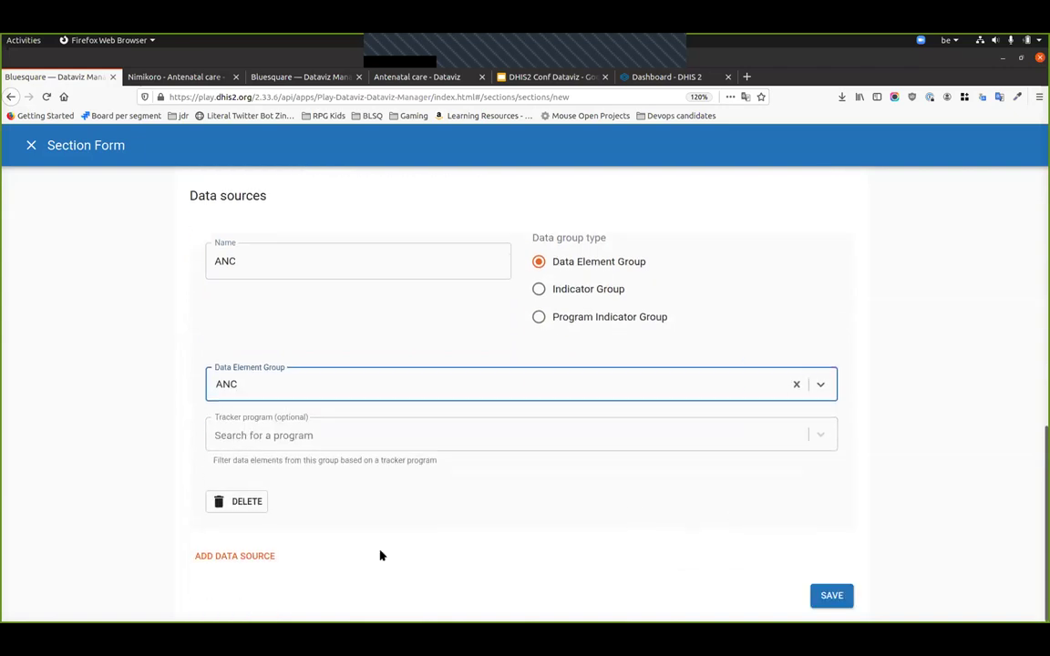
left_click(820, 594)
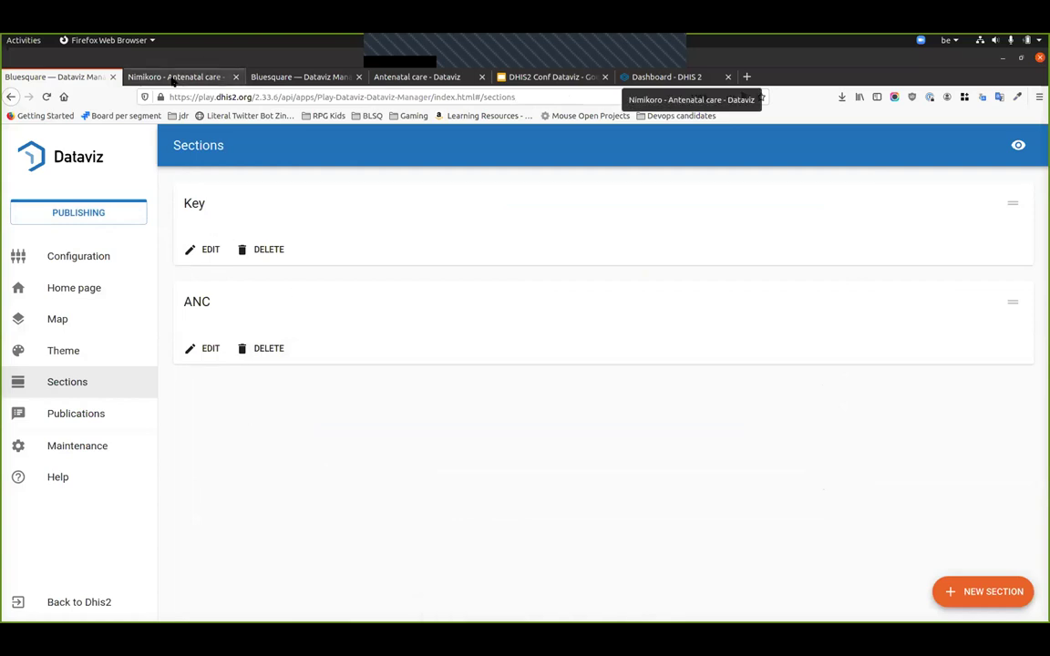
Discard an empty new section form, view the Maintenance page, then return to the Nimikoro Antenatal care portal.
left_click(980, 591)
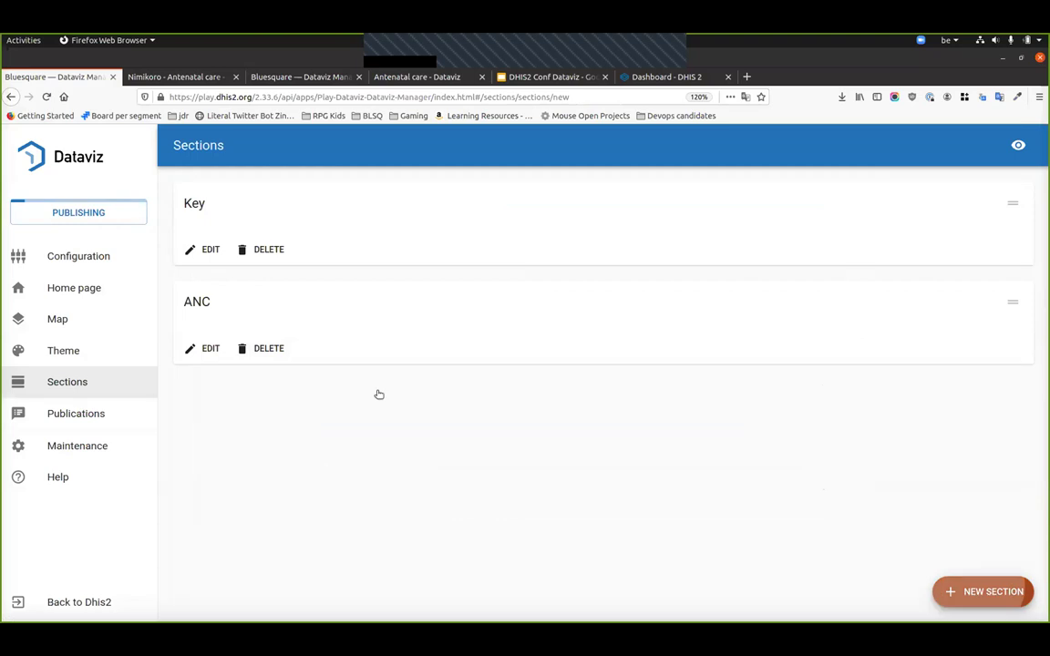
left_click(27, 146)
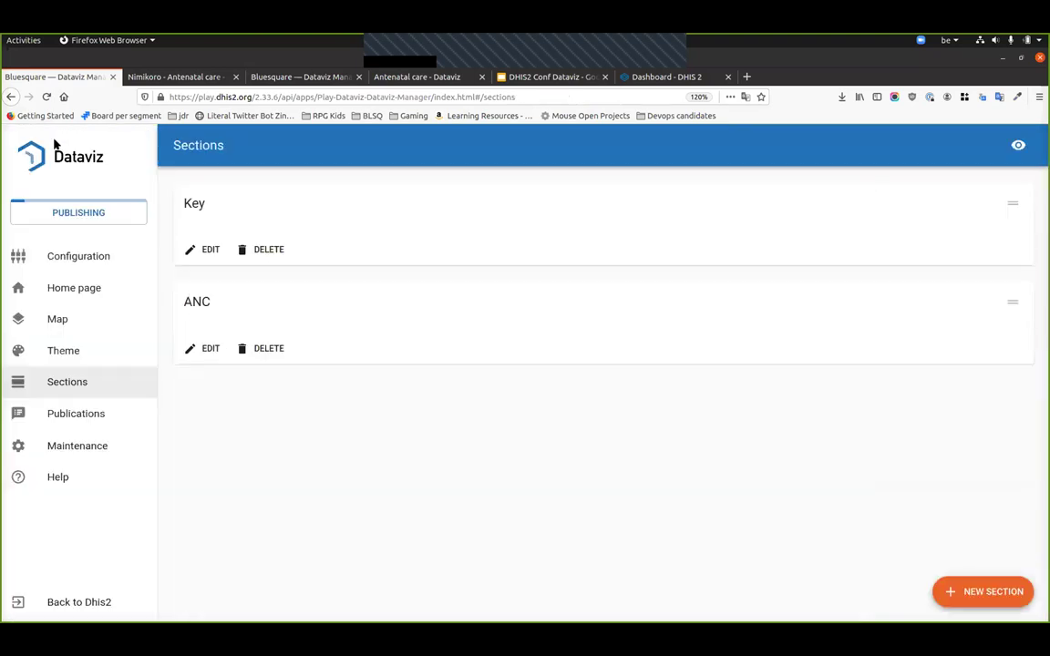
left_click(78, 445)
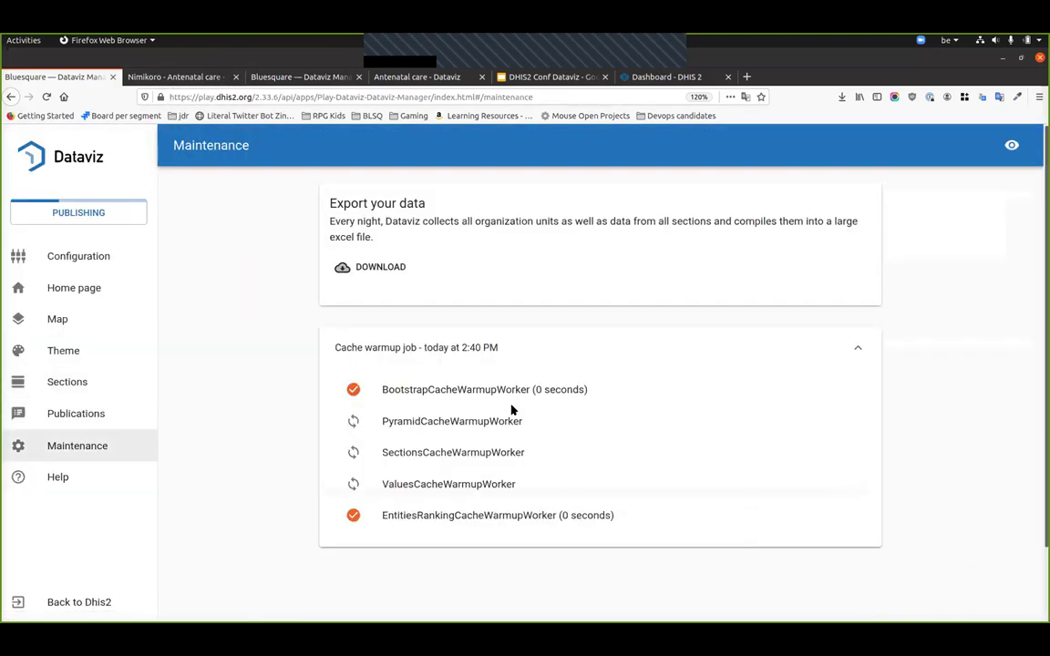
left_click(194, 77)
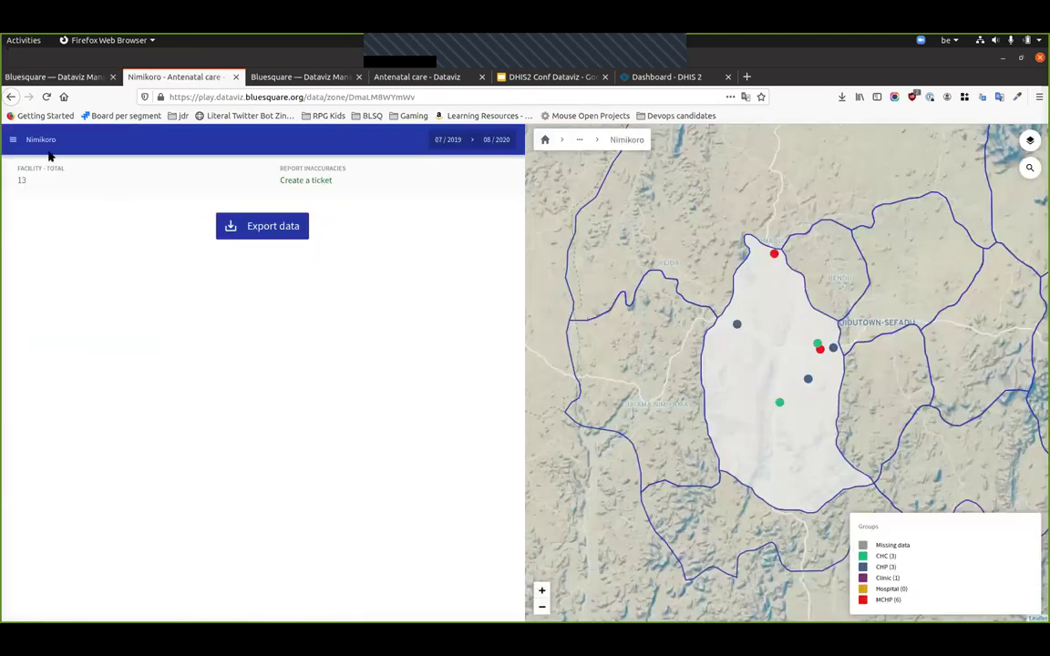
Go up to the Sierra Leone country view and inspect its ANC chart.
left_click(545, 139)
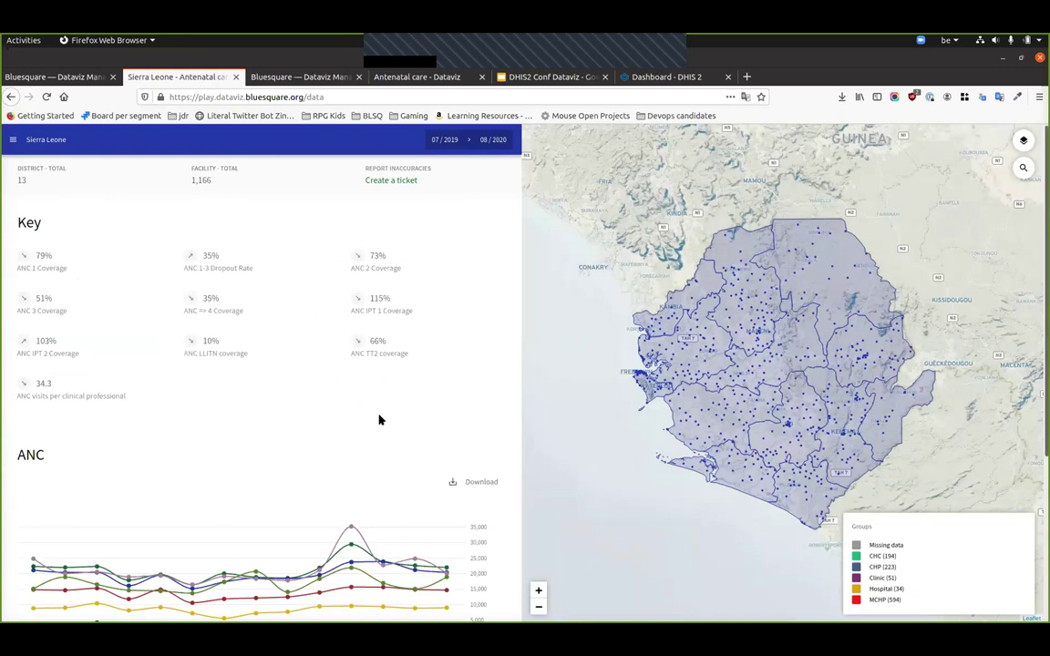
scroll(504, 396, "down", 2)
mouse_move(321, 524)
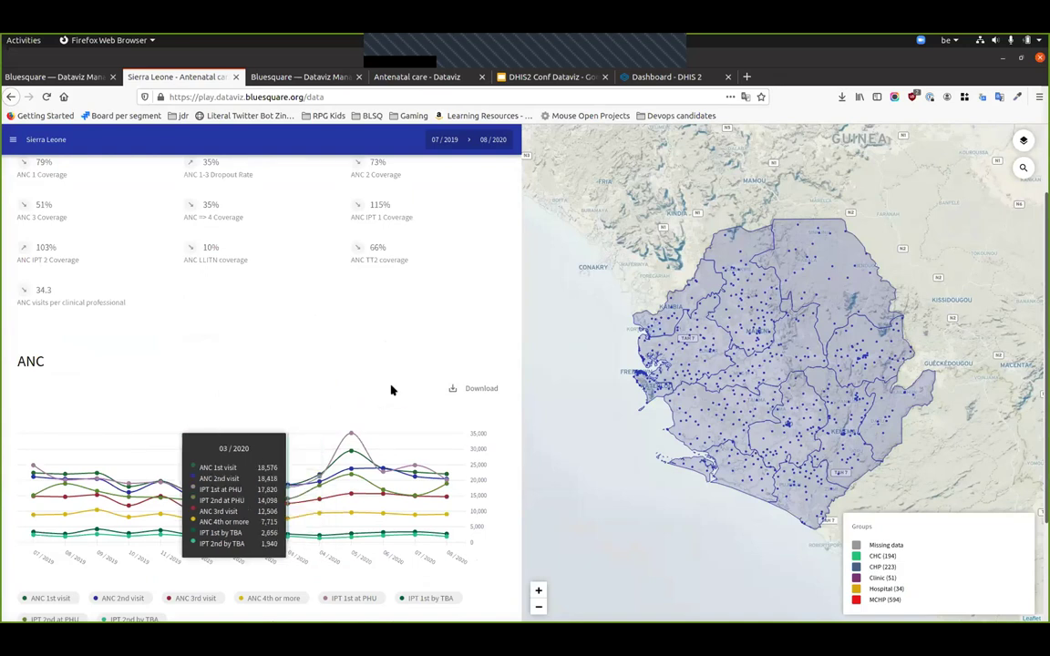
scroll(483, 294, "up", 2)
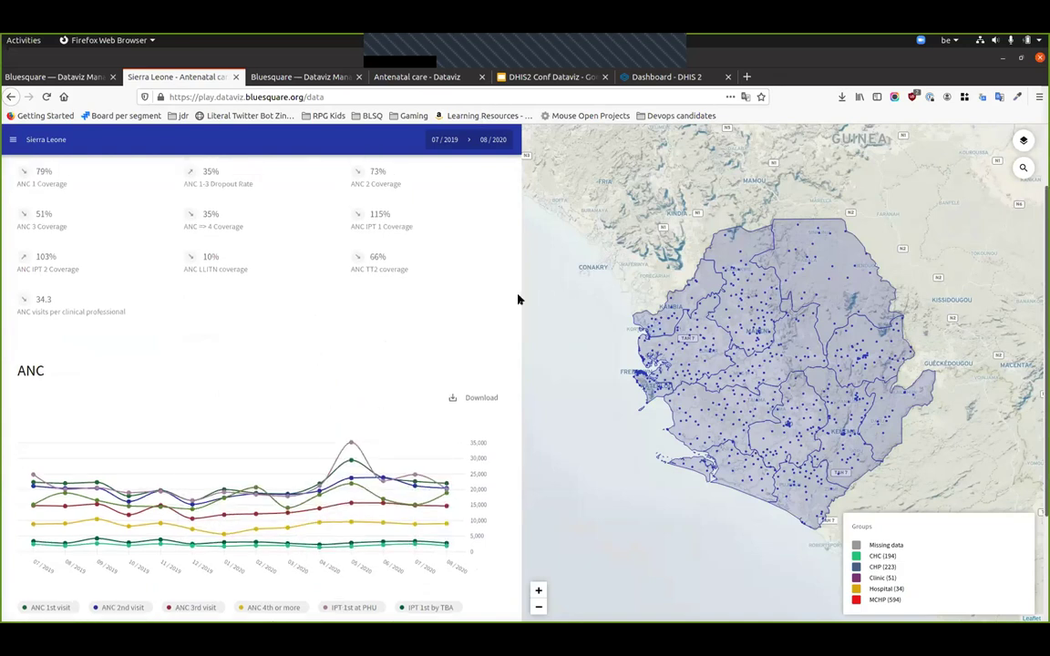
Drill into Bombali district, then Sella Limba chiefdom, and check their Key and ANC data.
left_click(740, 319)
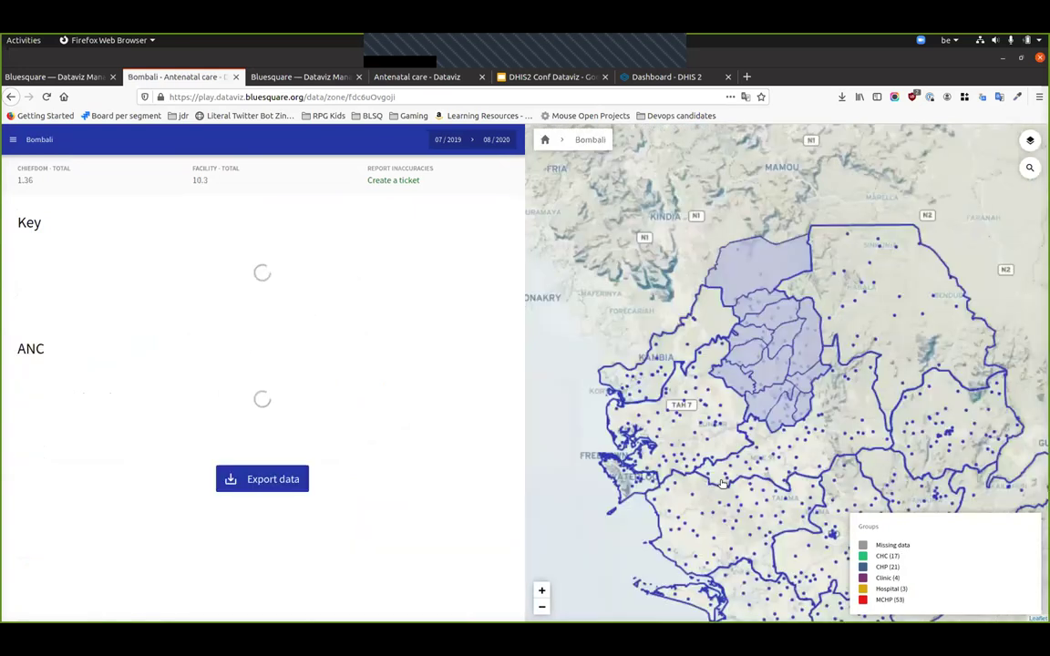
mouse_move(795, 403)
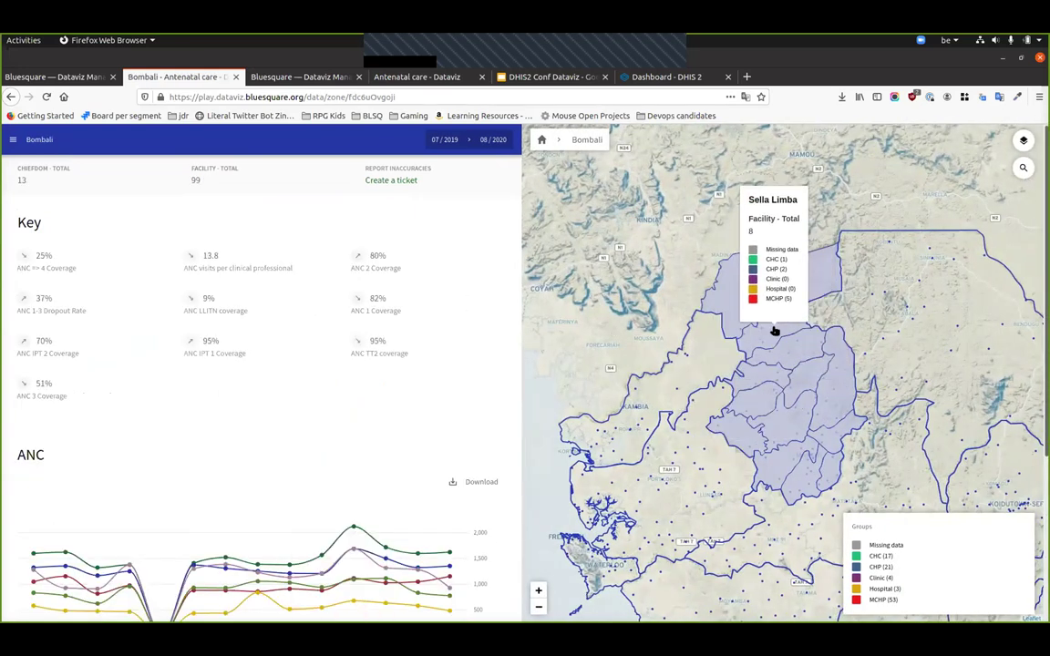
left_click(774, 328)
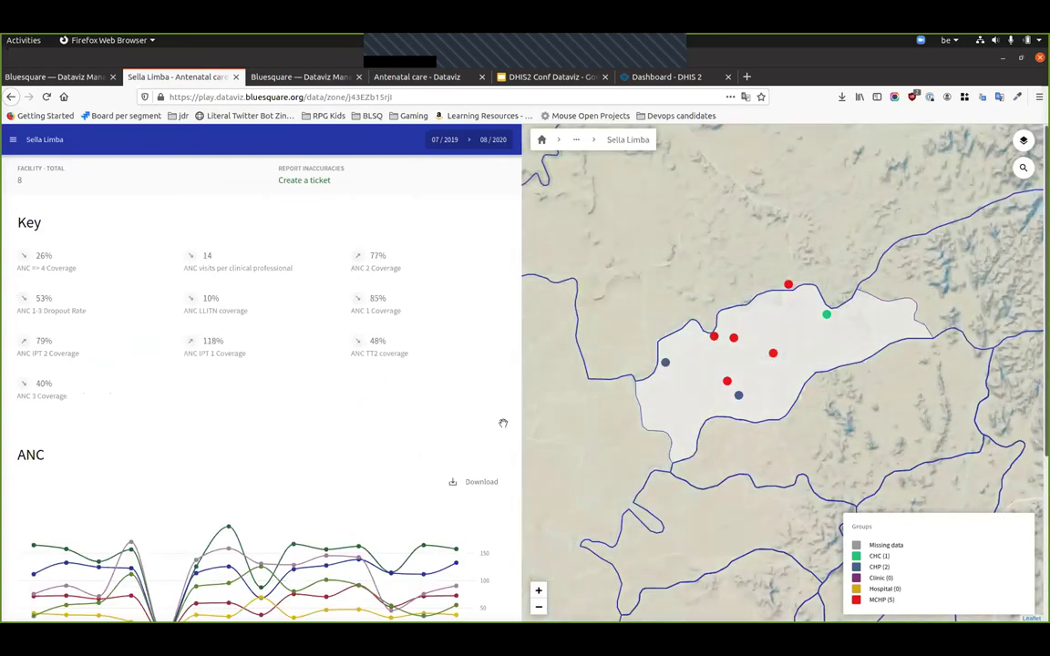
scroll(503, 423, "down", 3)
mouse_move(693, 346)
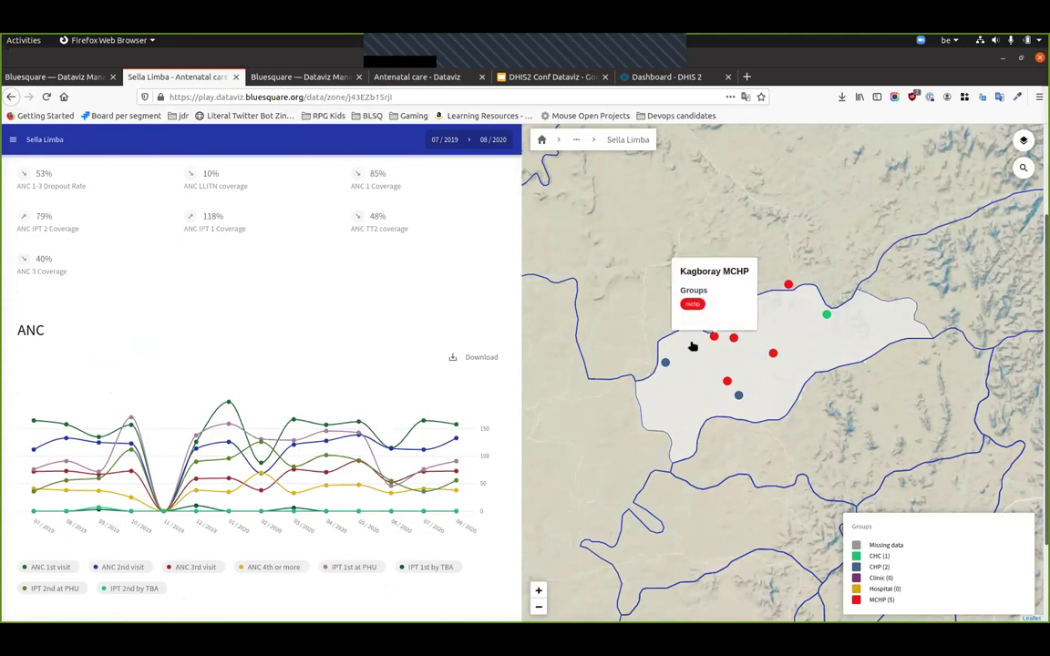
scroll(307, 383, "up", 3)
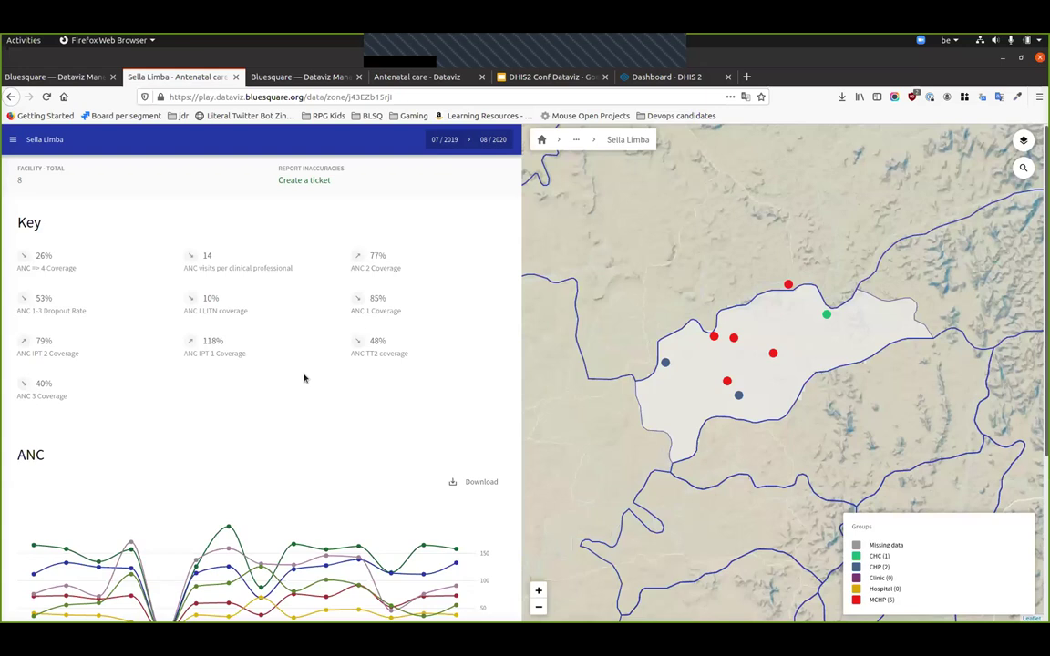
Return to the Dataviz Manager's Home page settings for the Antenatal care portal.
left_click(30, 80)
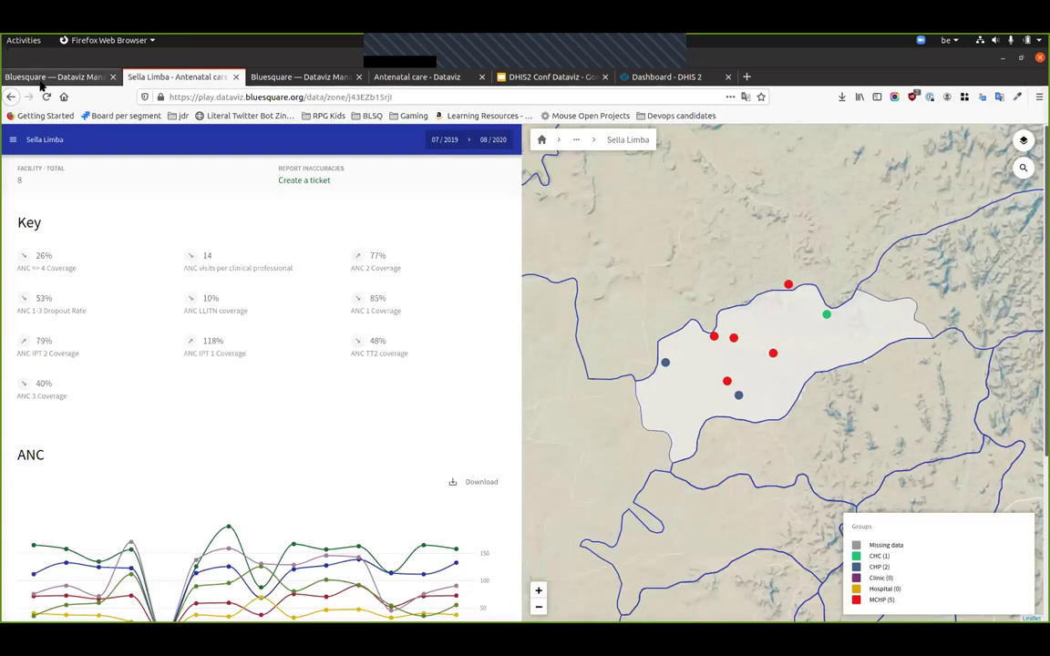
left_click(315, 76)
left_click(387, 76)
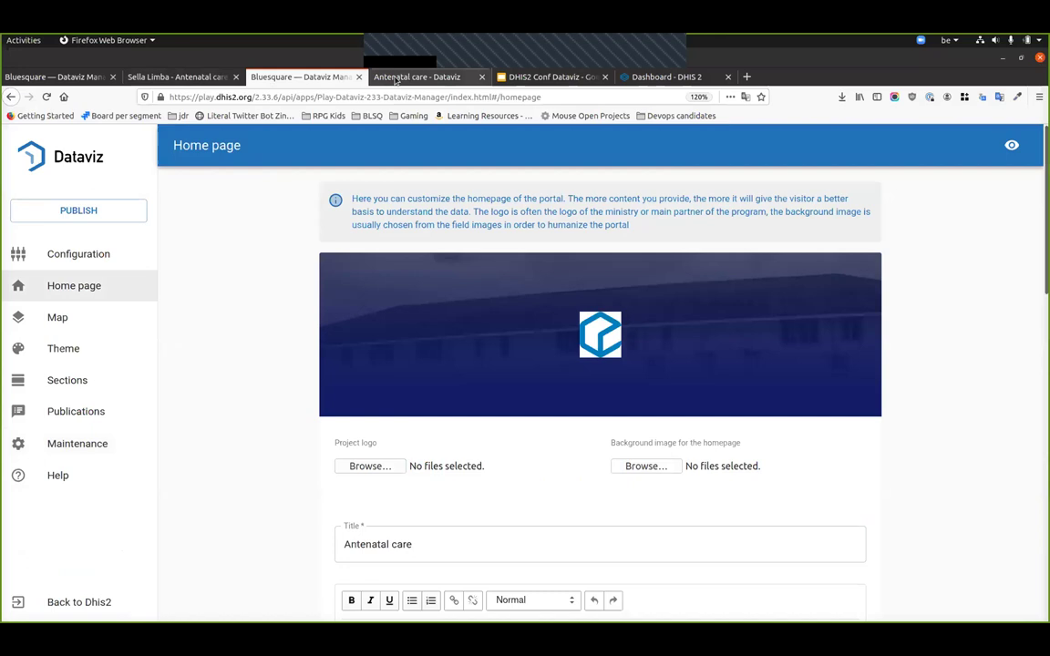
Show the closing Thanks! slide of the DHIS2 Conf Dataviz presentation, then bring up the malaria conference deck.
left_click(533, 78)
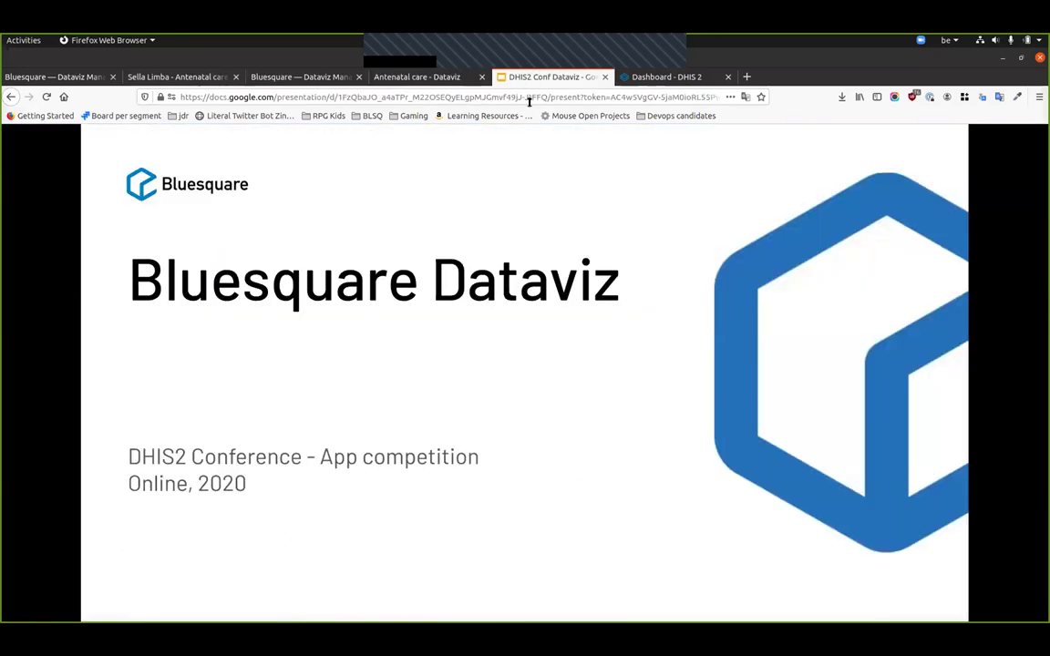
key("End")
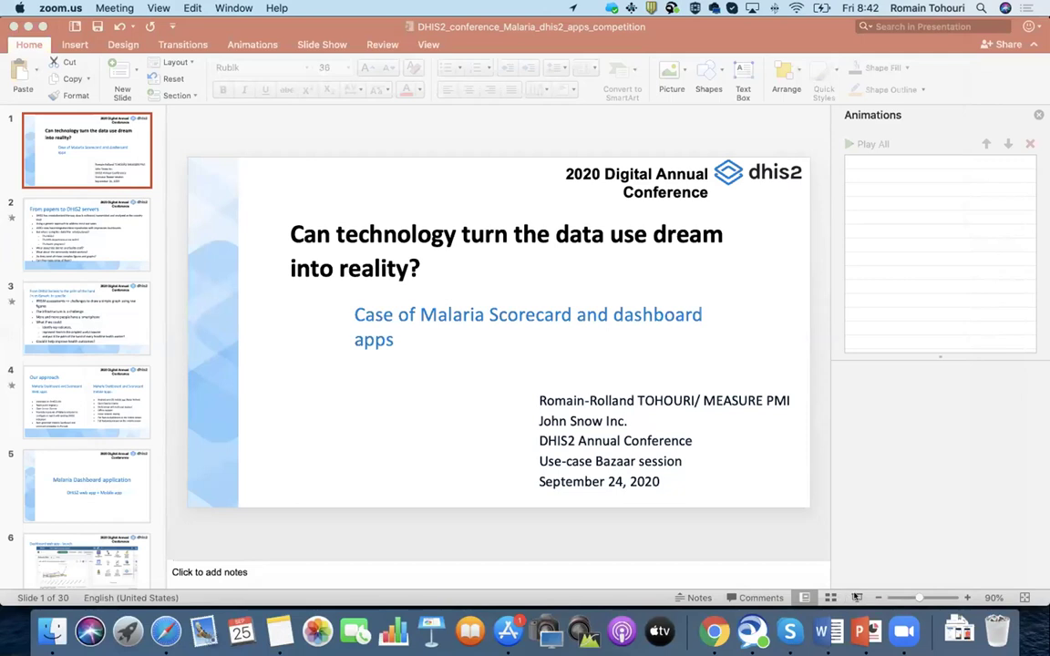
left_click(857, 598)
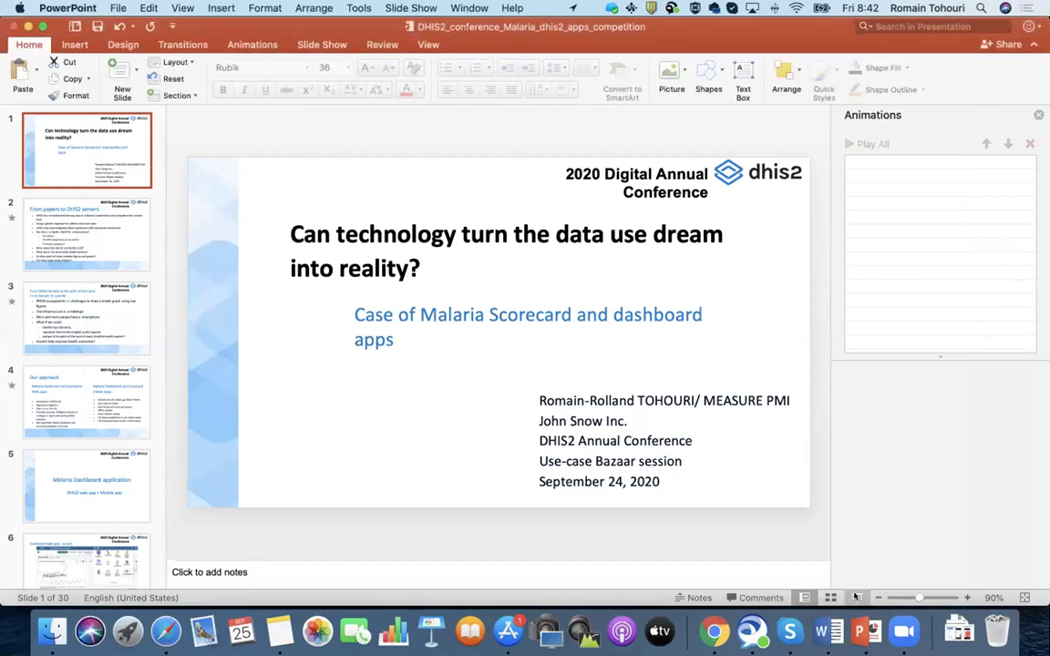
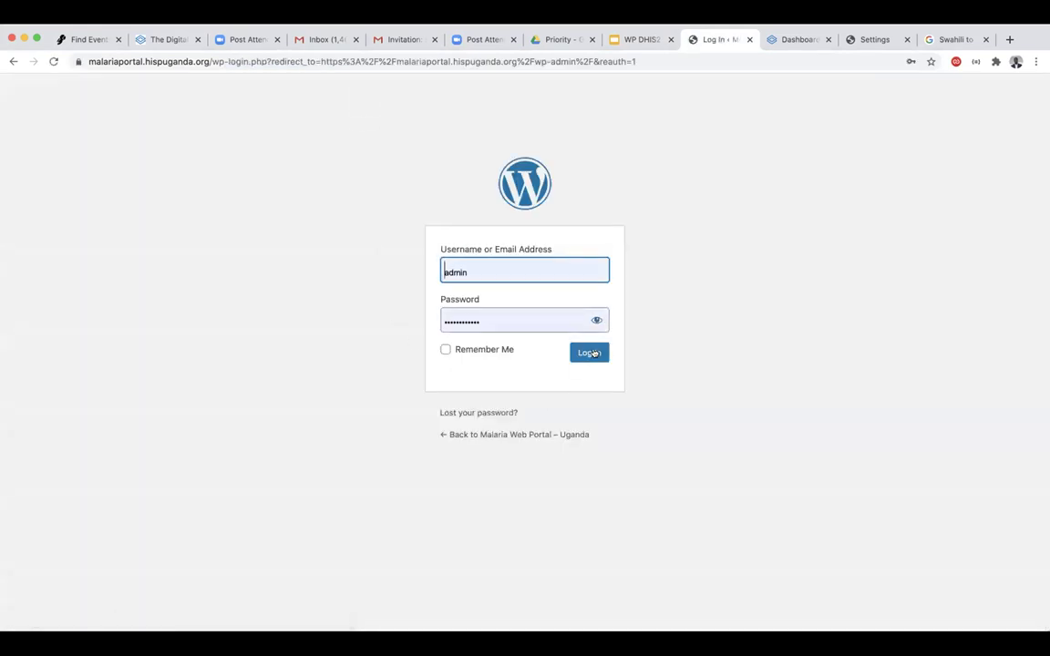
Log in to the Malaria Web Portal admin and open the DHIS2 Analytics settings from Plugins.
left_click(590, 353)
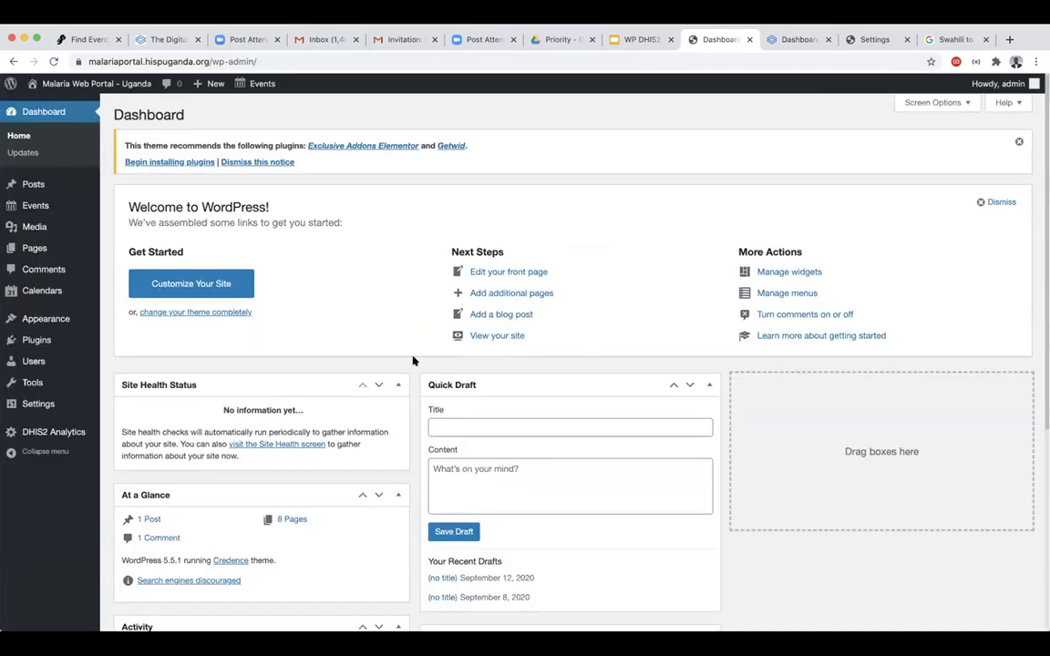
left_click(40, 344)
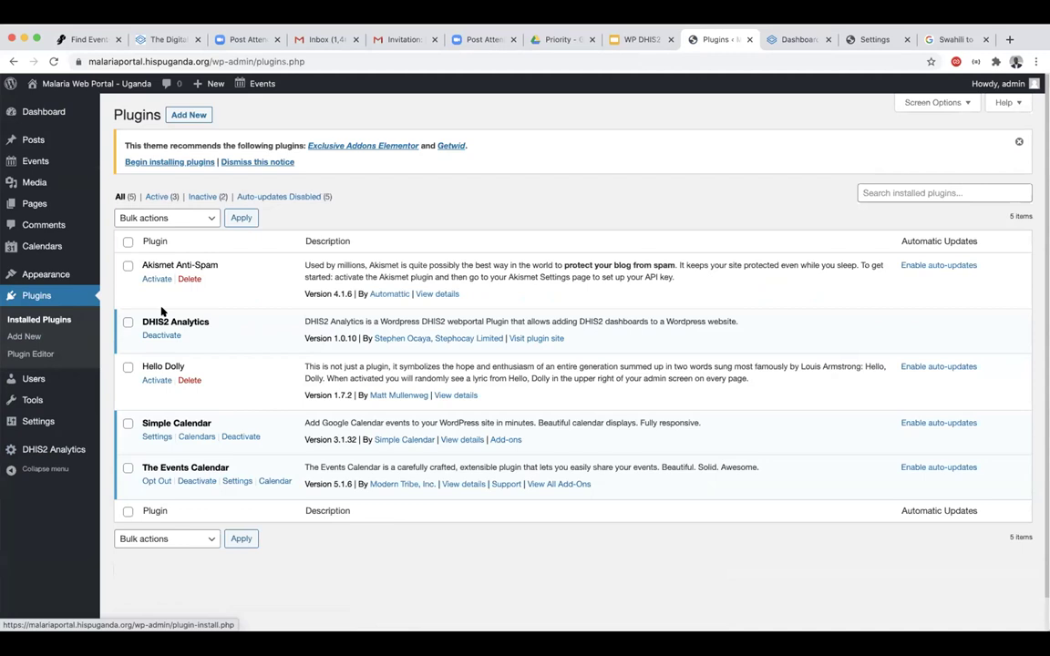
left_click(54, 450)
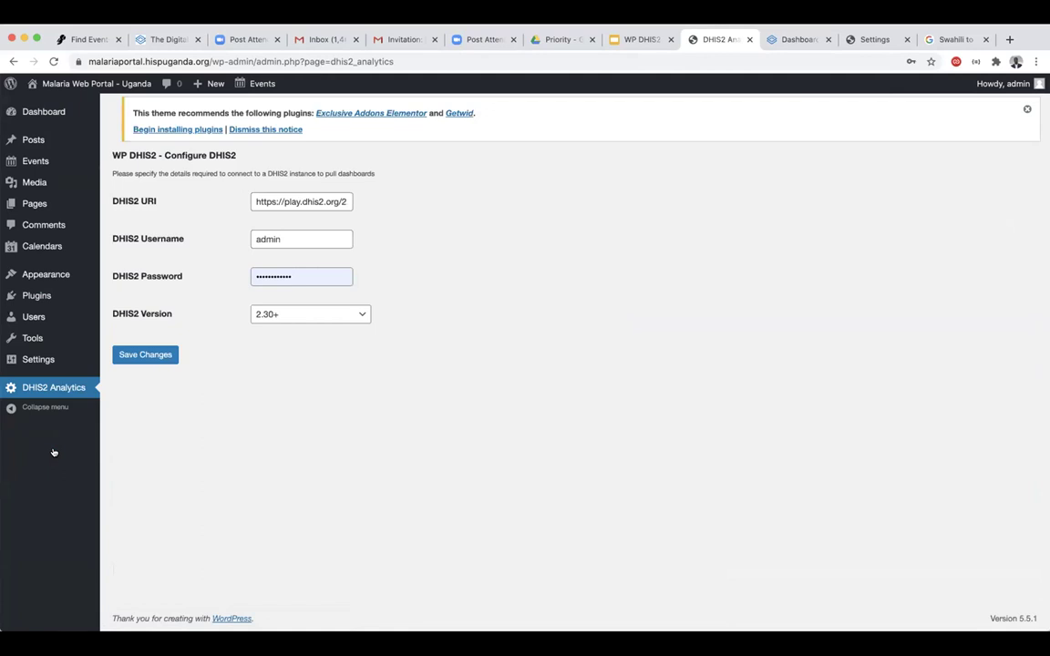
Append .34.1 to the DHIS2 URI and check the saved DHIS2 login.
left_click(317, 201)
type(".34.1")
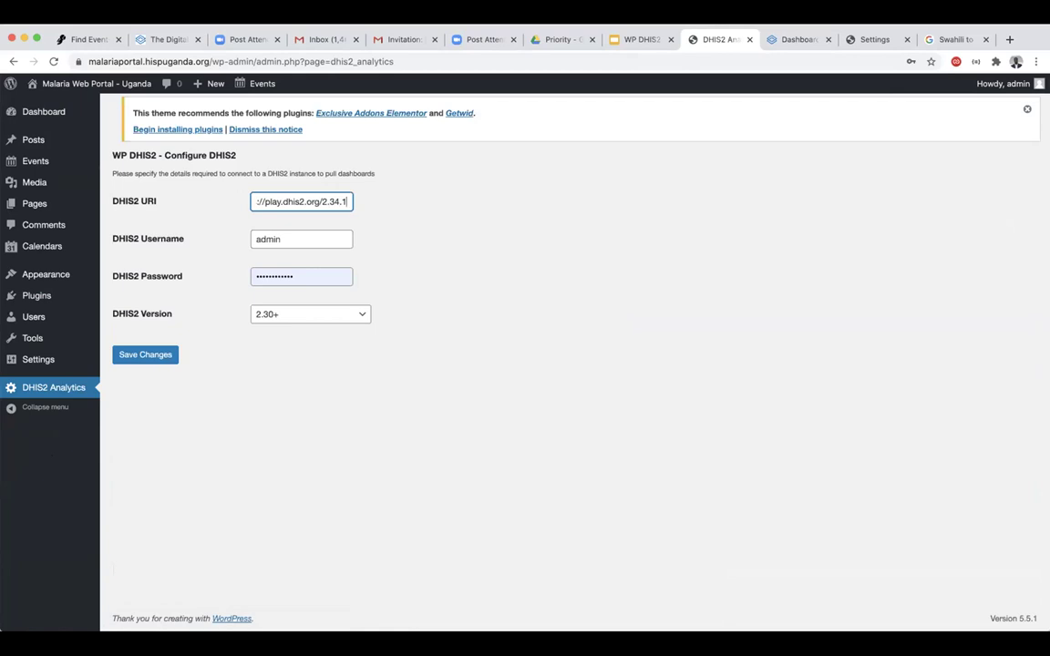
left_click(285, 239)
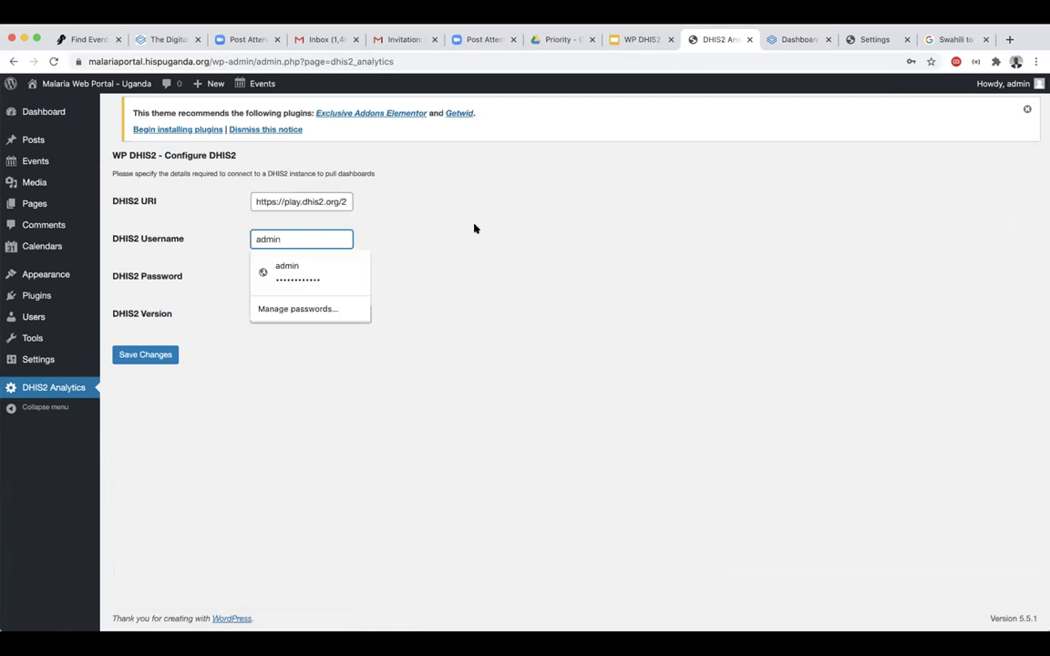
left_click(413, 225)
Keep the DHIS2 version at 2.30+ and go to the site's Pages list.
left_click(329, 316)
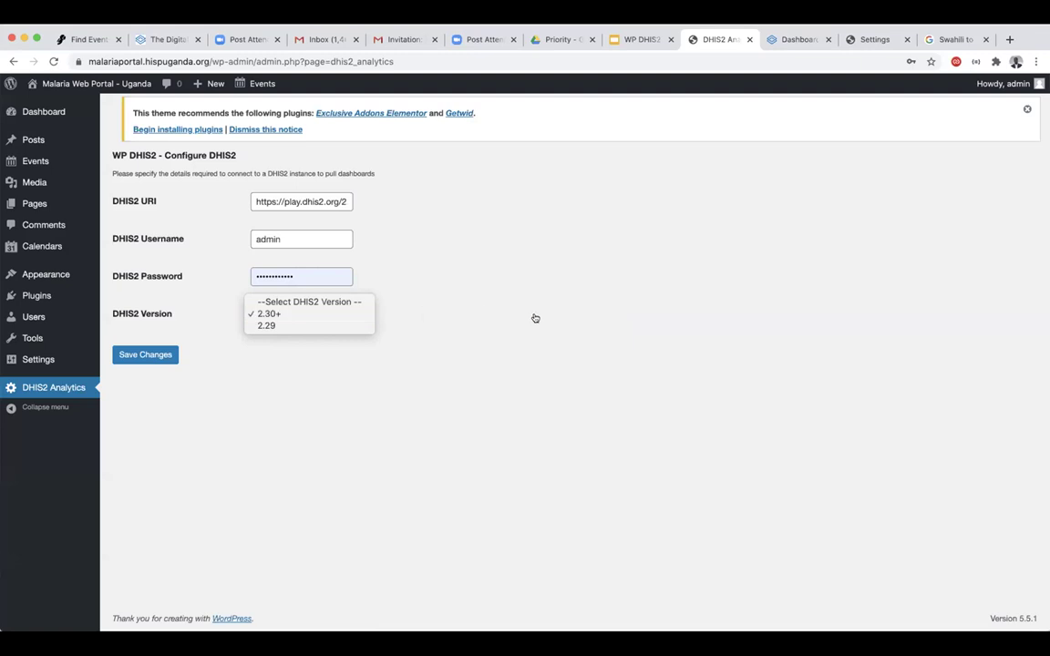
left_click(535, 318)
left_click(361, 317)
left_click(417, 407)
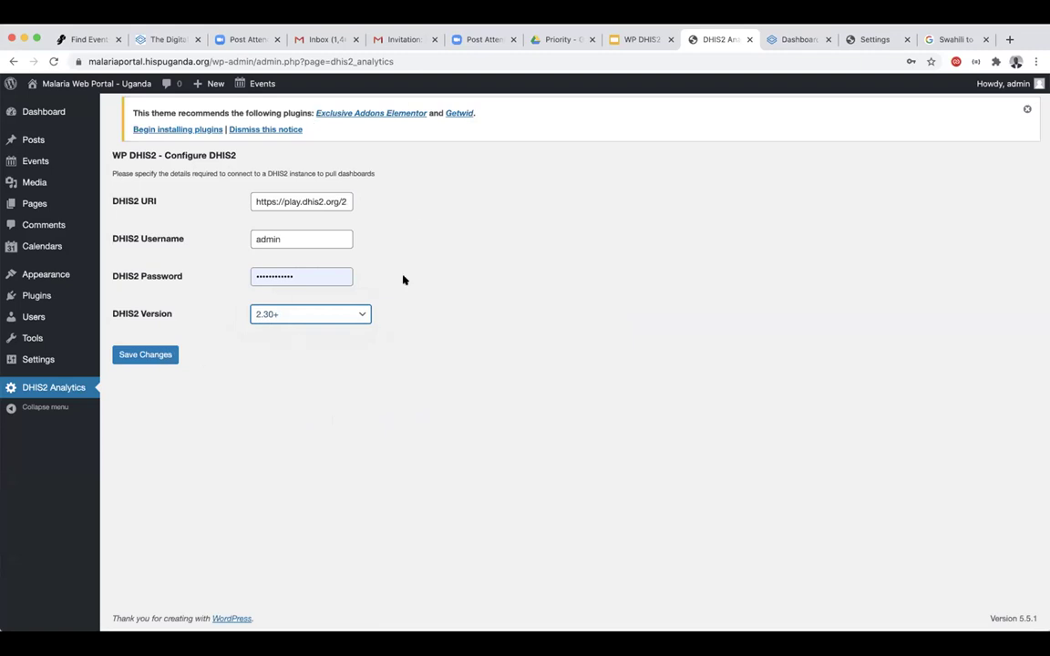
left_click(34, 204)
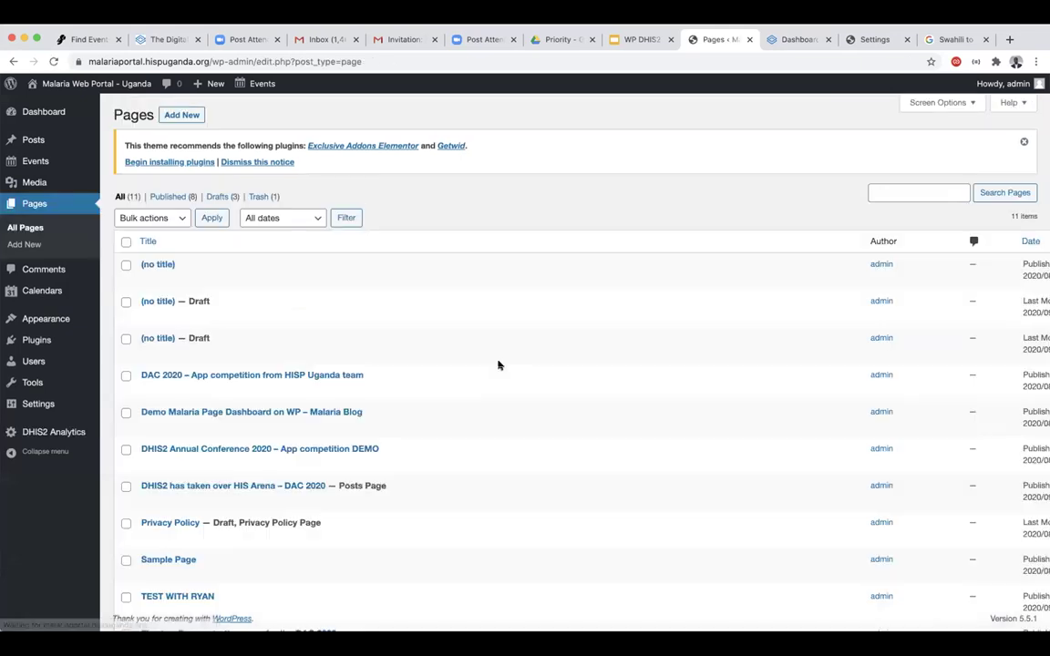
Switch to the DHIS2 Antenatal Care dashboard in the neighbouring browser tab.
triple_click(517, 352)
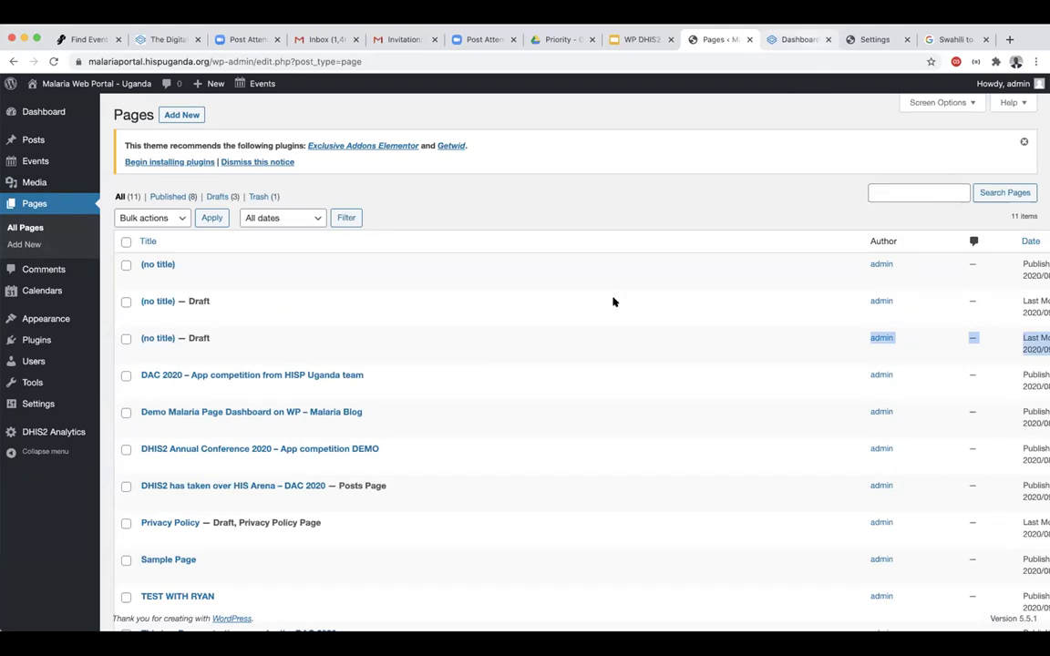
key("ctrl+Tab")
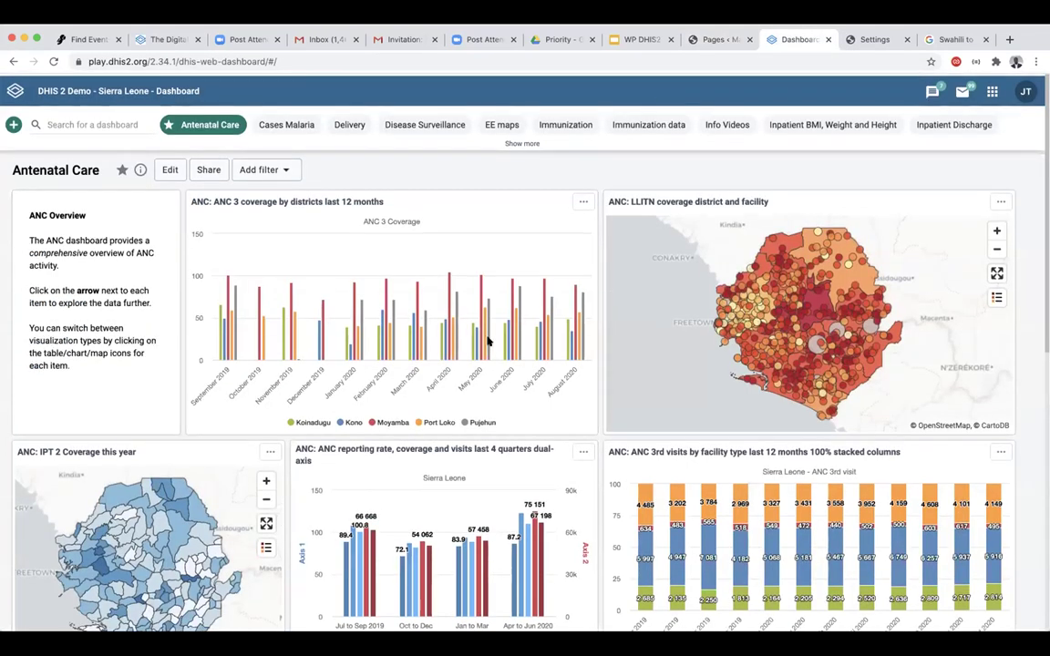
Scroll through the Antenatal Care charts and maps, then go back to the WordPress Pages tab.
scroll(487, 341, "down", 10)
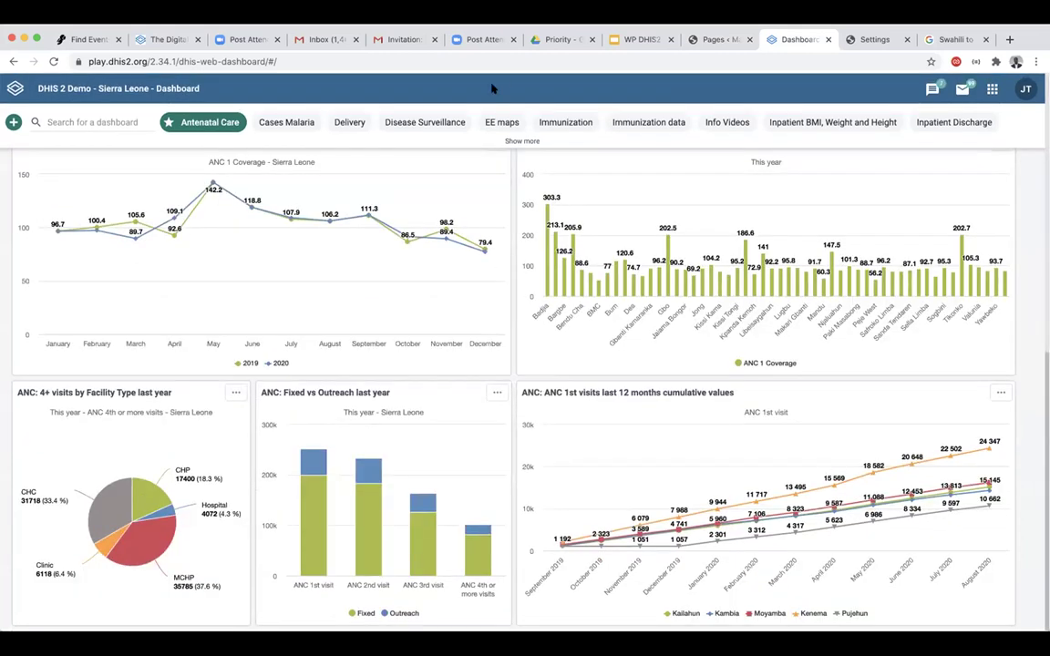
scroll(492, 89, "up", 3)
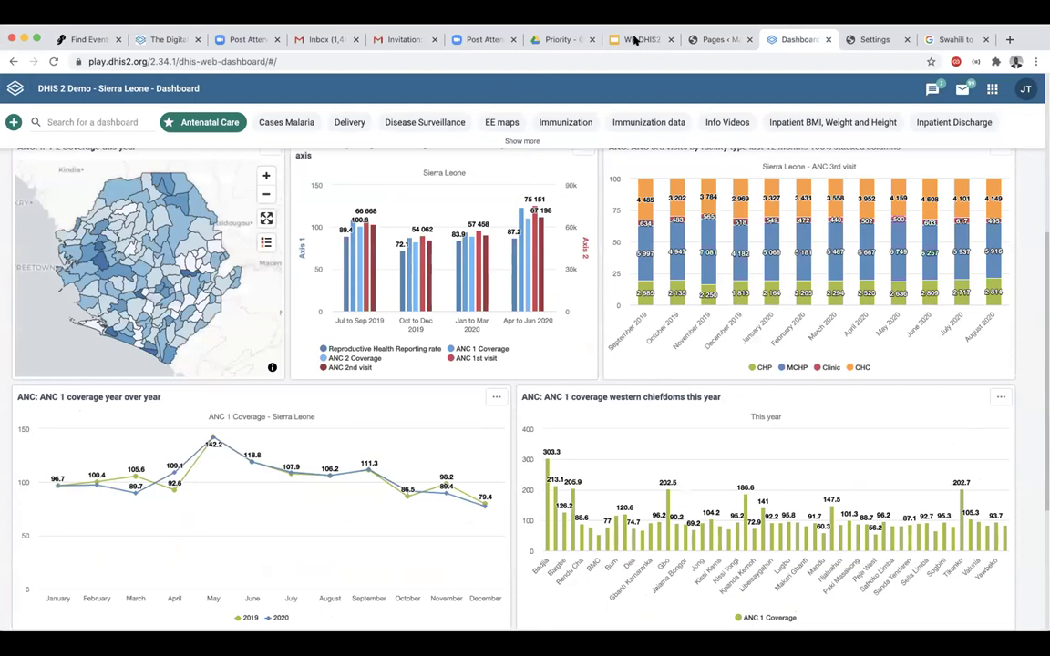
scroll(638, 91, "up", 5)
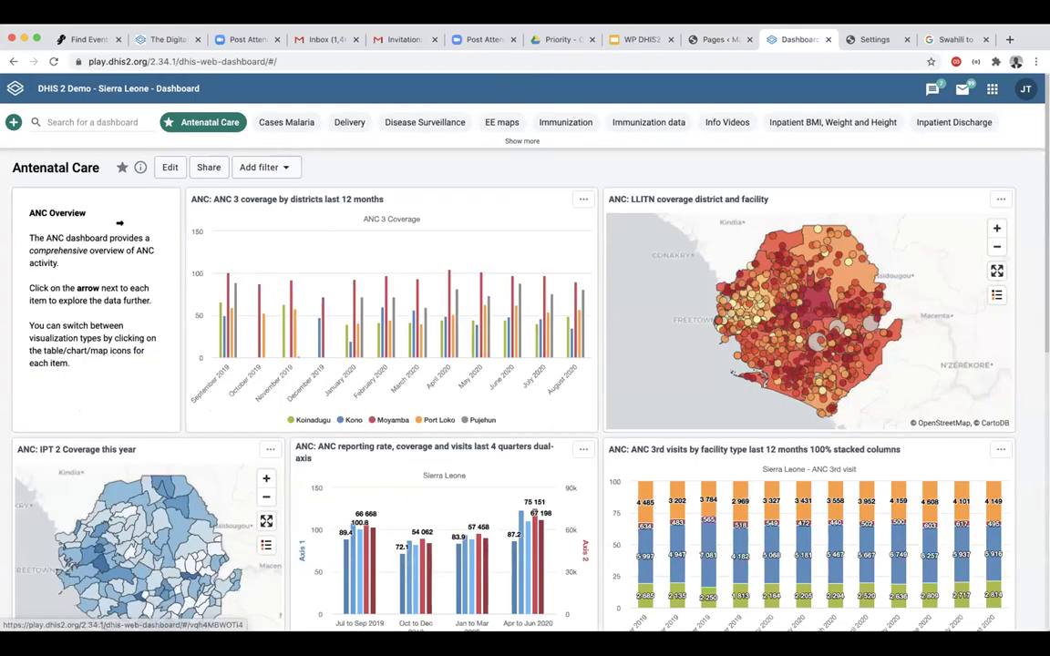
key("ctrl+shift+Tab")
key("ctrl+shift+Tab")
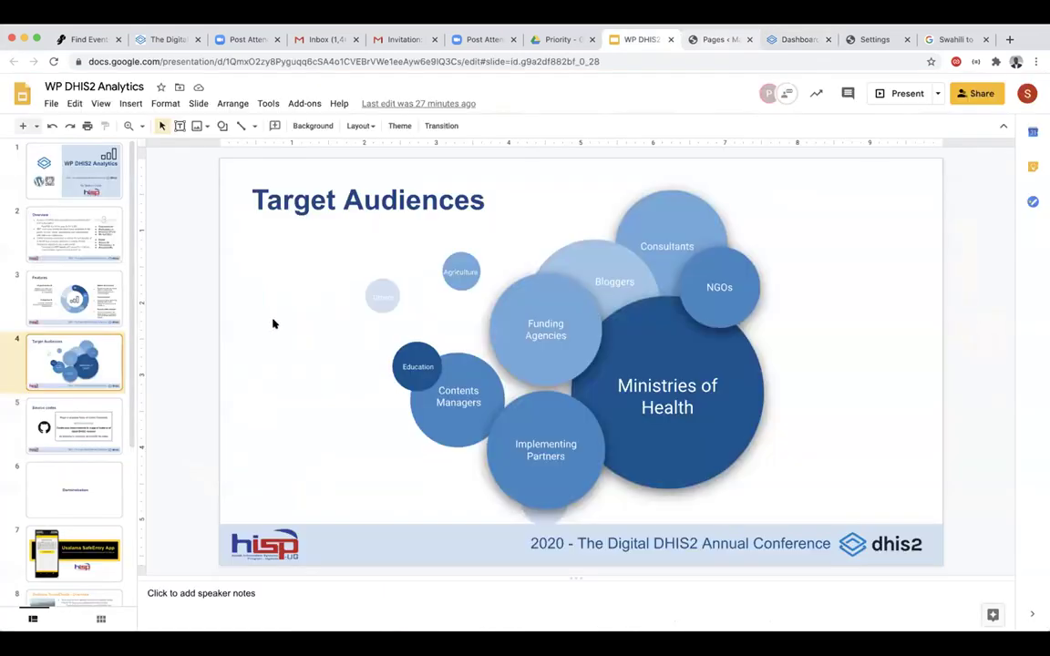
key("ctrl+Tab")
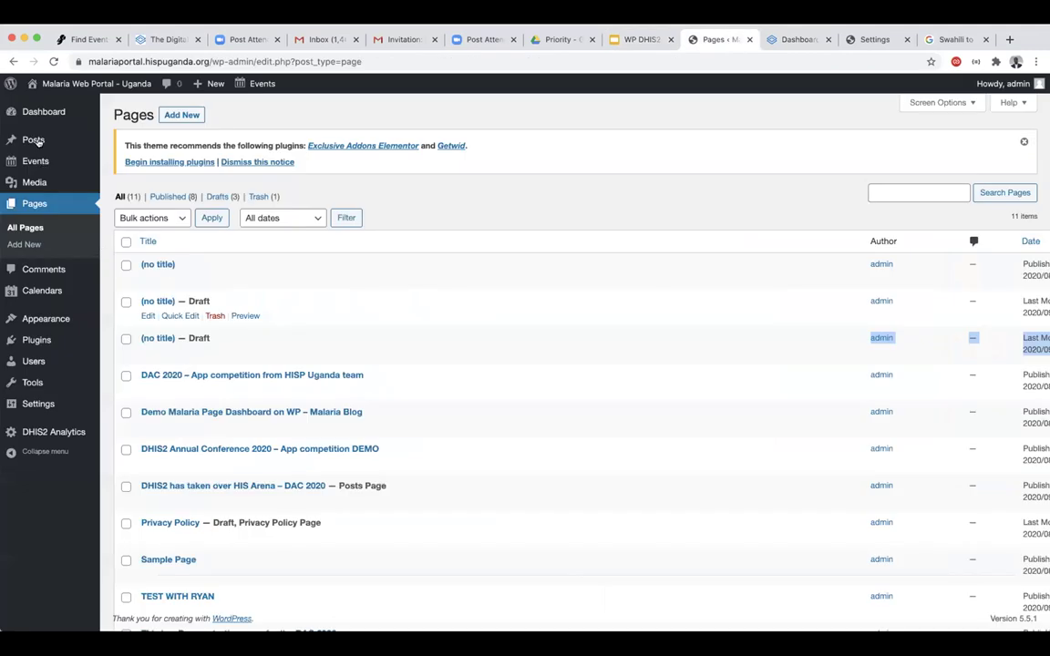
From Posts, open 'DHIS2 New System detected in Uganda MOH' in the editor.
left_click(42, 140)
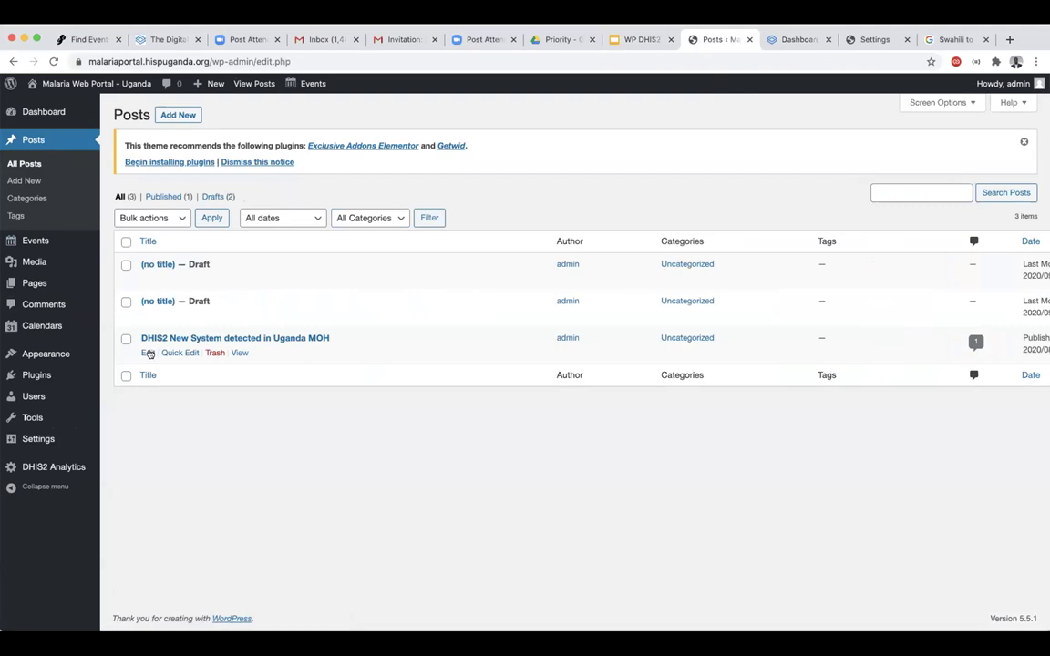
left_click(147, 354)
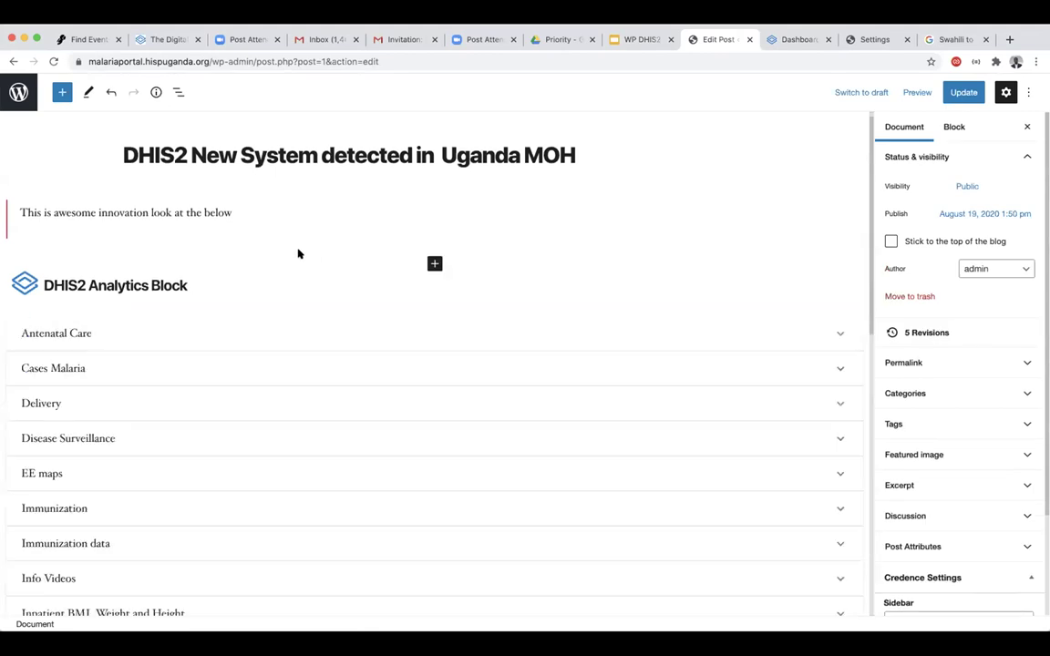
Browse the block inserter list and close it without adding anything.
scroll(299, 255, "down", 3)
scroll(300, 254, "down", 8)
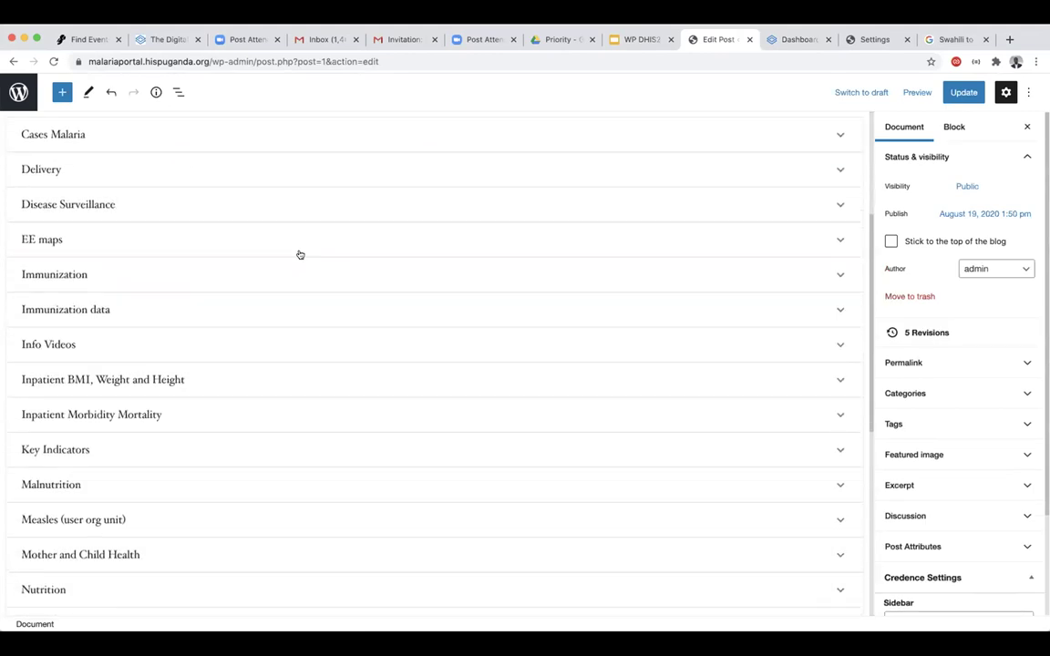
scroll(155, 257, "up", 10)
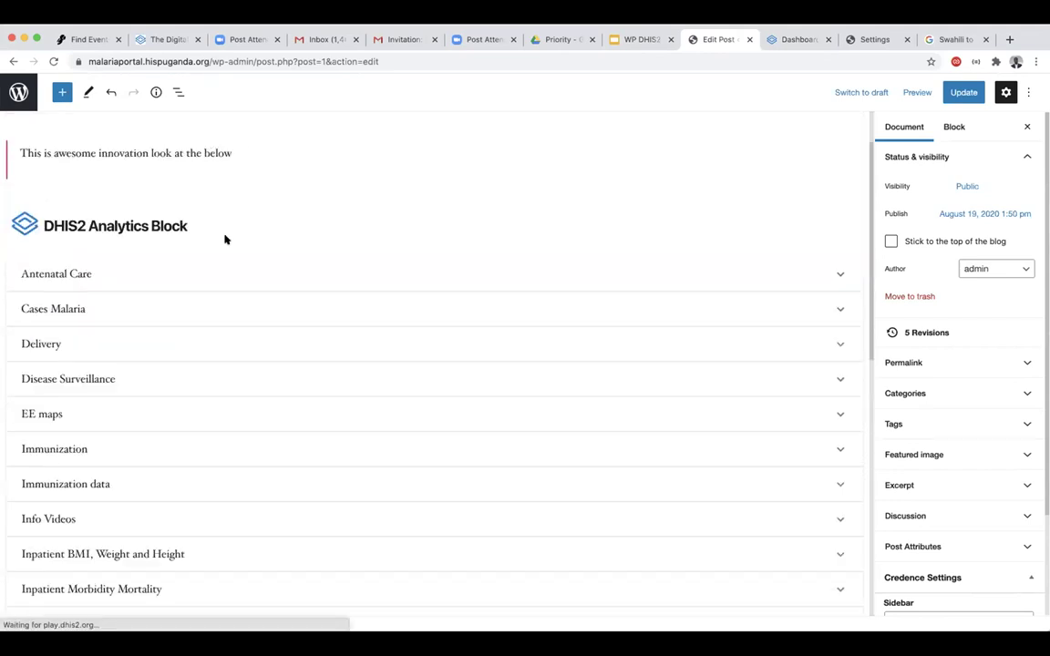
left_click(58, 95)
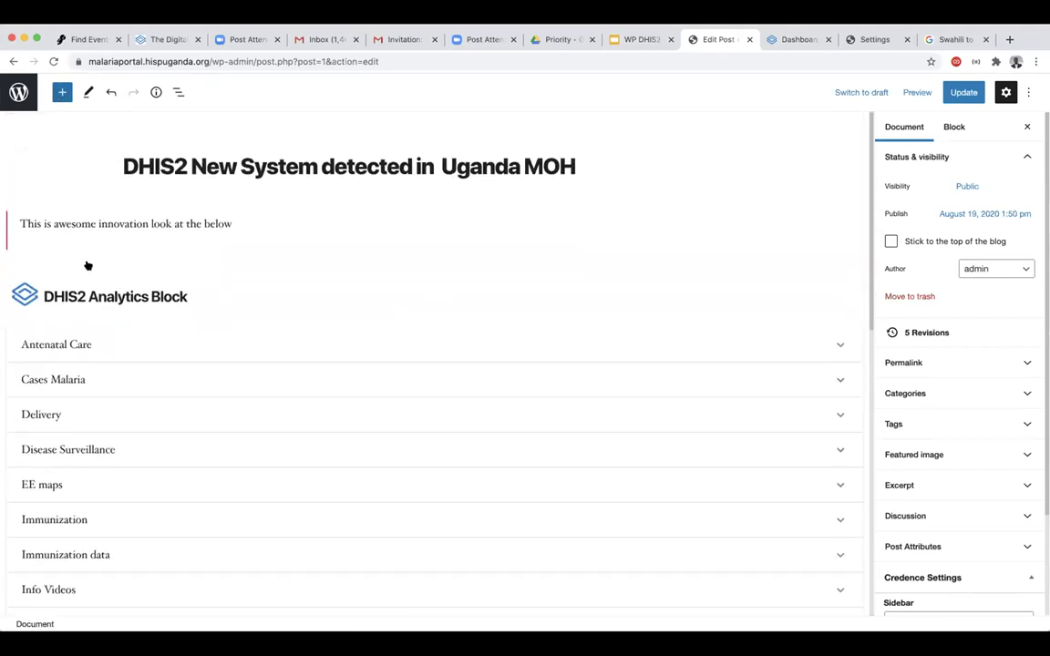
scroll(108, 238, "down", 4)
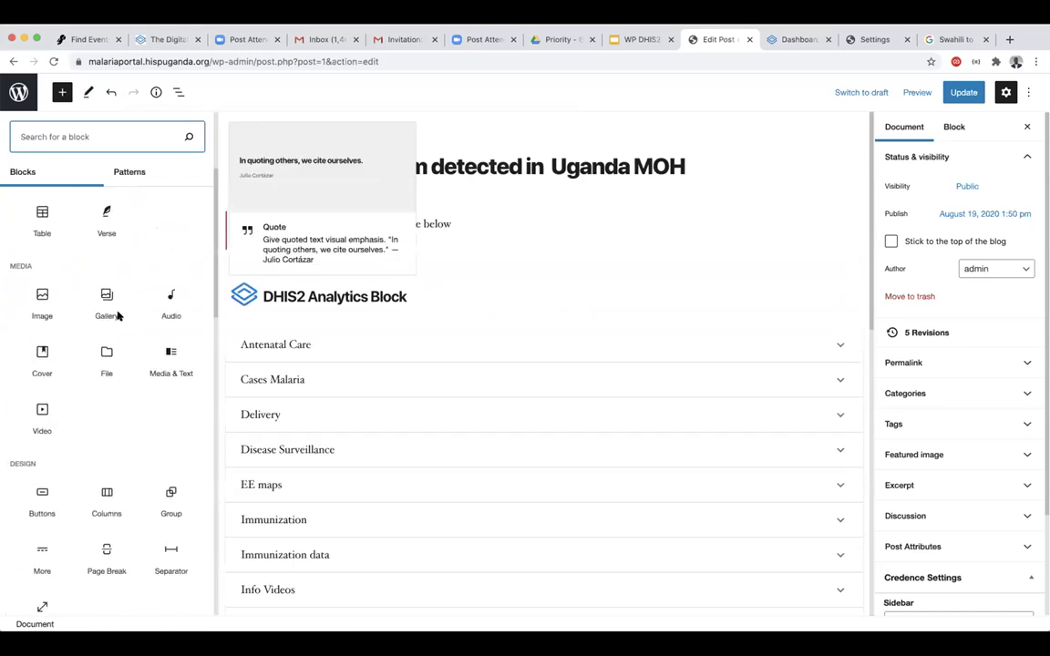
scroll(117, 316, "down", 5)
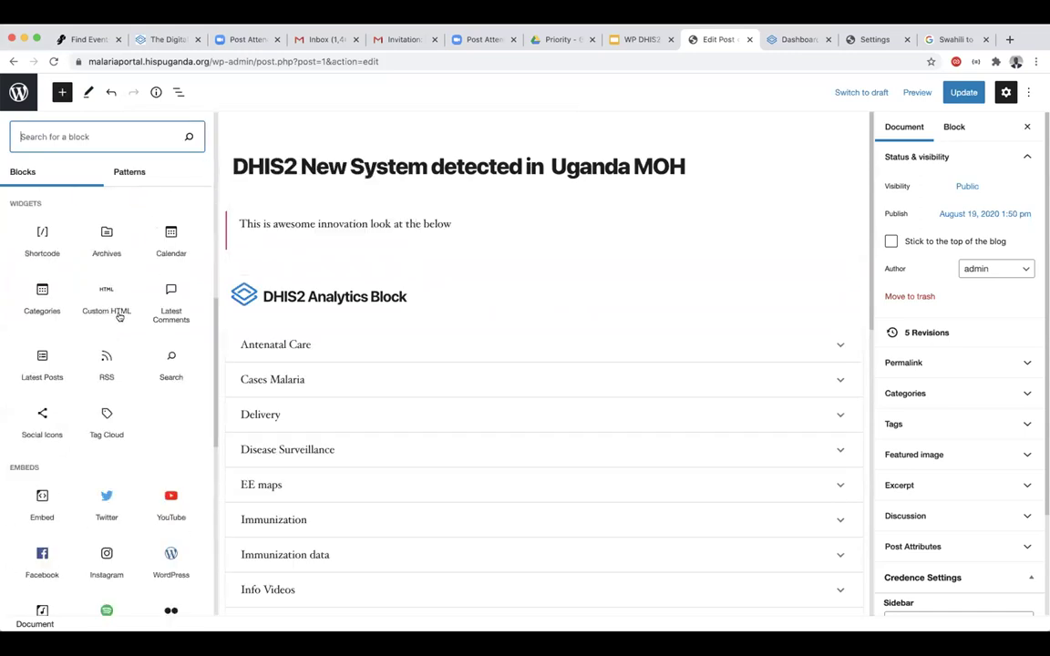
scroll(47, 258, "up", 10)
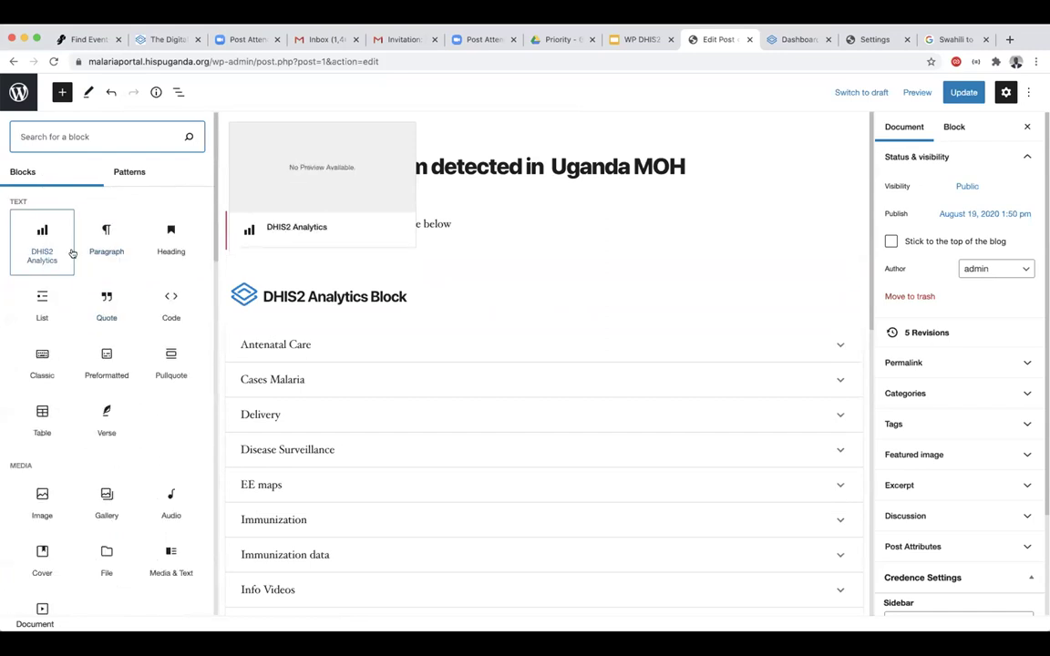
left_click(408, 442)
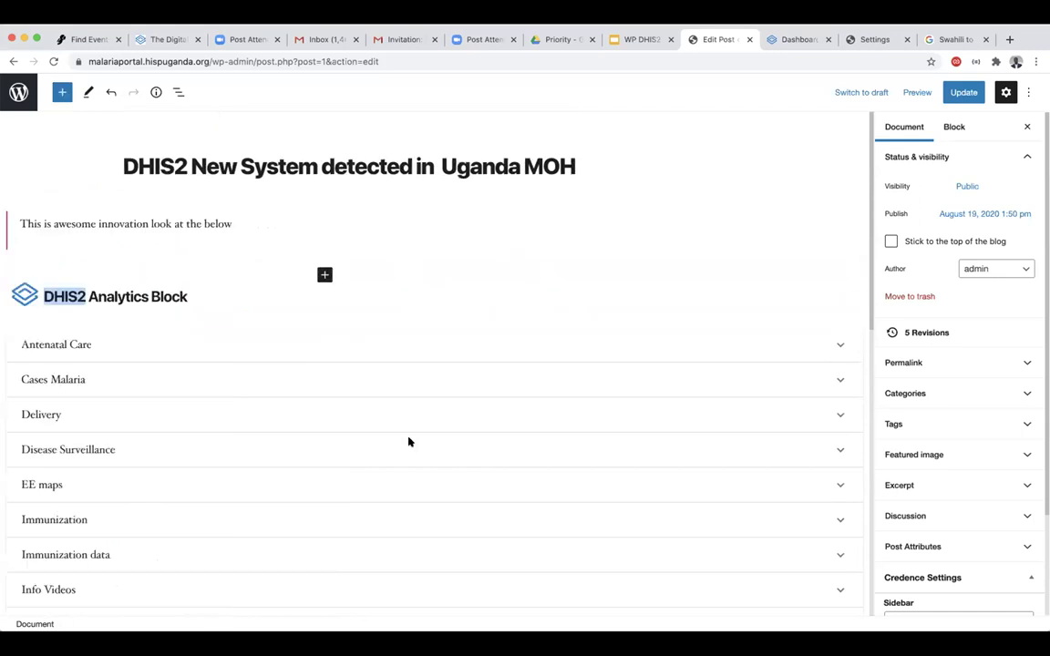
Select the DHIS2 Analytics block and pick Remove Block from its options menu.
scroll(359, 324, "down", 7)
scroll(99, 275, "up", 4)
scroll(99, 275, "up", 3)
left_click(139, 483)
left_click(82, 262)
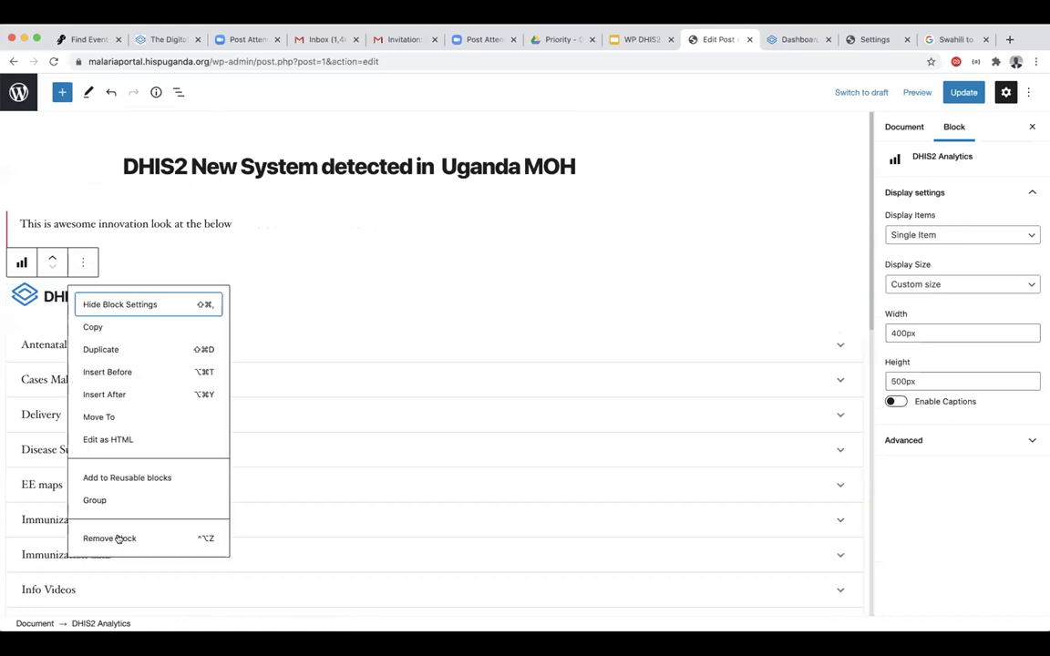
key("Up")
Confirm the block removal and retitle the post 'Demonstration for App competition 2020'.
key("Return")
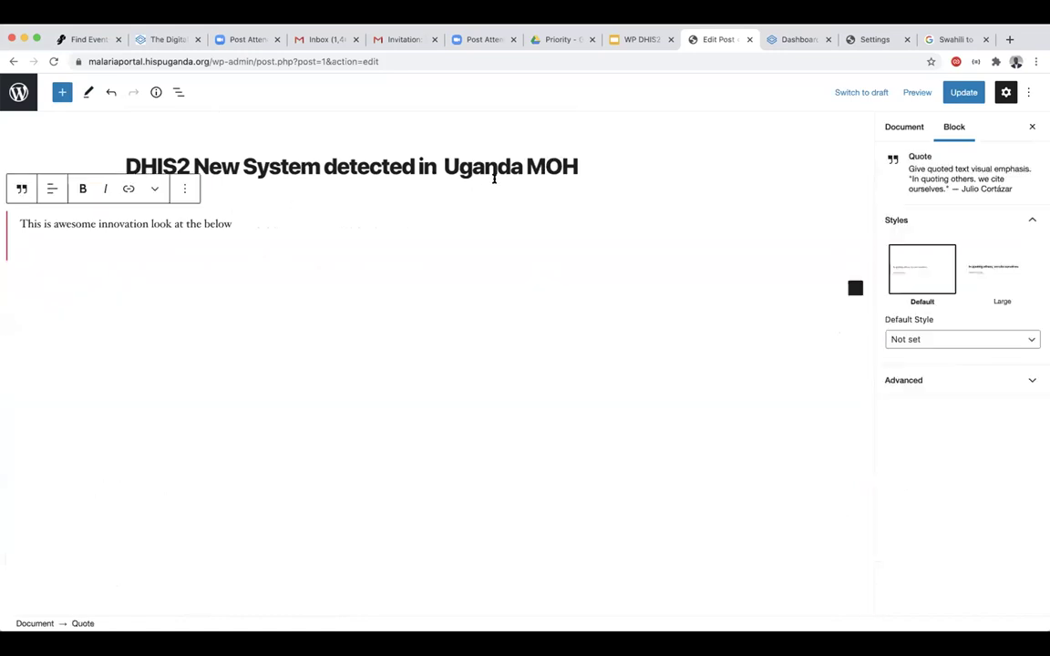
left_click(103, 162)
key("super+a")
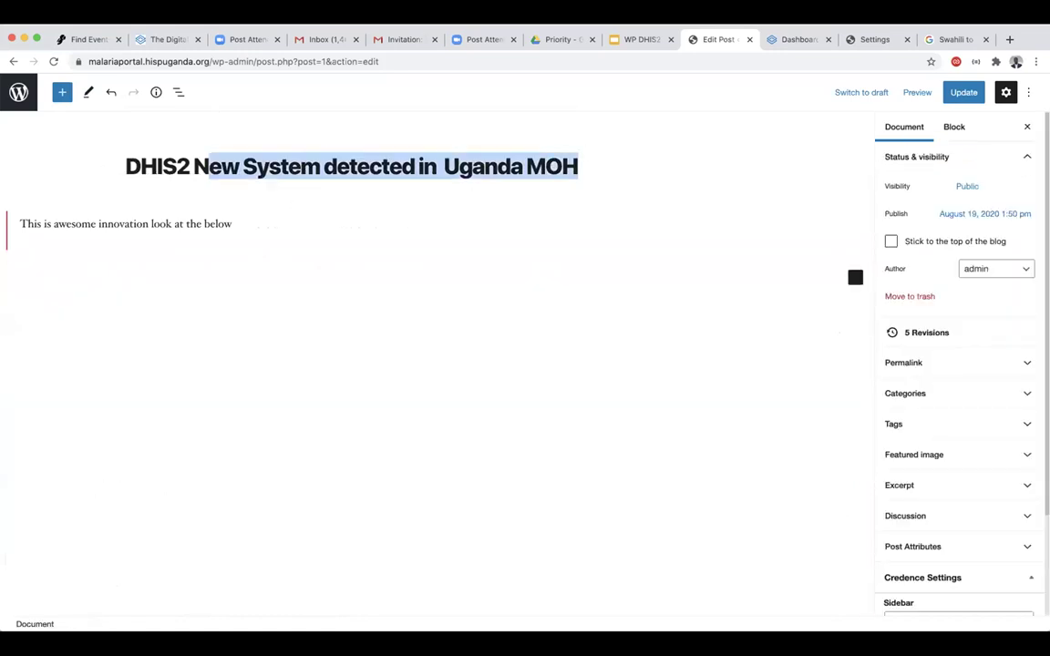
type("Demonst")
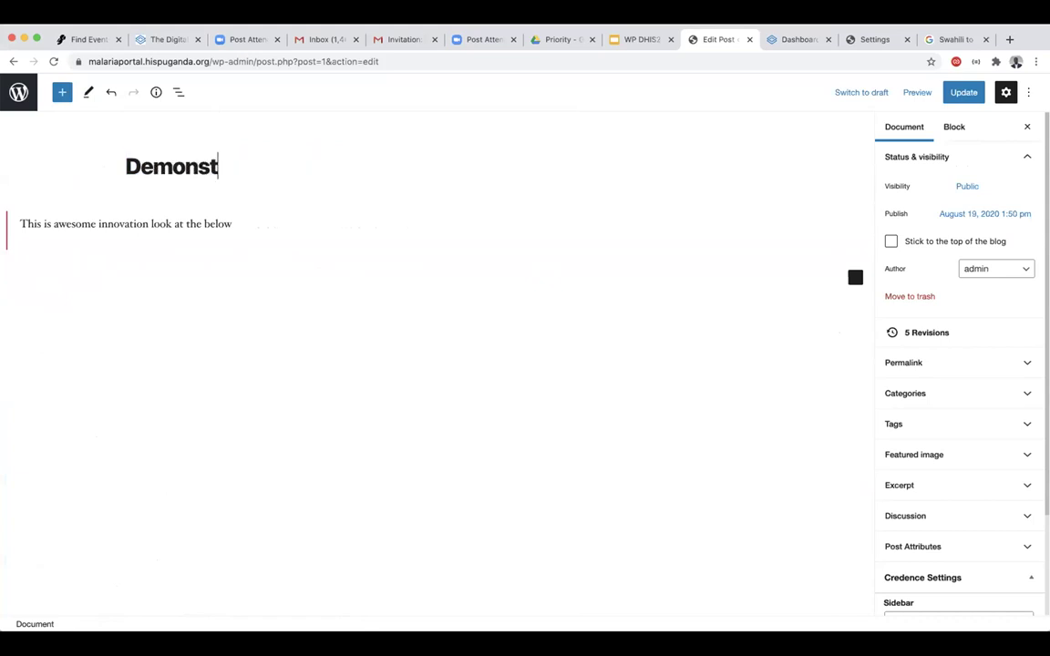
type("ration for ")
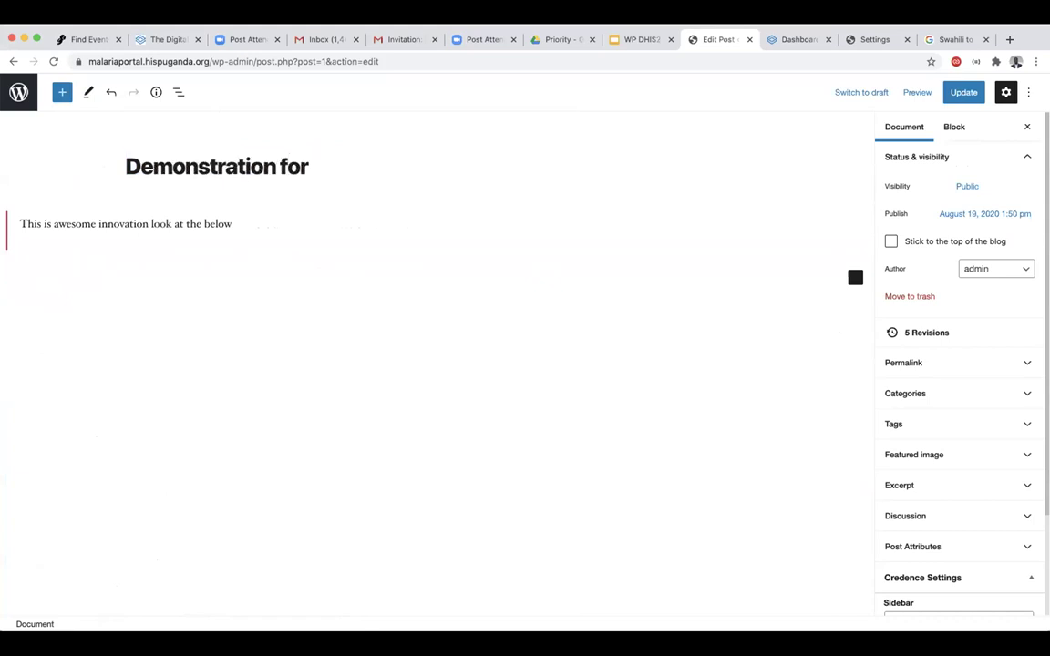
type("App competition 2020")
Insert a new DHIS2 Analytics block on an empty line below the intro paragraph.
left_click(135, 239)
left_click(115, 262)
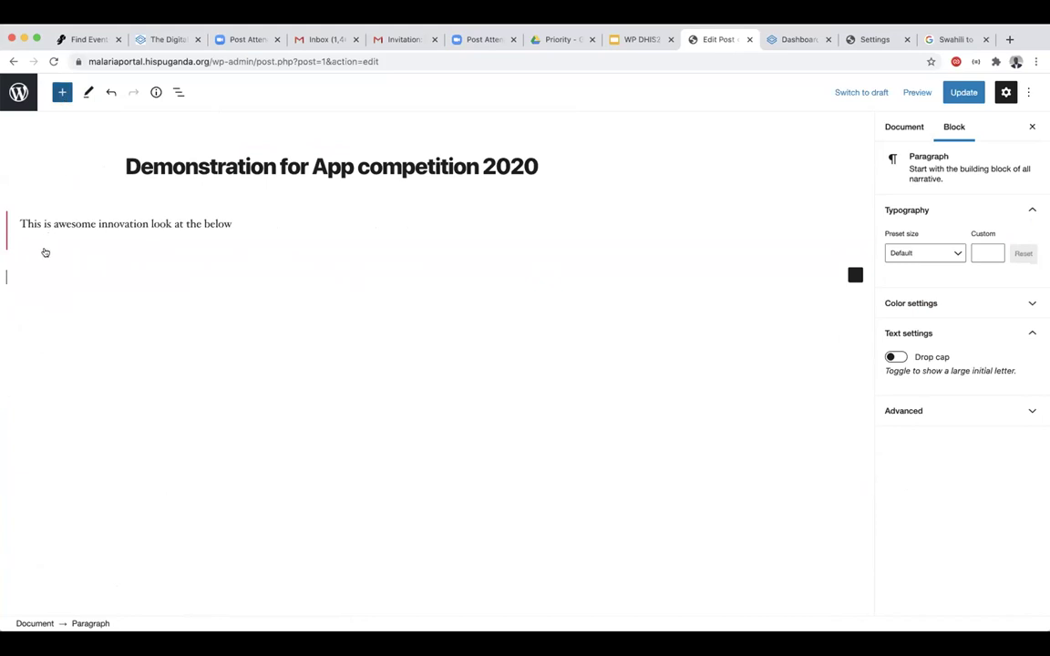
left_click(62, 92)
left_click(44, 246)
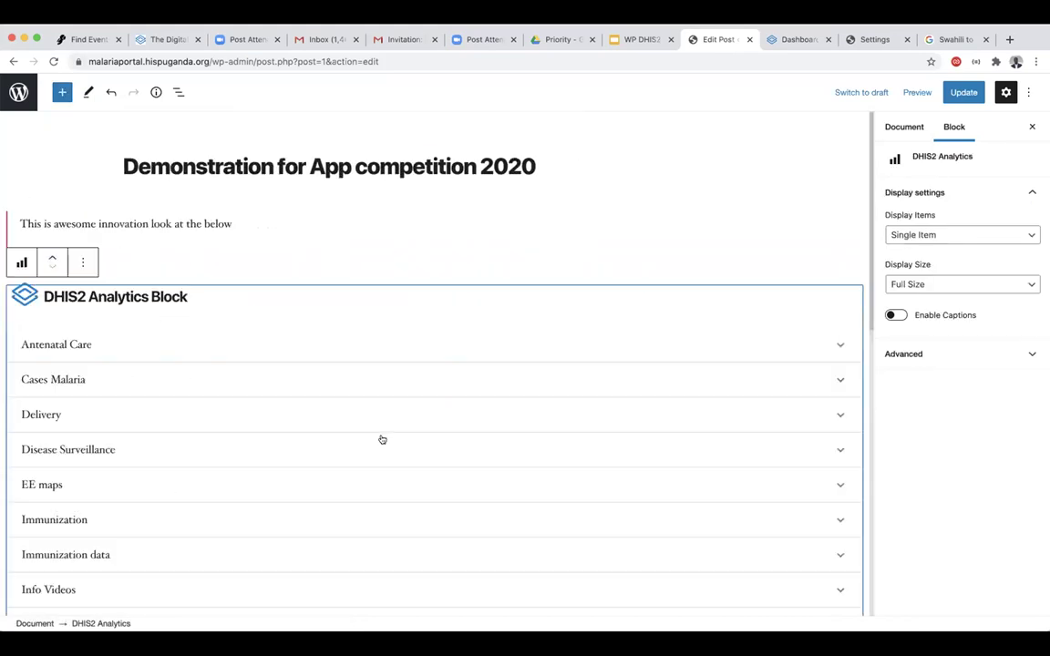
In the analytics block, expand Antenatal Care and select the ANC 1 coverage year over year chart.
scroll(384, 438, "down", 3)
scroll(154, 191, "down", 1)
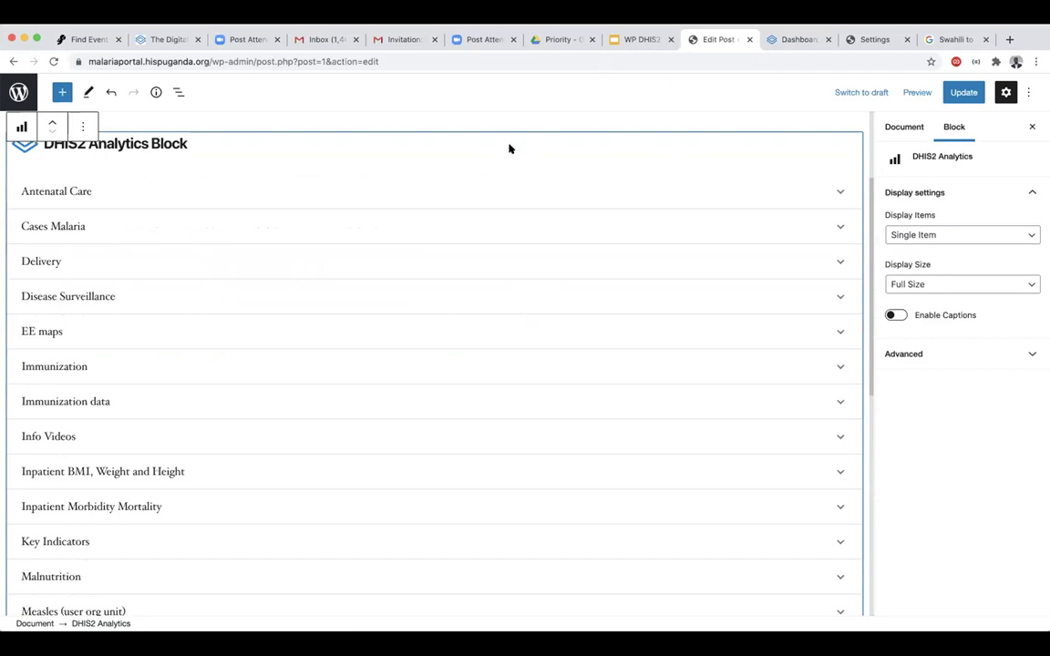
key("ctrl+Tab")
key("ctrl+shift+Tab")
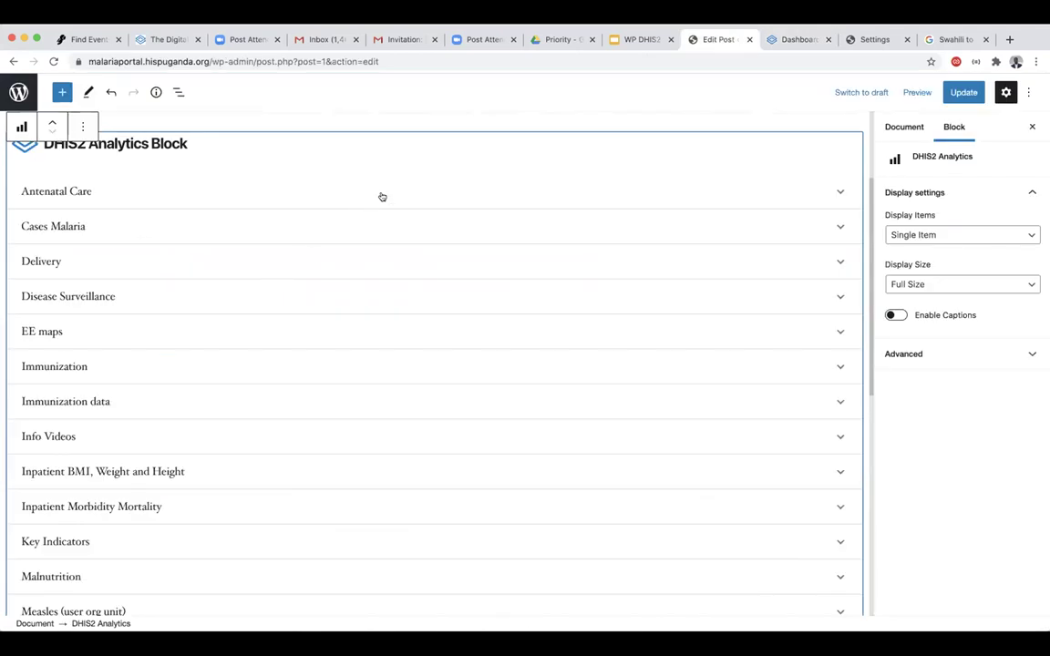
left_click(382, 196)
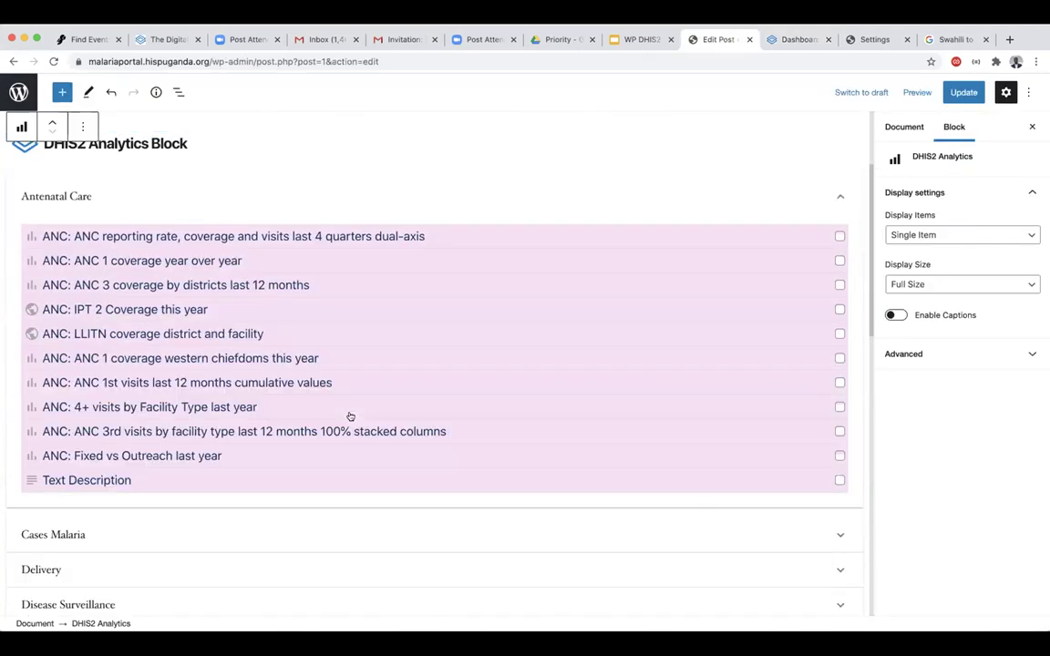
scroll(350, 417, "down", 2)
scroll(350, 417, "up", 1)
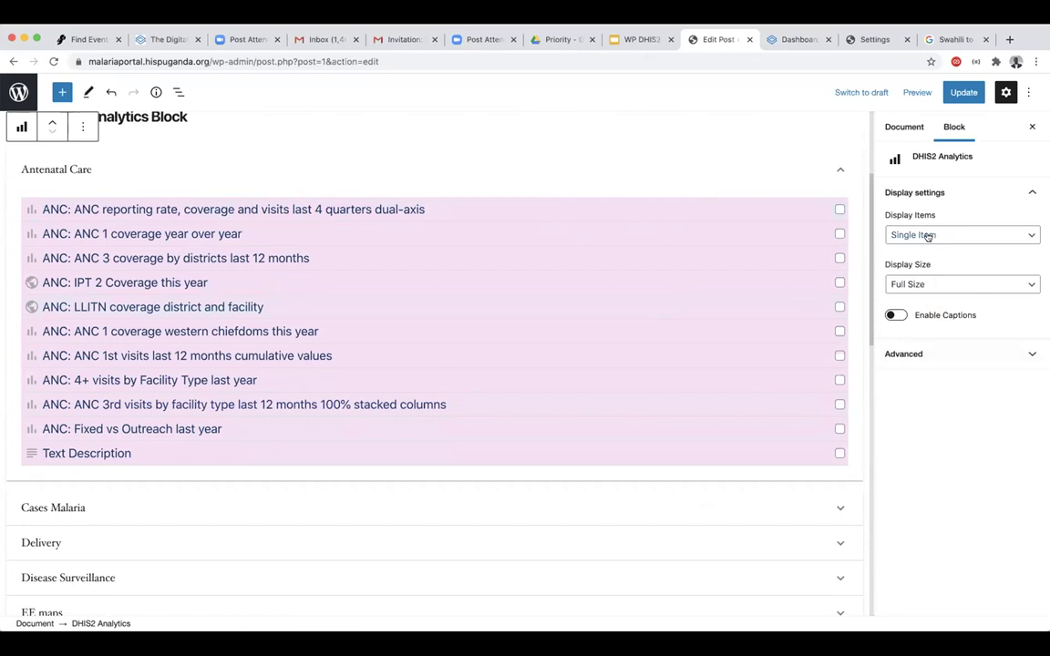
left_click(841, 211)
left_click(840, 234)
Save the post and open the published post in a new tab.
key("super+s")
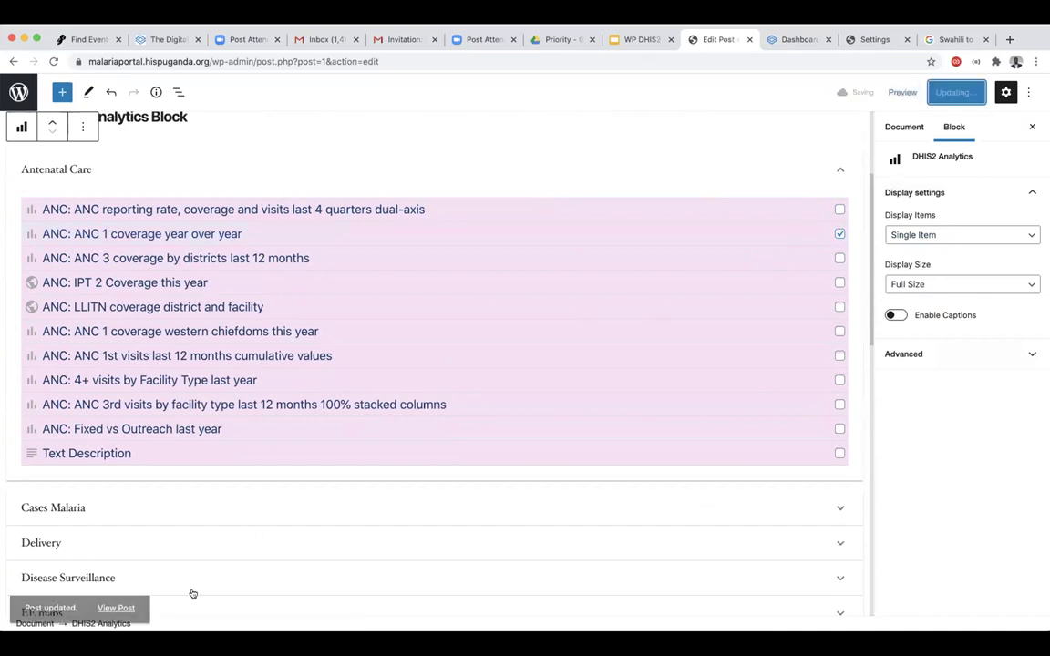
right_click(116, 593)
left_click(194, 453)
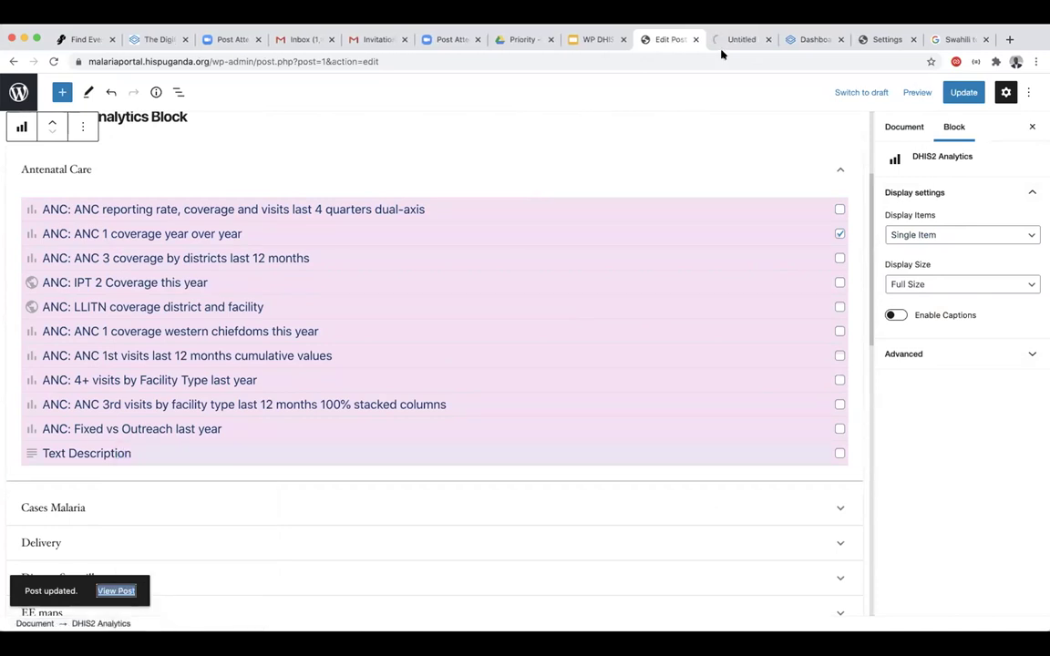
left_click(733, 39)
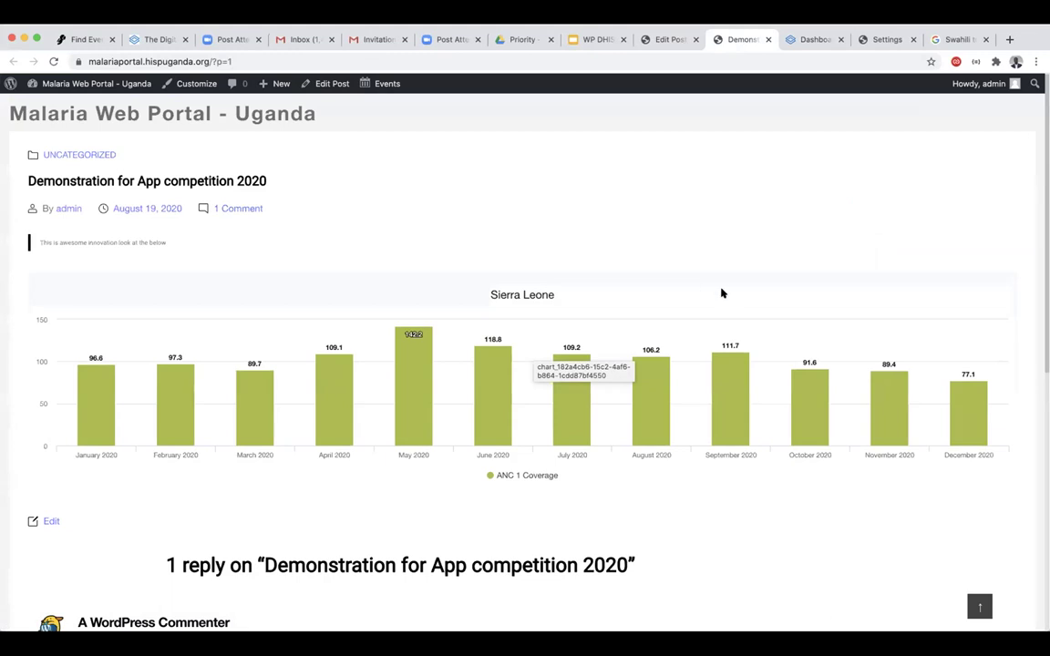
left_click(668, 40)
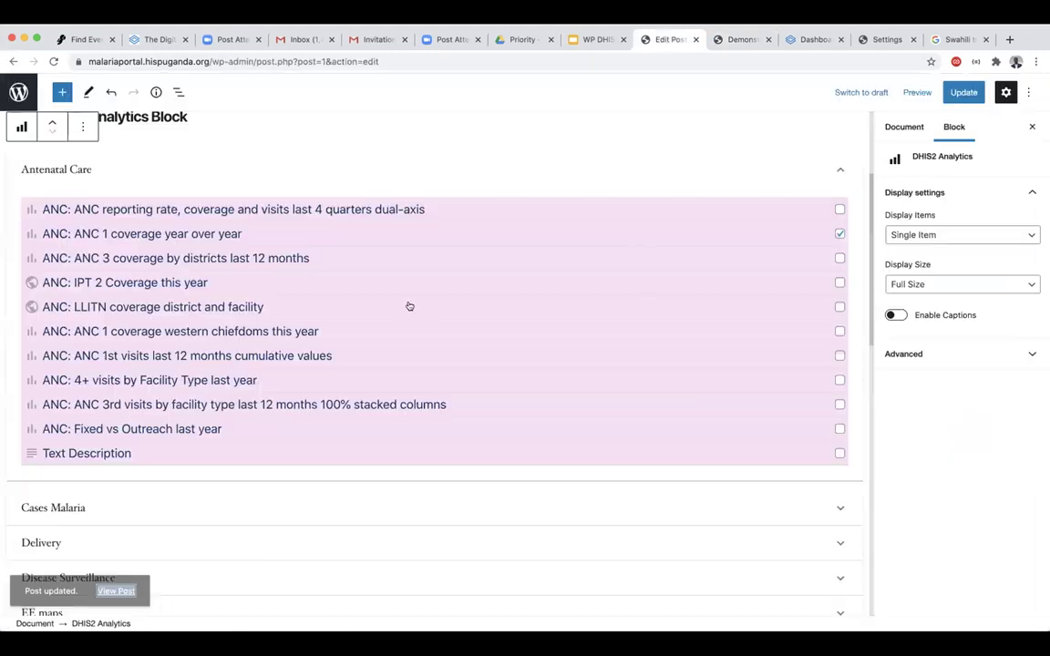
Set the block to show Multiple Items in Slideshow display mode.
left_click(952, 235)
left_click(939, 247)
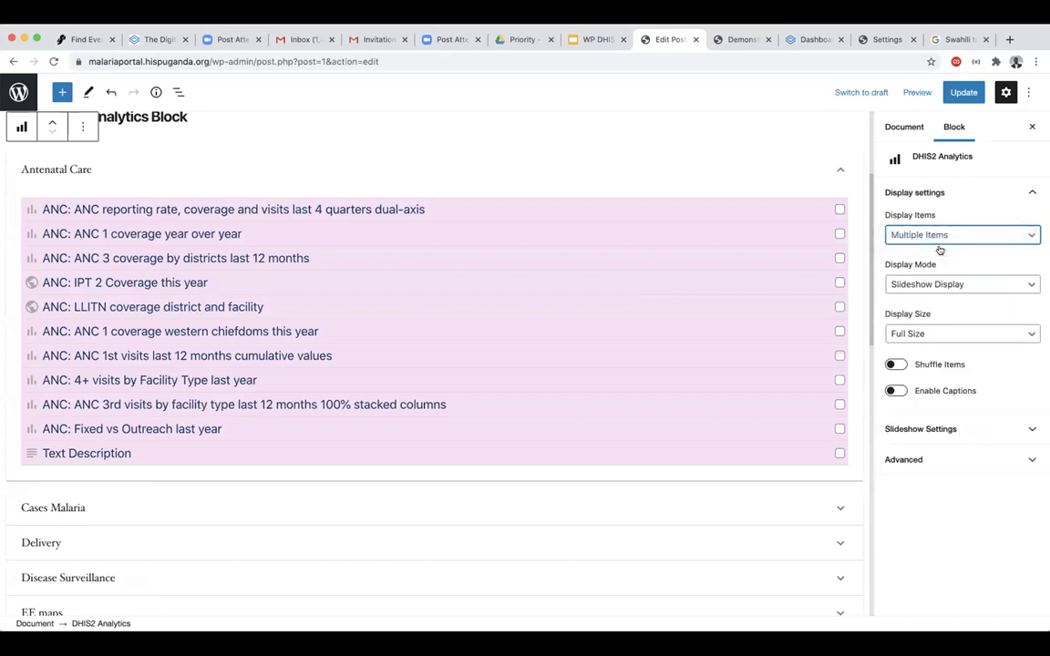
left_click(918, 284)
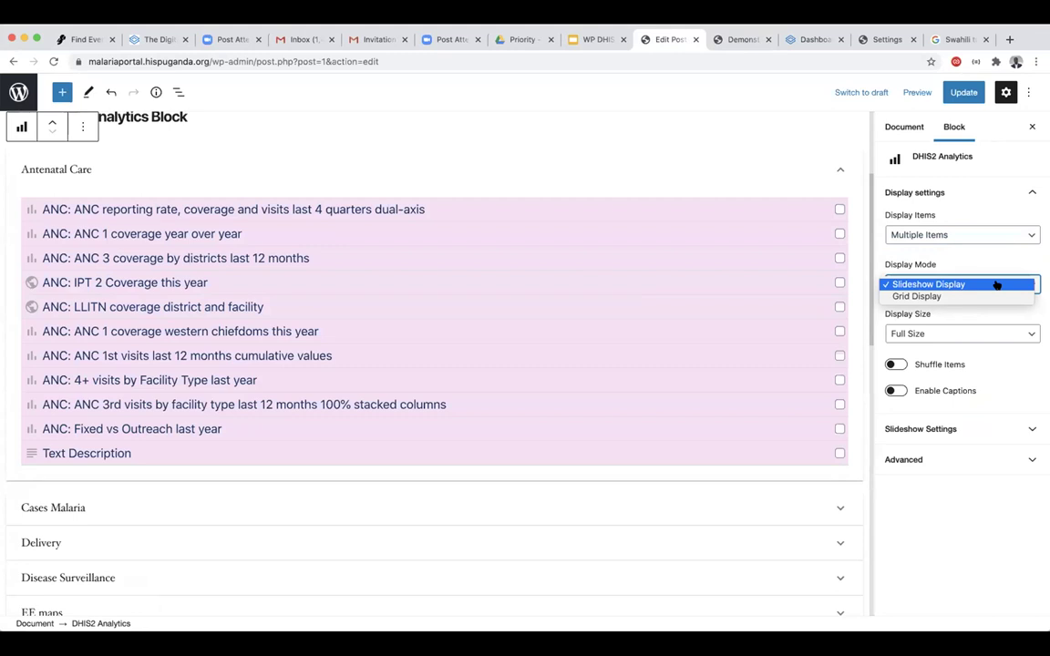
left_click(931, 284)
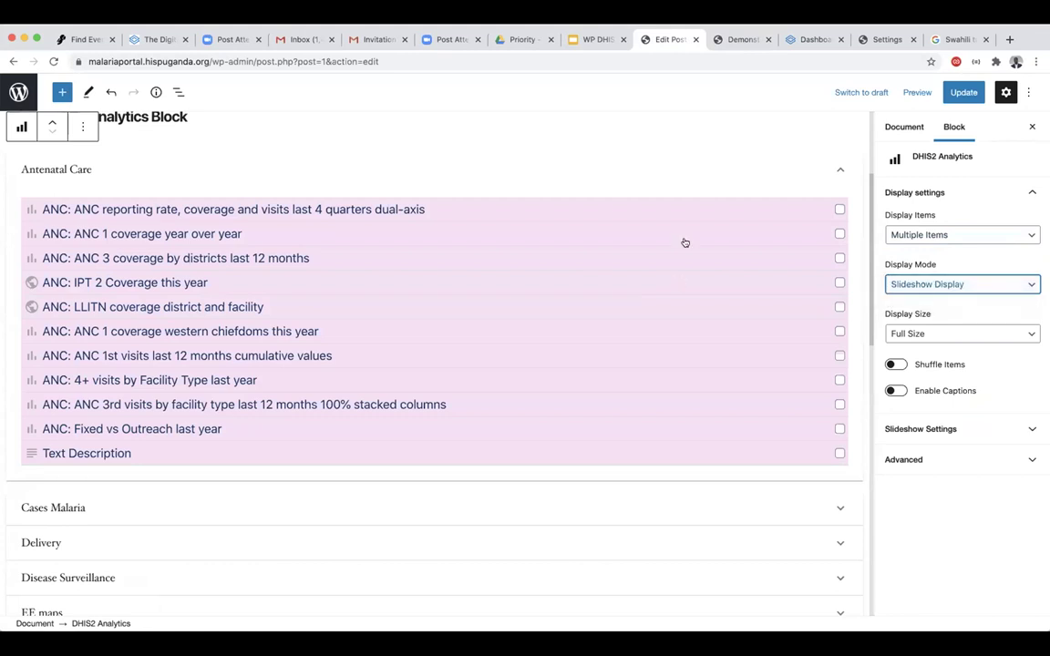
Tick every Antenatal Care item, from ANC reporting rate to Text Description.
left_click(840, 211)
left_click(839, 235)
left_click(840, 259)
left_click(840, 283)
left_click(840, 332)
left_click(839, 355)
left_click(840, 381)
left_click(840, 404)
left_click(840, 428)
left_click(840, 453)
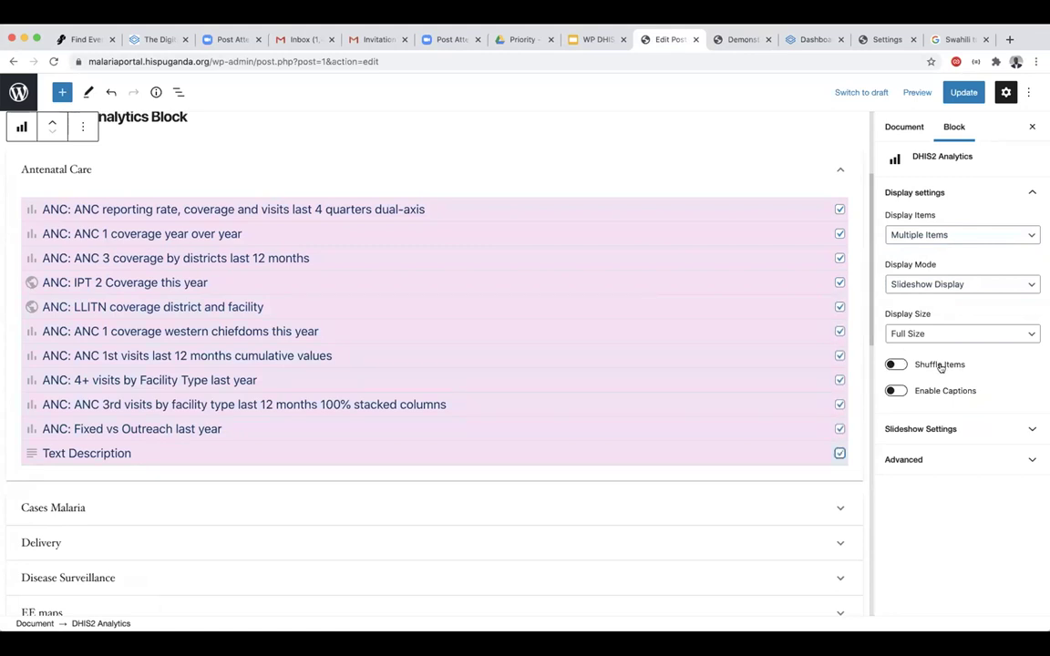
Enable Shuffle Items and captions, update the post, and reload the published post.
left_click(921, 366)
left_click(919, 393)
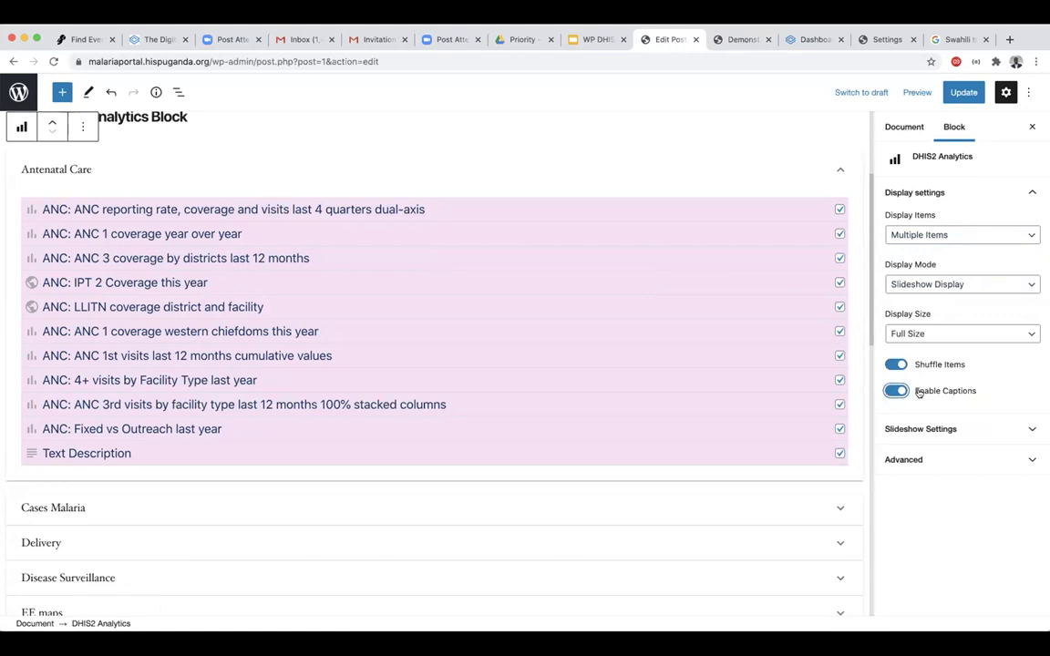
left_click(919, 393)
left_click(891, 392)
left_click(964, 92)
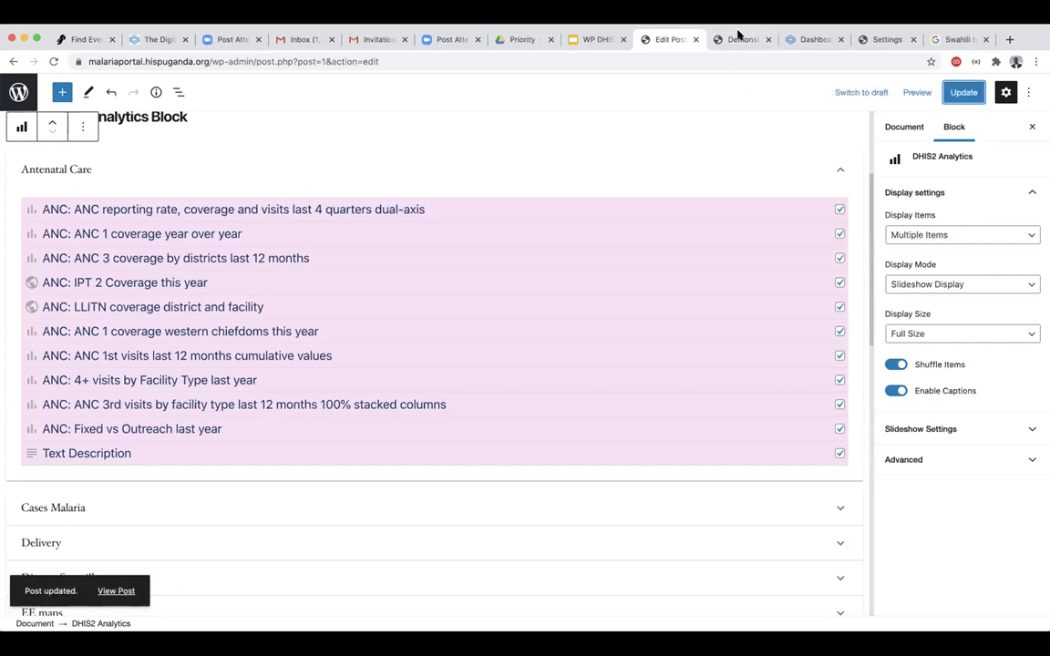
left_click(738, 36)
key("super+r")
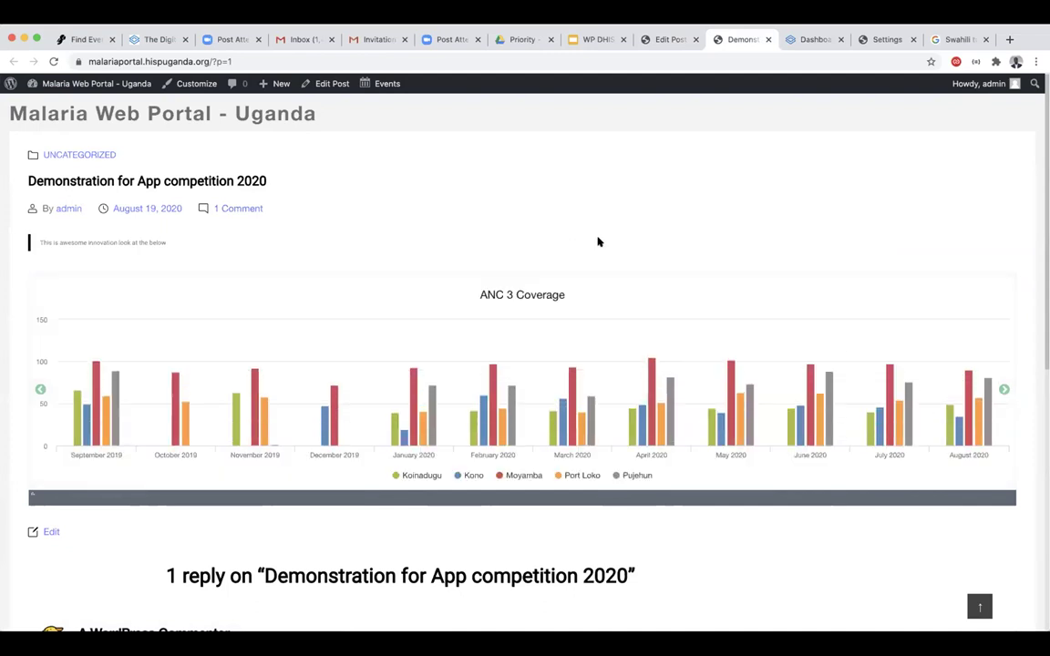
Advance the post's slideshow through six ANC items, then open the block's Display Size options in the editor.
left_click(1002, 392)
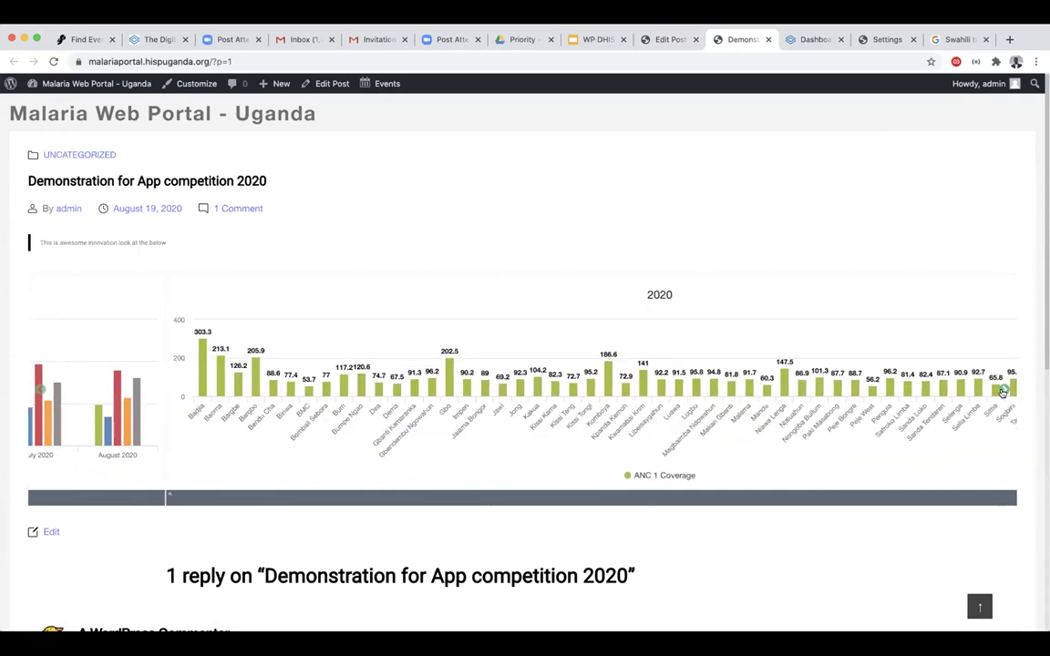
left_click(1003, 392)
left_click(1003, 392)
left_click(1003, 392)
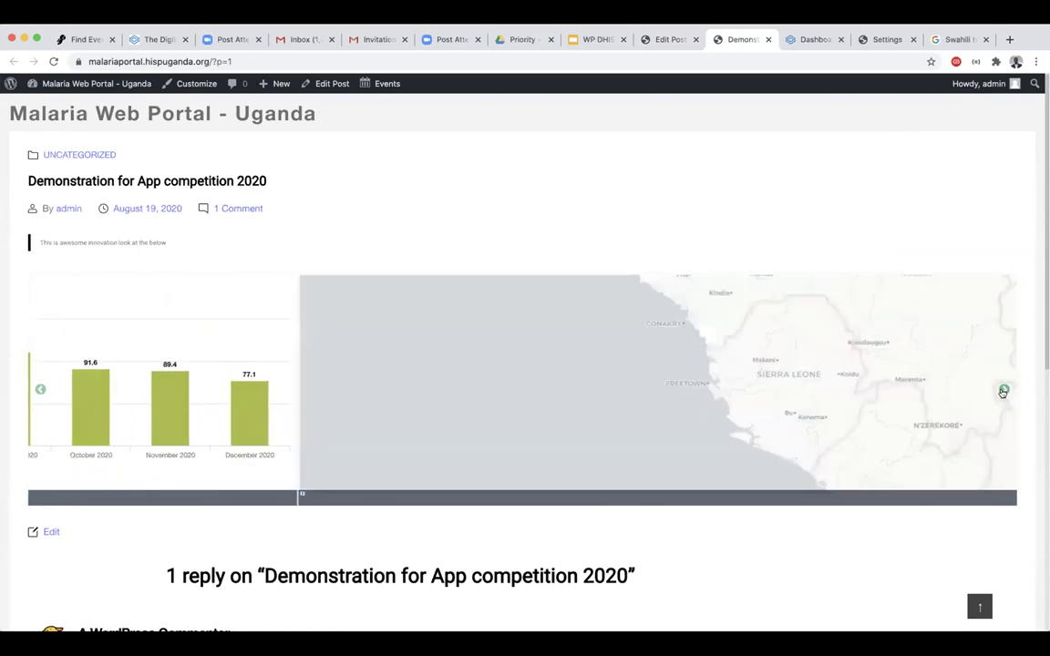
left_click(1003, 392)
left_click(1003, 392)
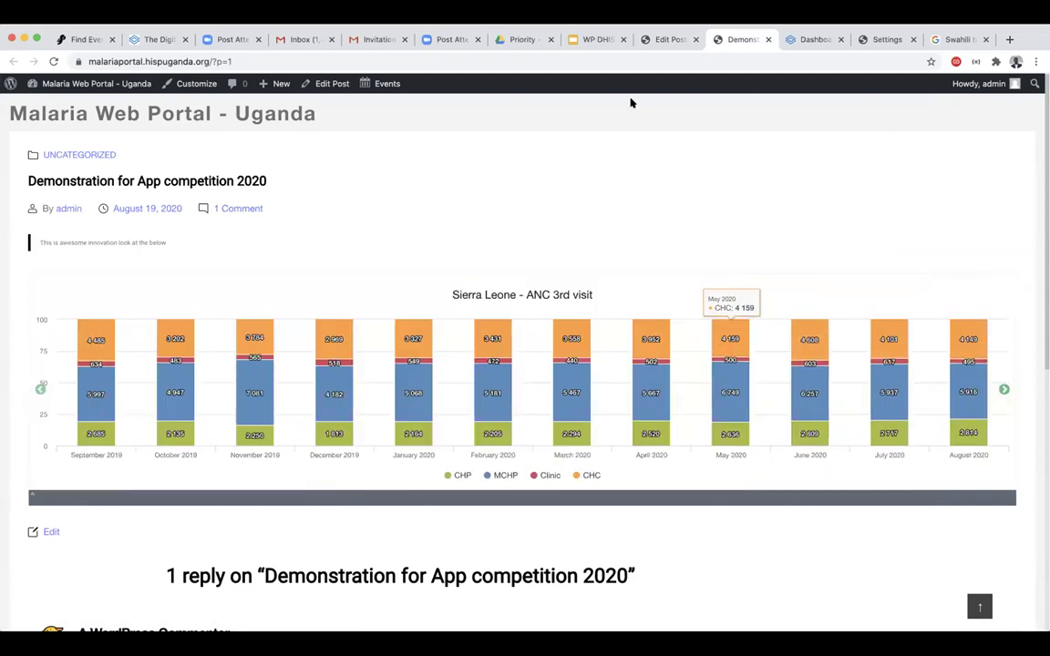
left_click(670, 39)
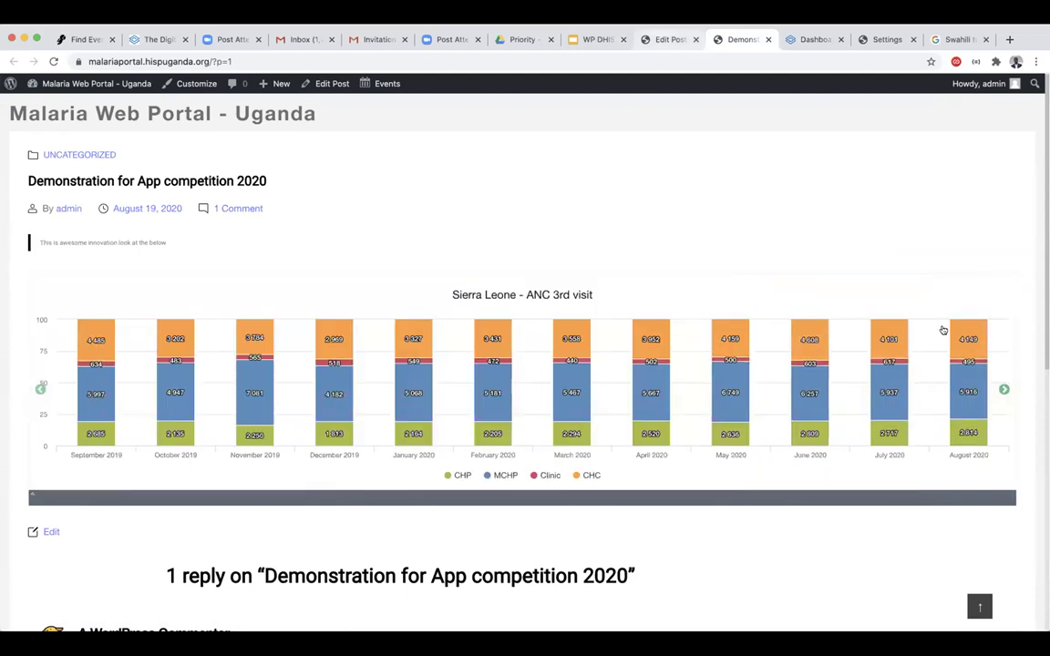
left_click(926, 335)
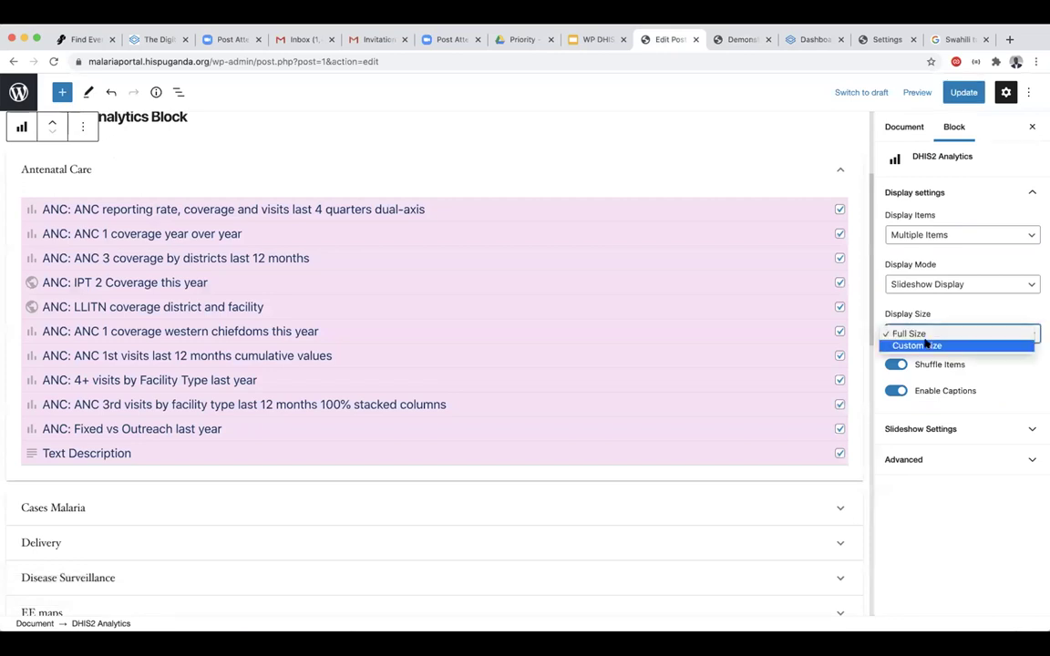
Set the slideshow Display Size to Custom with a 650px height and update the post.
key("Return")
left_click(914, 380)
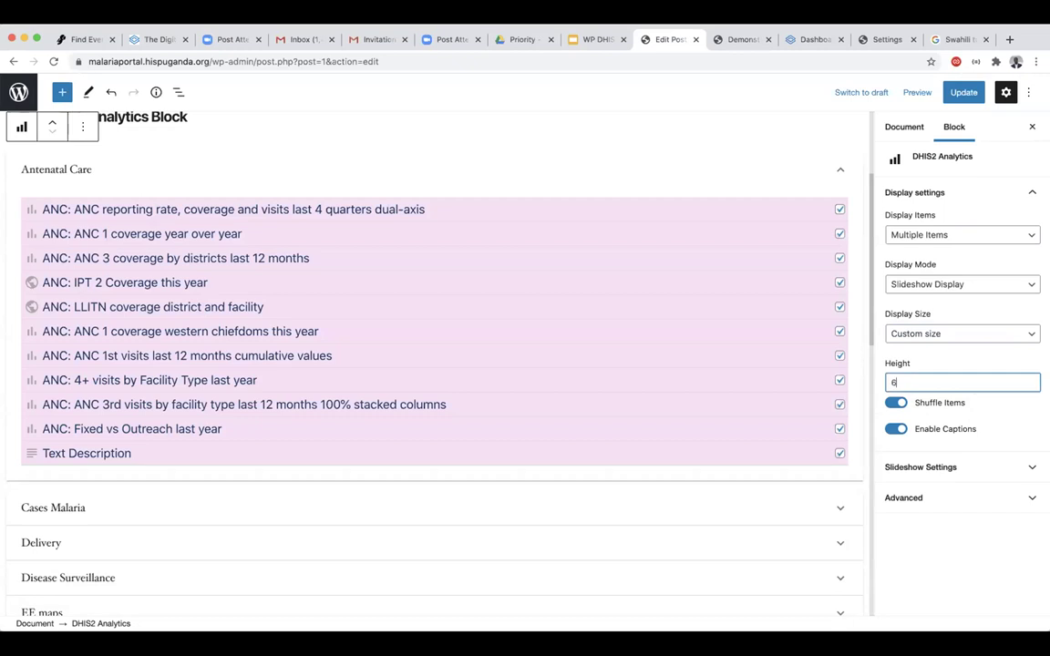
type("650px")
left_click(964, 92)
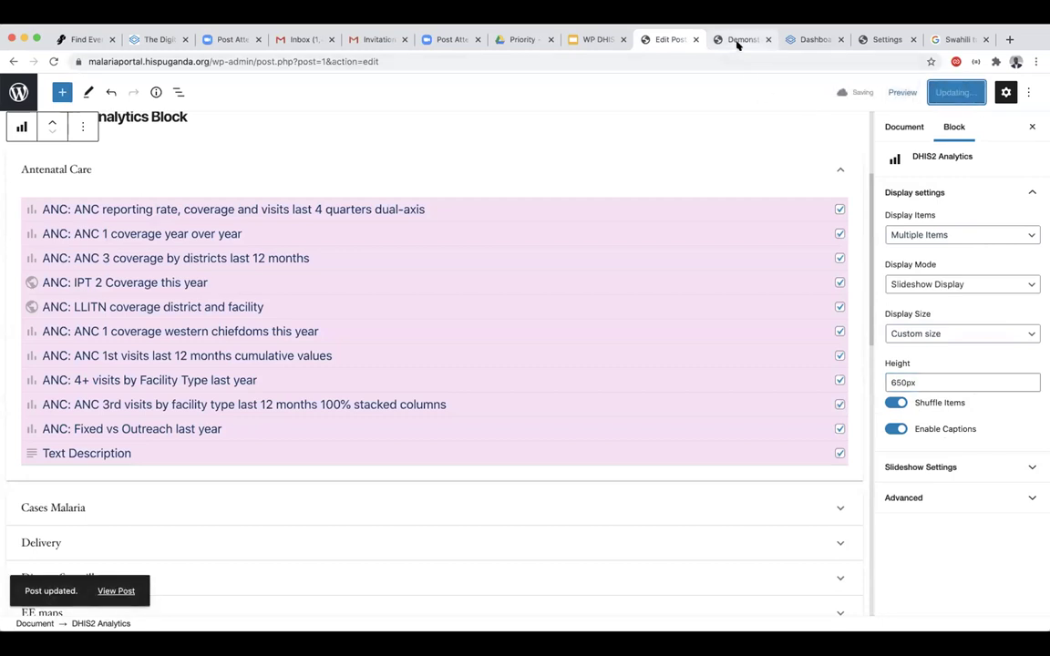
Reload the published post to check the taller charts, then go back to the editor.
key("ctrl+Tab")
left_click(52, 61)
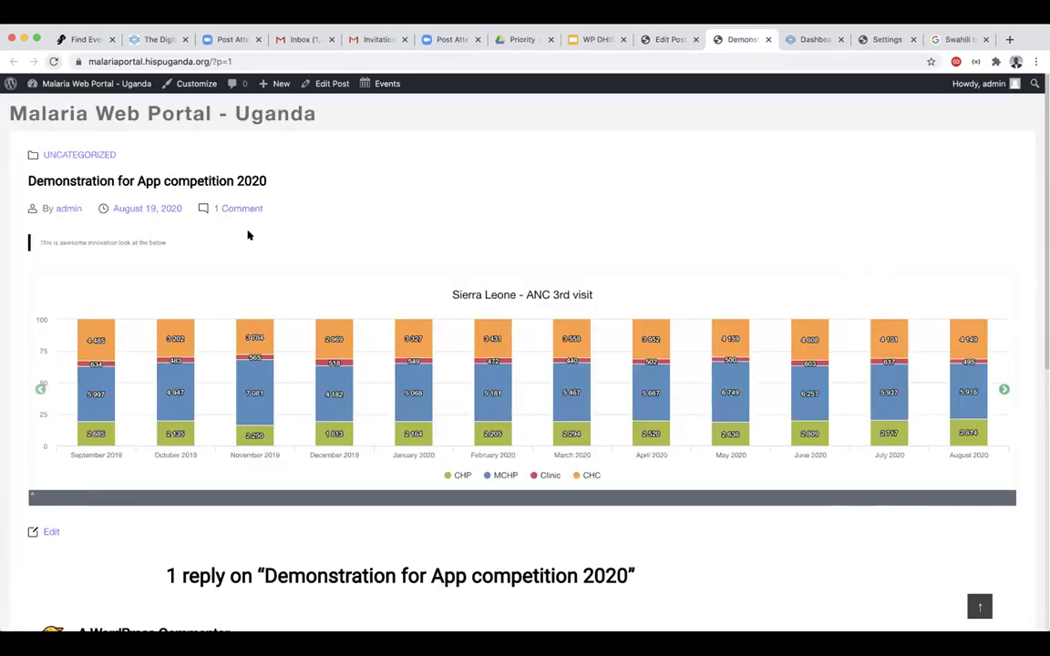
scroll(483, 277, "down", 2)
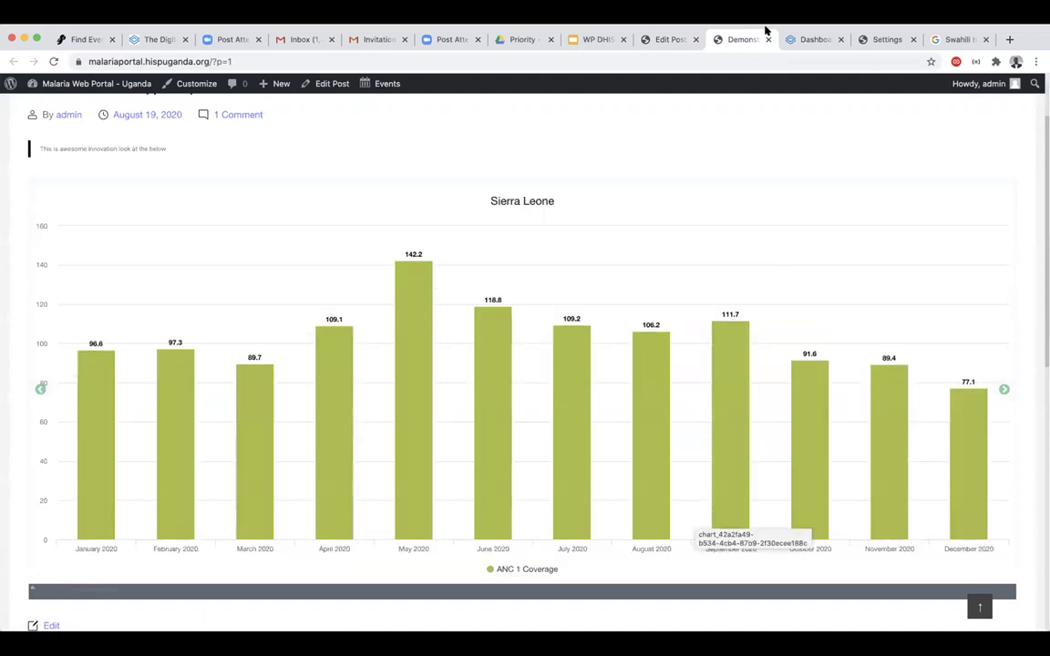
left_click(668, 40)
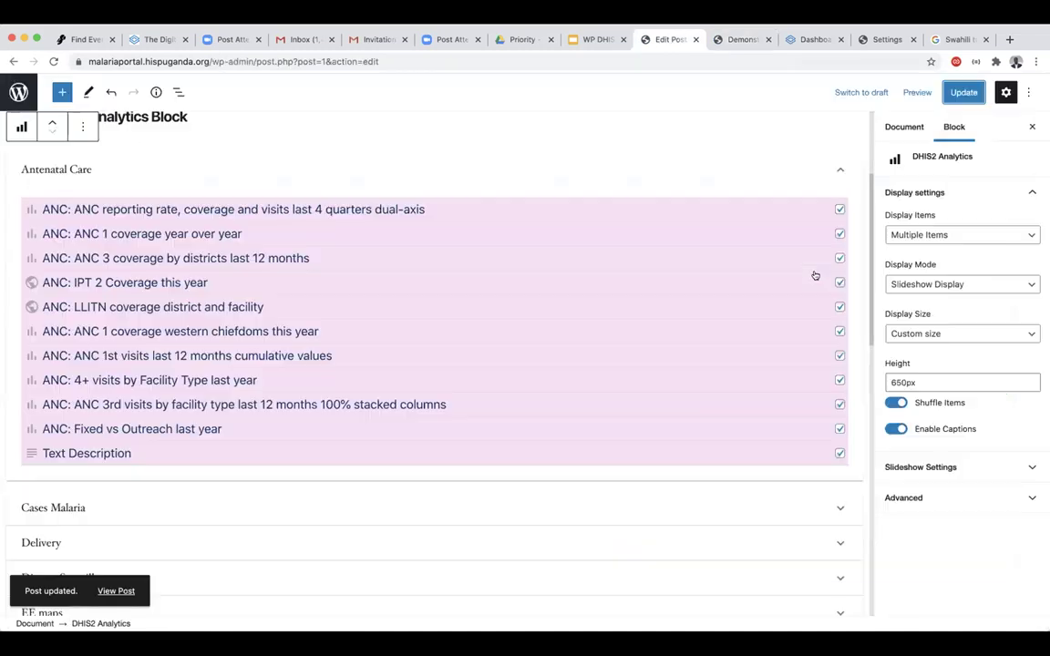
Set the ANC charts block to Grid Display, Full Size, with 4 items per row.
left_click(959, 286)
left_click(944, 296)
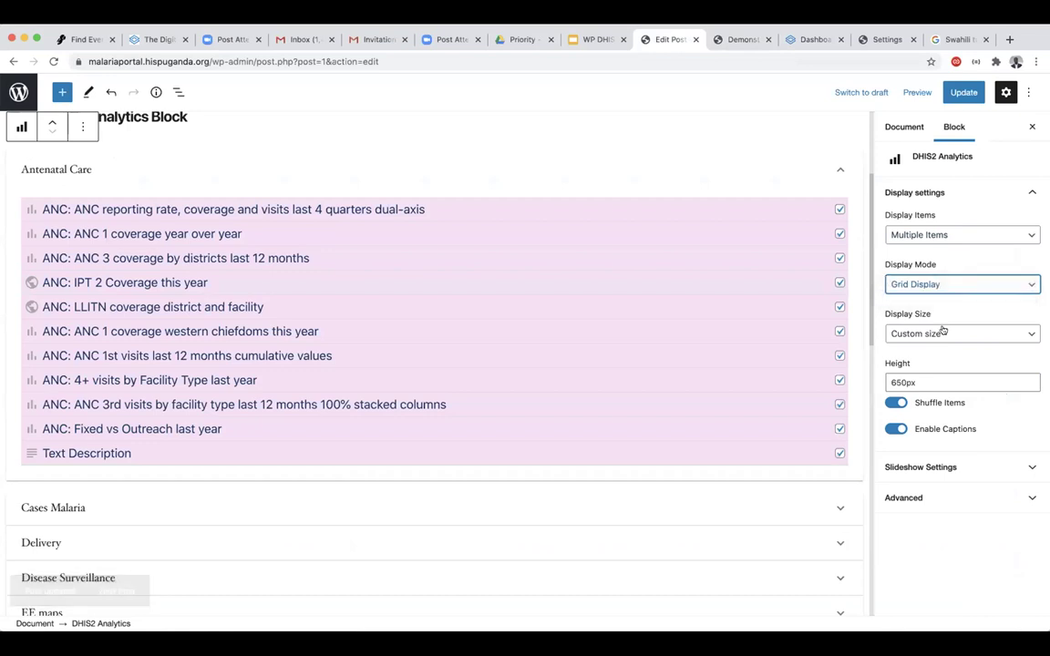
left_click(944, 333)
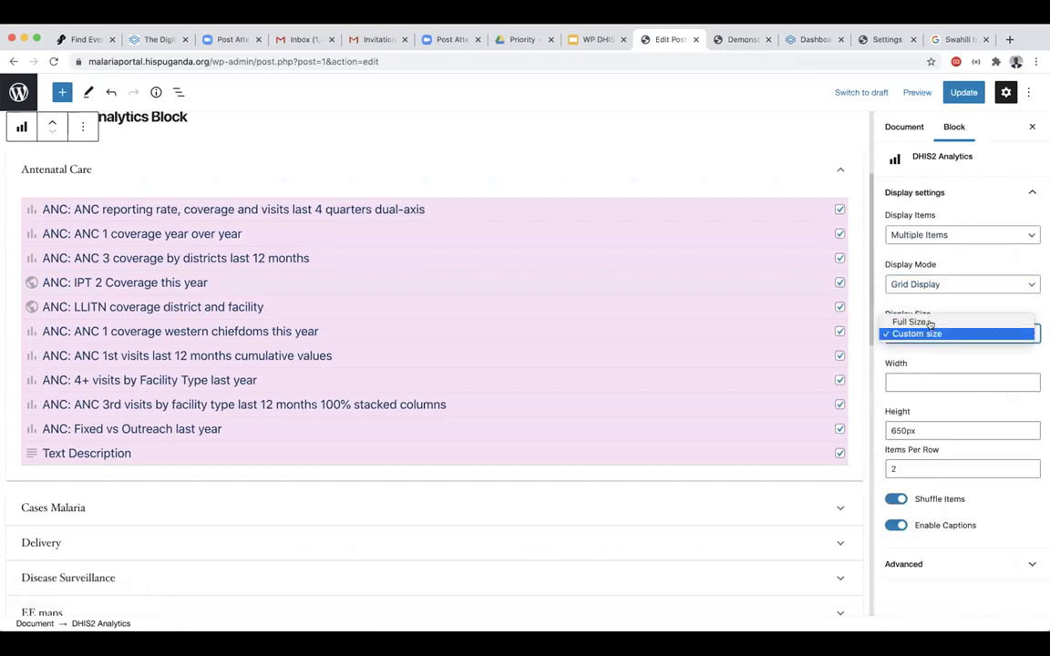
left_click(931, 325)
left_click(911, 382)
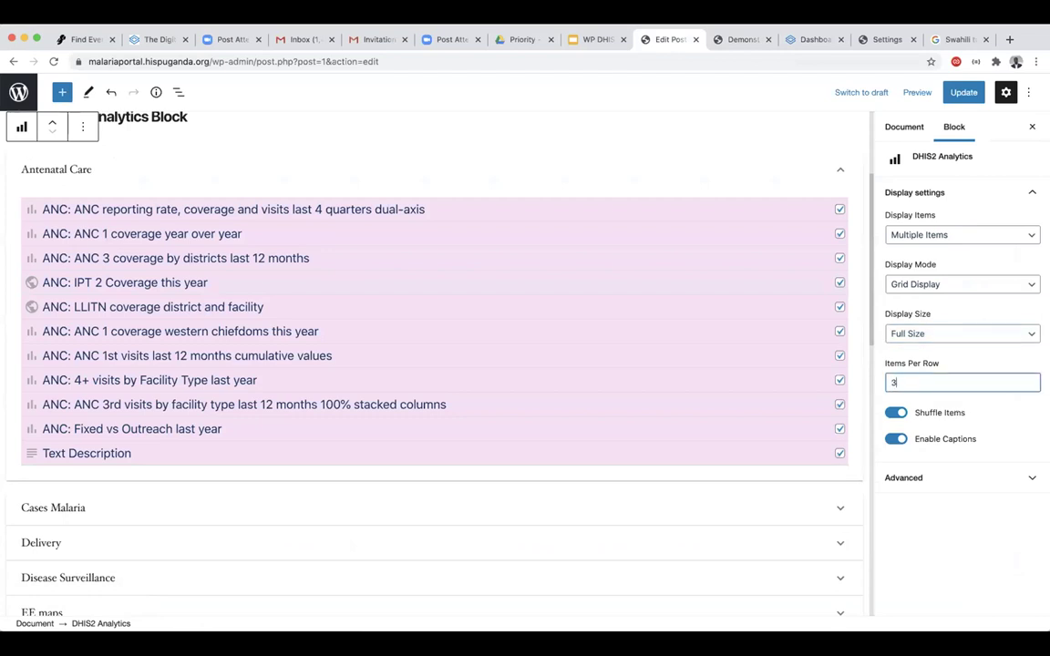
Turn off chart captions, keeping shuffle on, then save and switch to the published post.
left_click(897, 414)
left_click(897, 414)
left_click(897, 441)
left_click(897, 441)
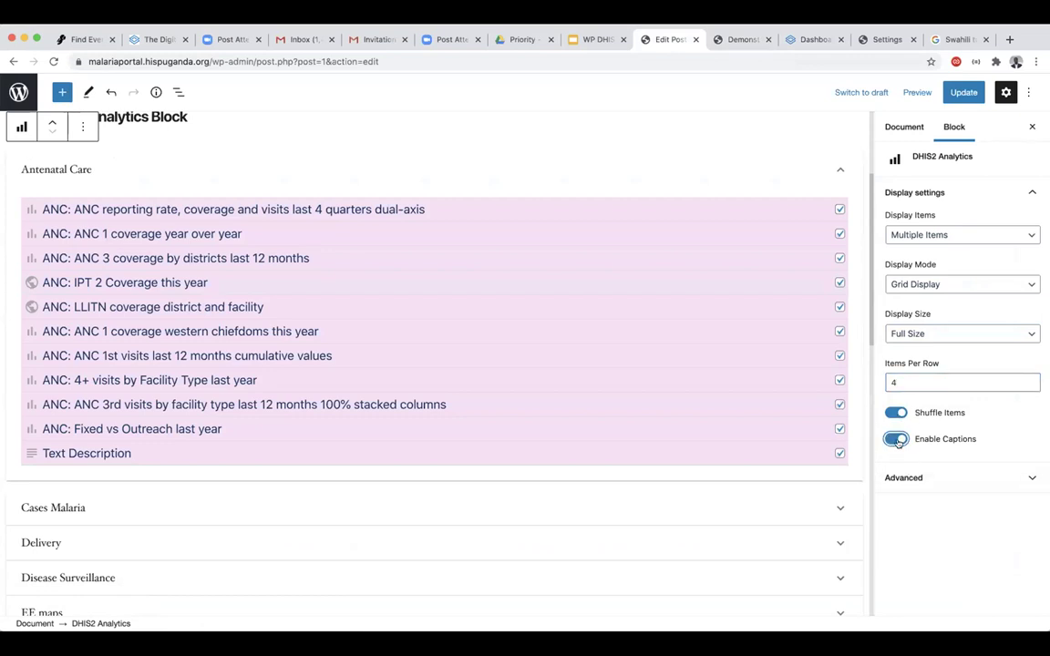
left_click(886, 440)
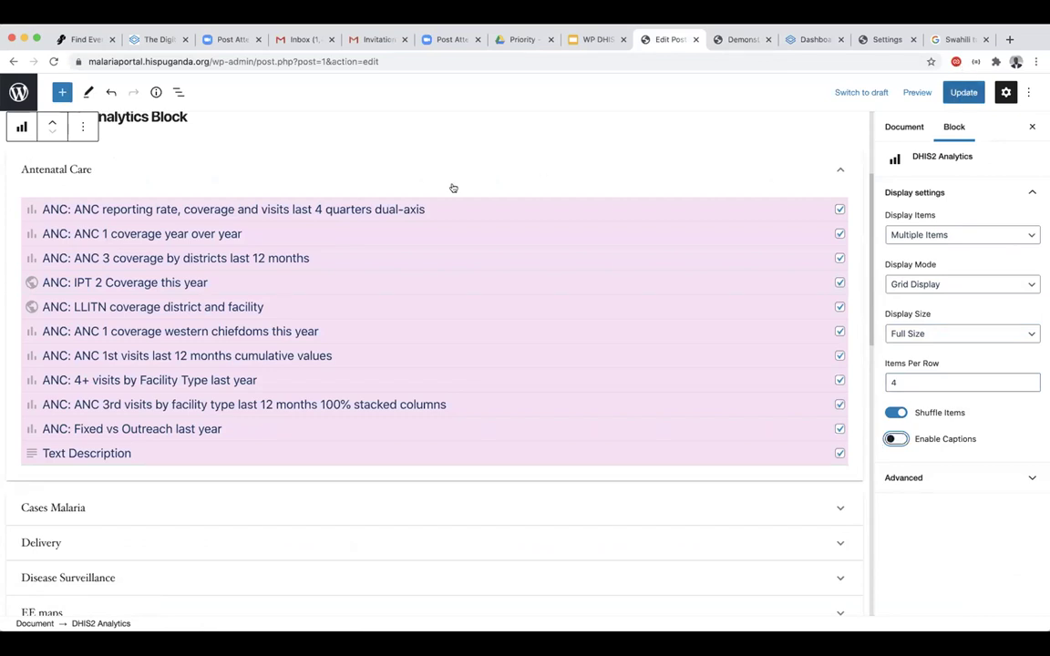
key("super+s")
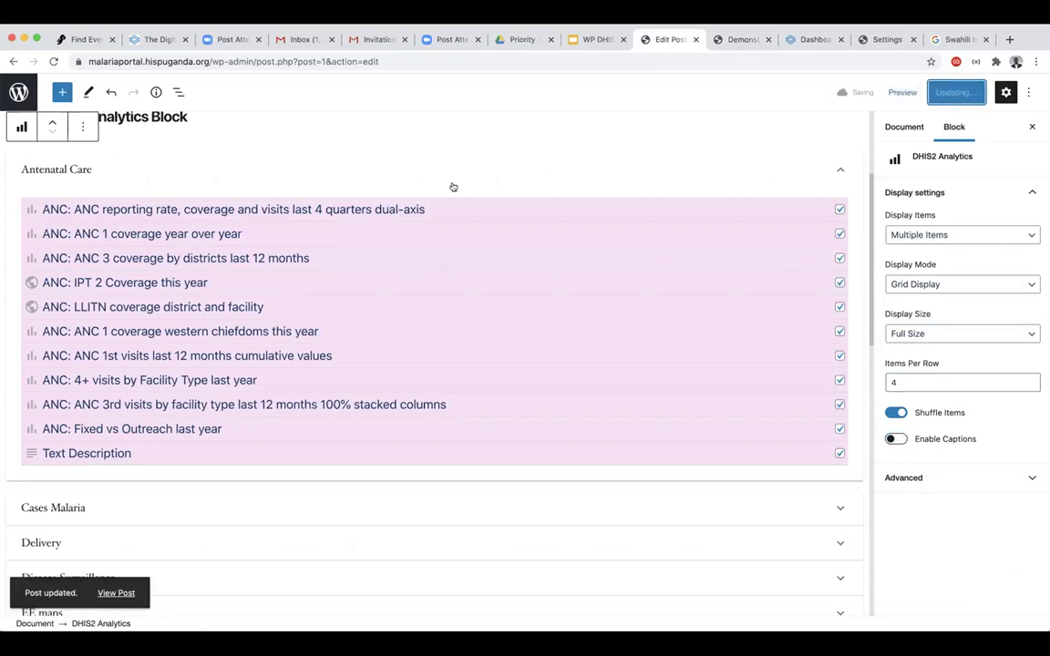
left_click(735, 41)
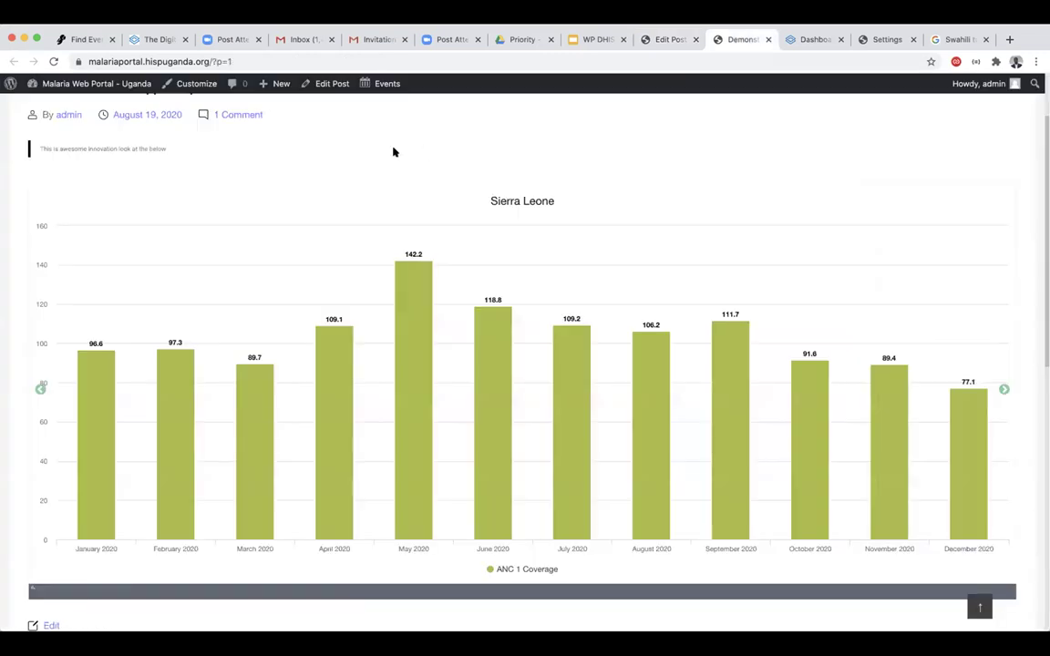
Reload the live post, scroll through the four-per-row ANC chart grid, and return to the editor.
left_click(53, 62)
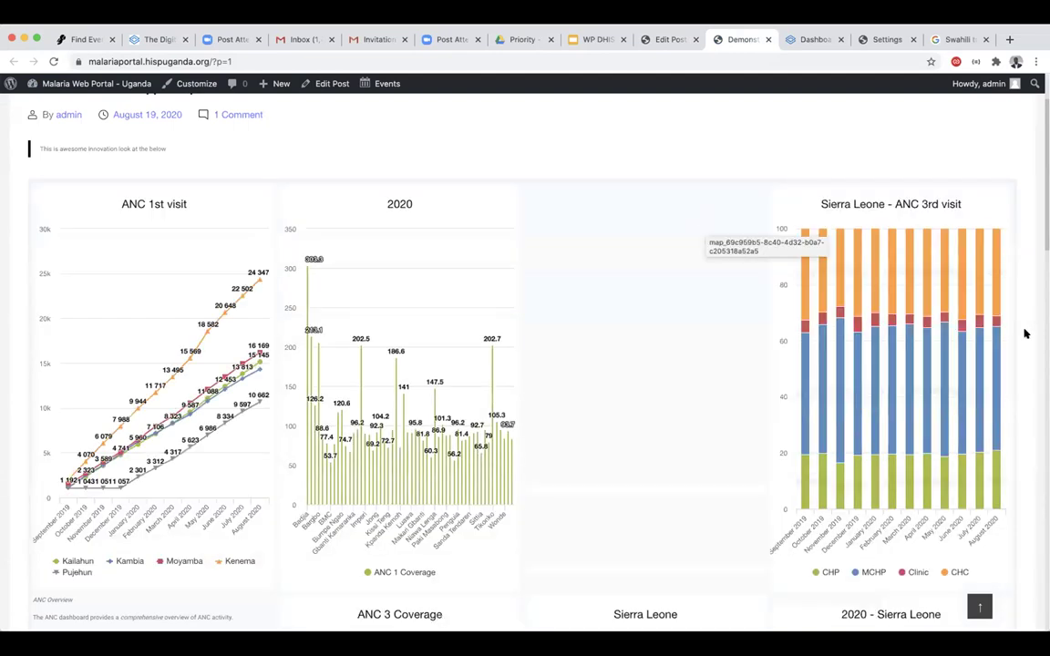
scroll(1025, 334, "down", 10)
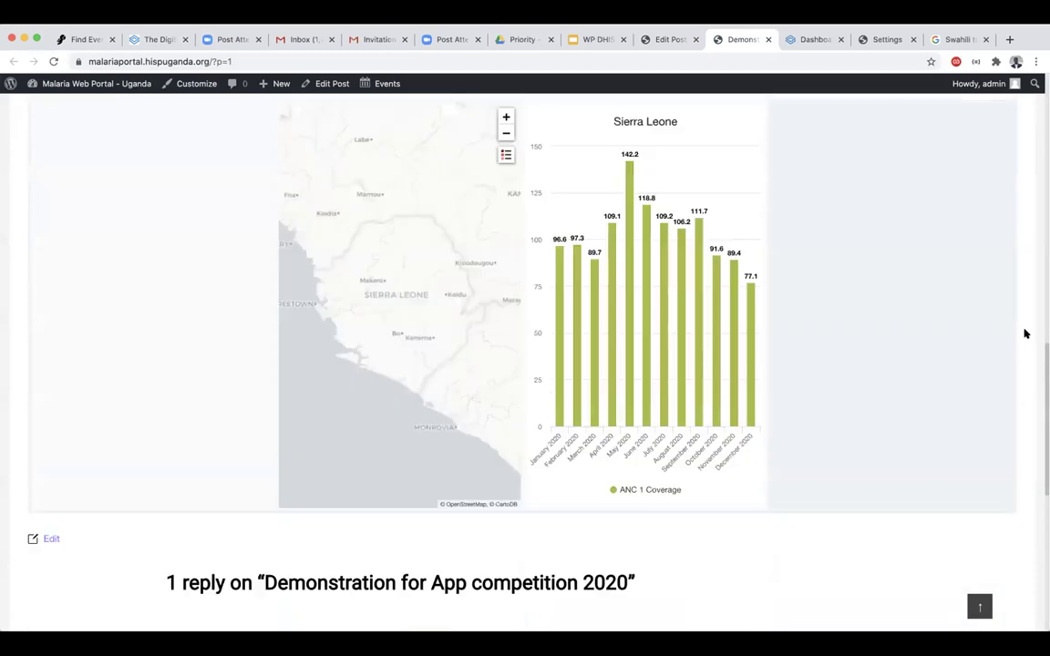
scroll(1024, 334, "down", 1)
scroll(1025, 334, "up", 3)
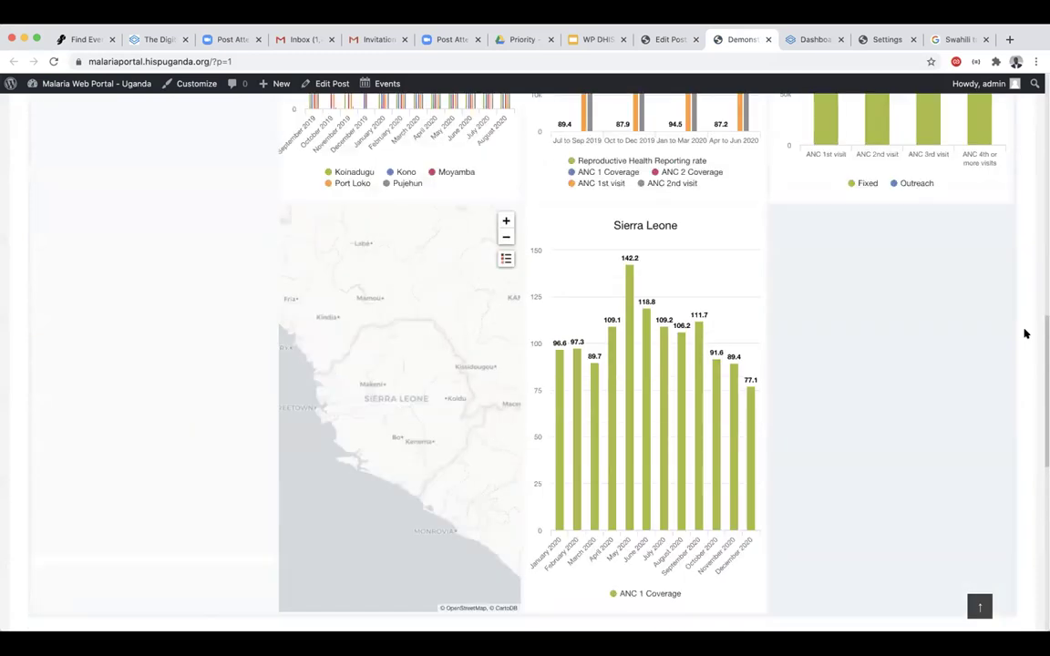
scroll(1025, 334, "up", 4)
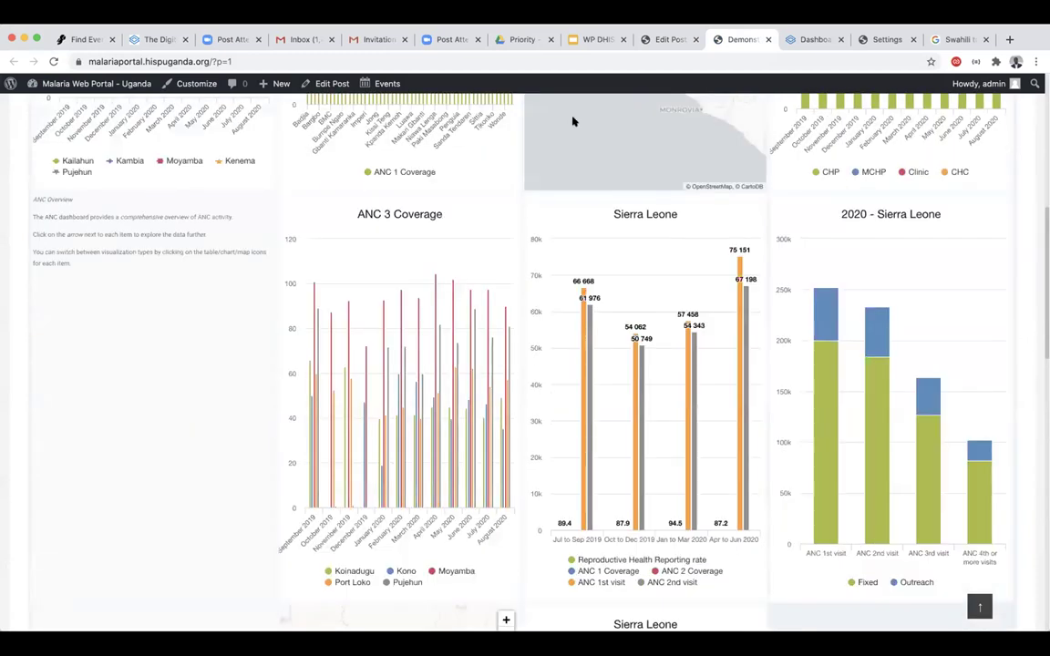
scroll(620, 91, "up", 3)
scroll(717, 218, "up", 3)
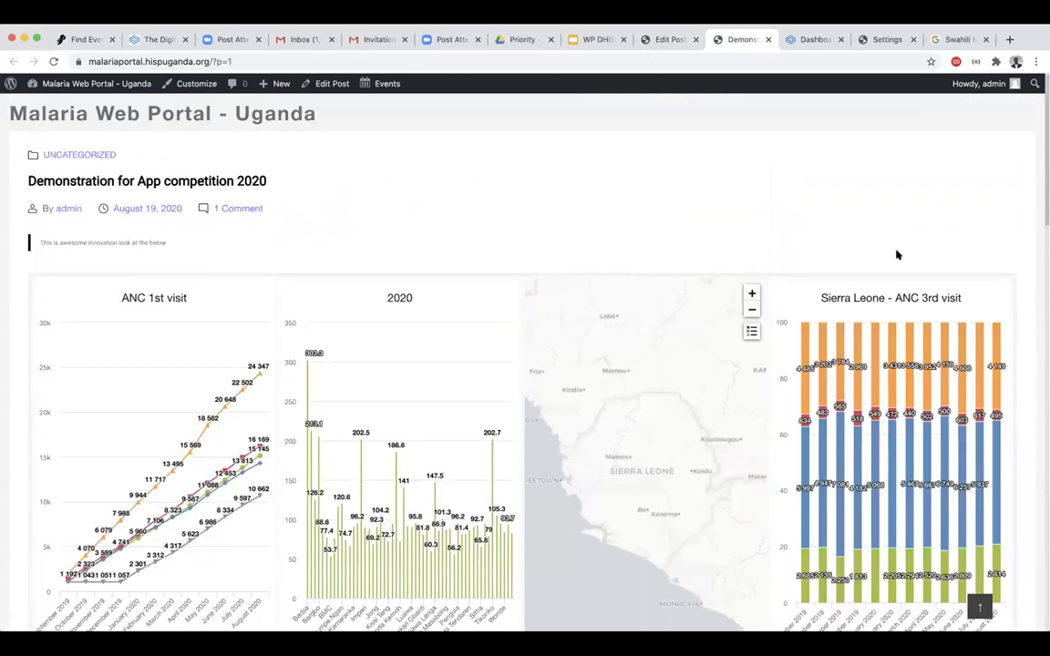
key("ctrl+shift+Tab")
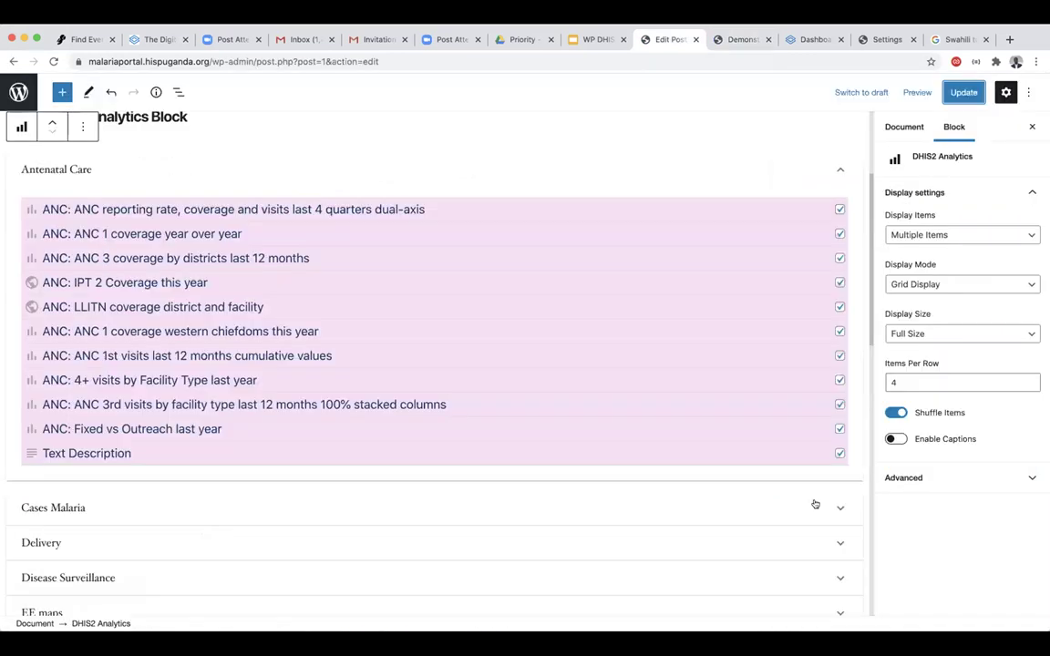
Insert a Paragraph block below the charts reading 'This was just a demo demo demo'.
scroll(815, 504, "down", 2)
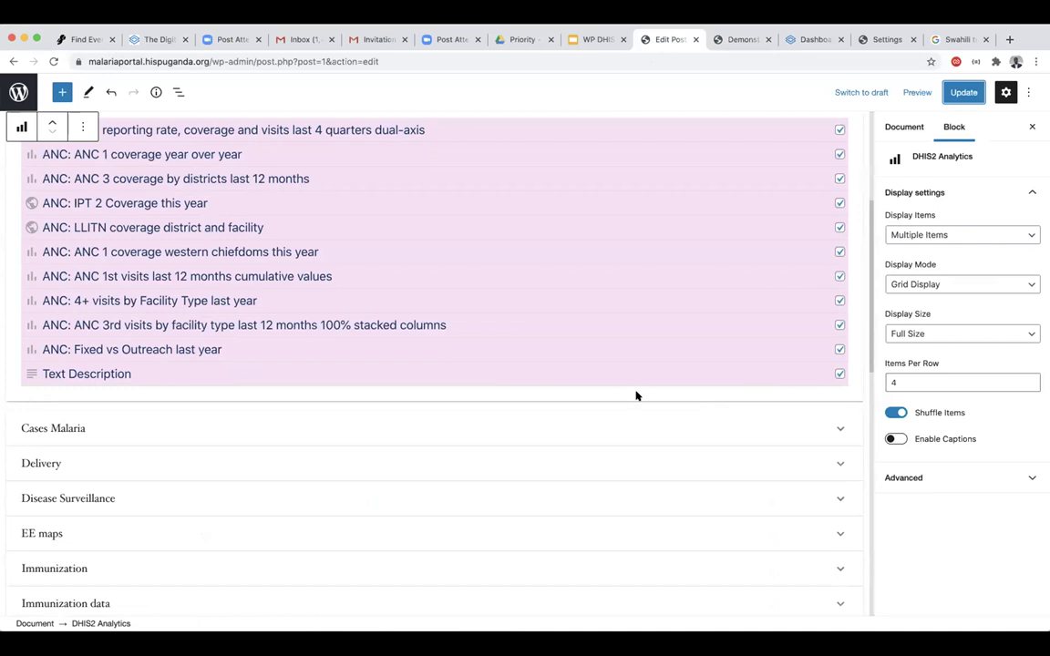
scroll(637, 395, "down", 5)
left_click(512, 361)
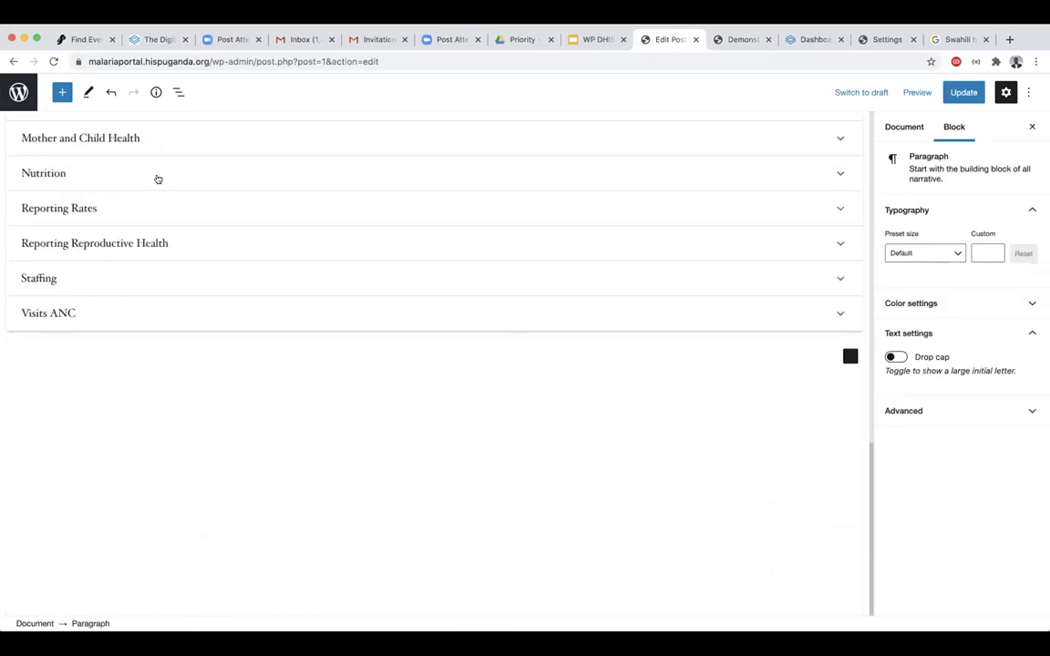
left_click(62, 92)
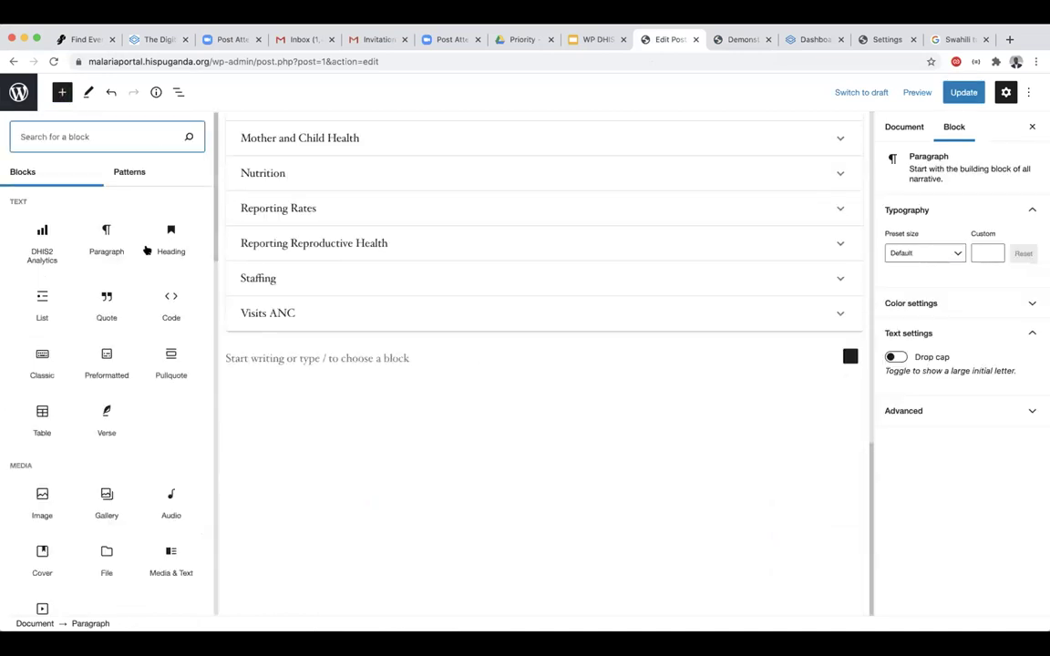
left_click(107, 239)
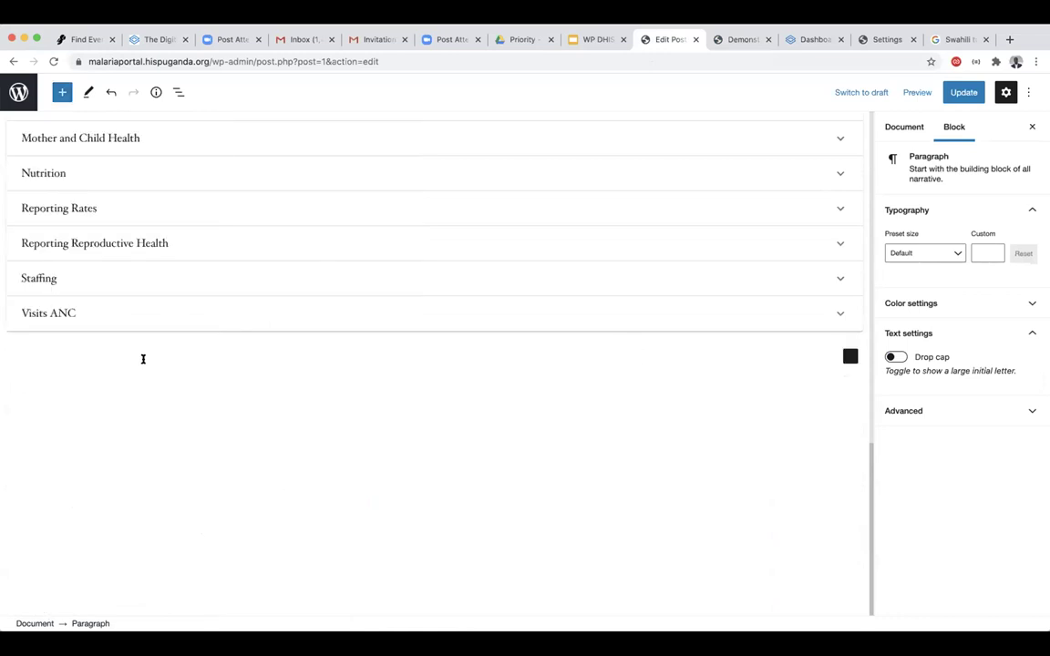
type("Thi")
type("s is was")
type("s was")
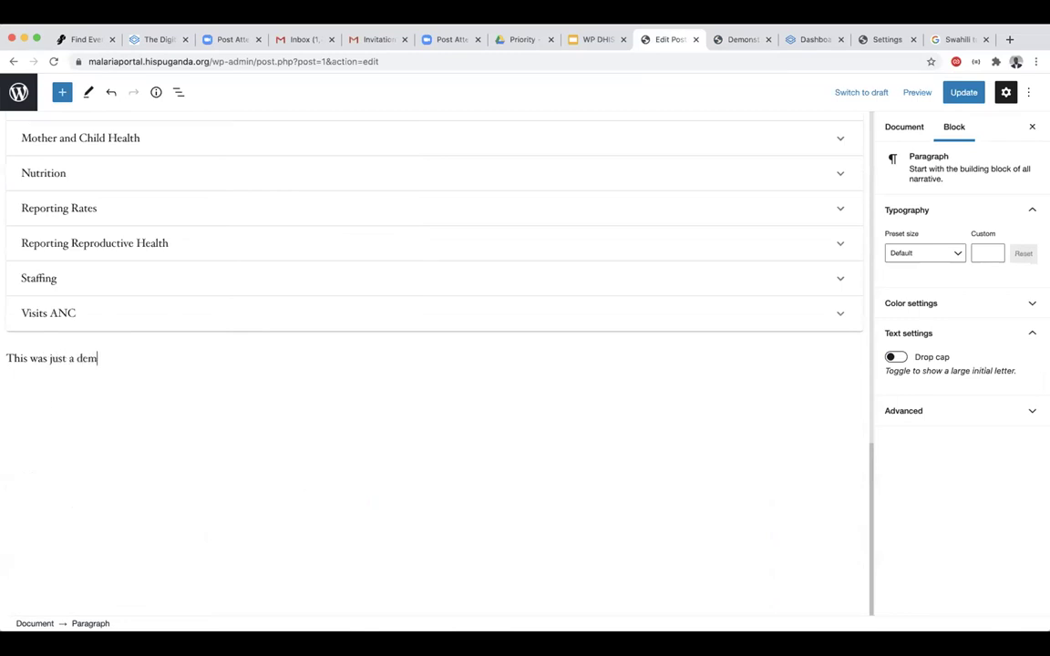
type("just a demo demo demo")
Finish the closing paragraph and start a new empty block beneath it.
left_click(184, 360)
left_click(183, 356)
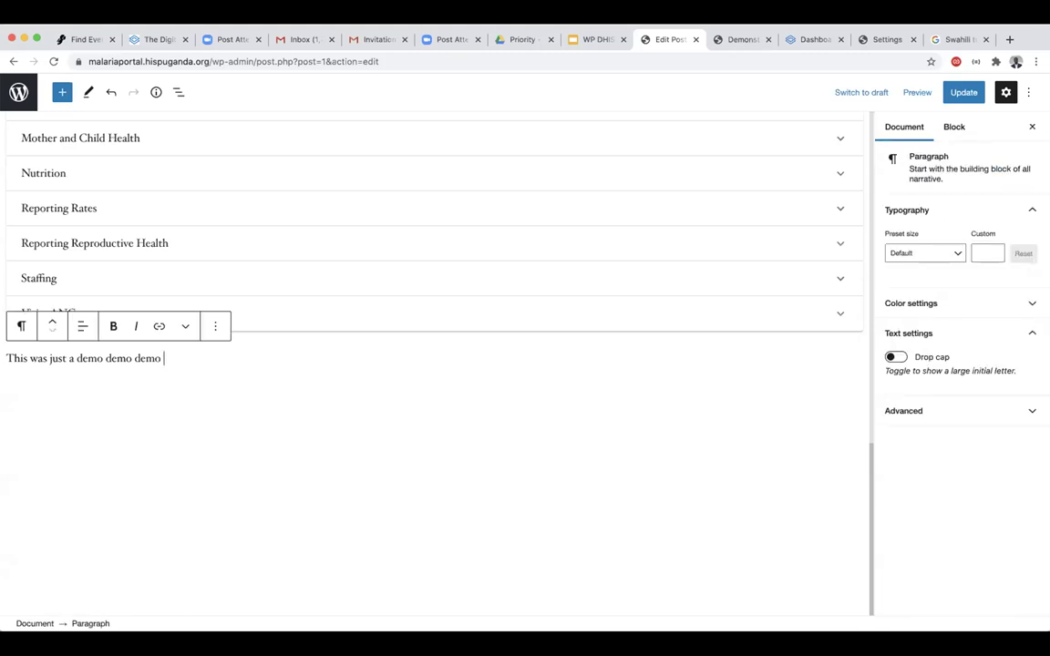
key("Return")
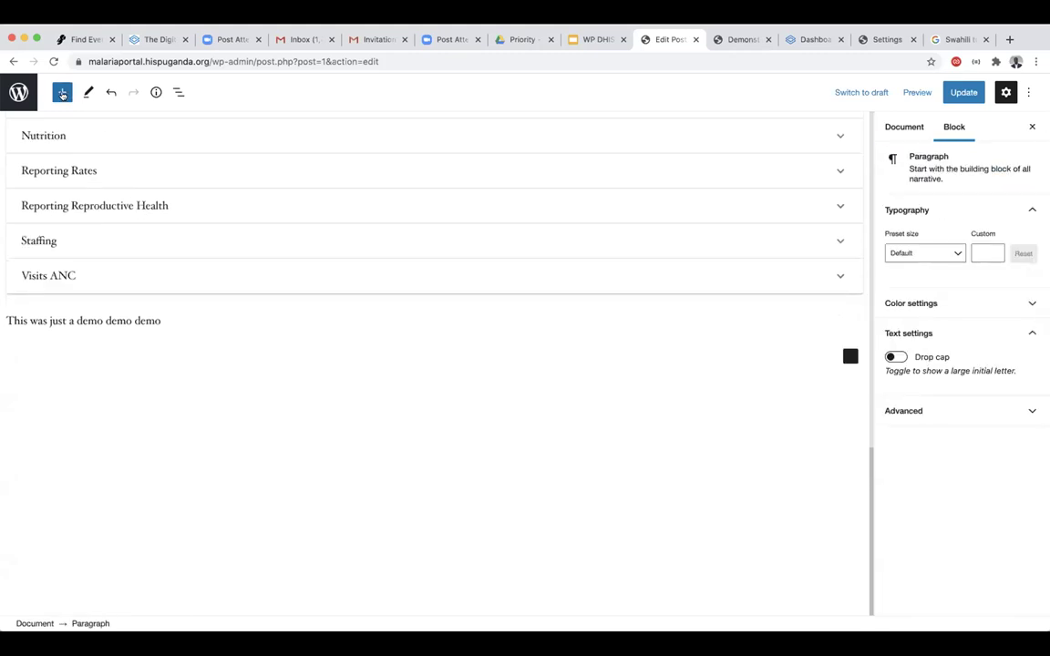
left_click(62, 92)
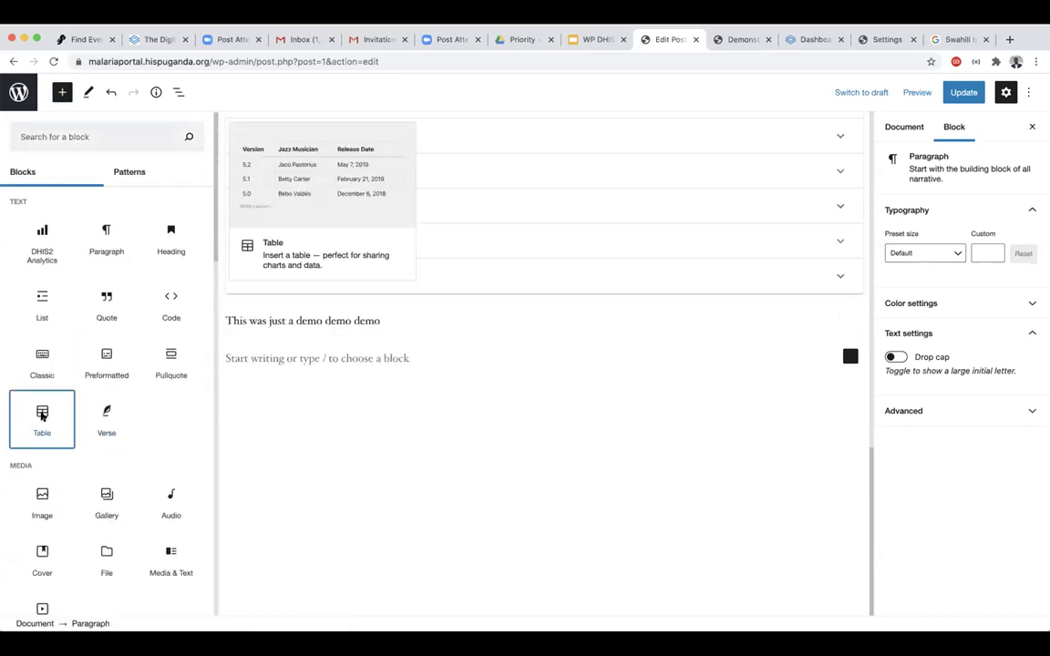
Create an empty Table block with 3 columns and 1 row.
left_click(42, 414)
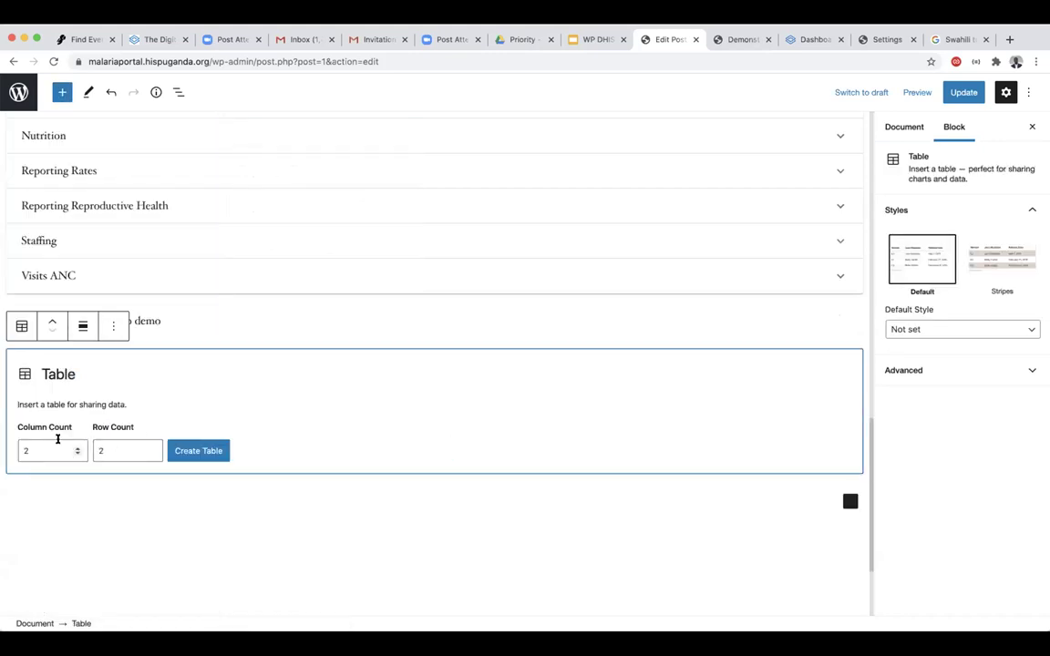
left_click(153, 454)
left_click(77, 448)
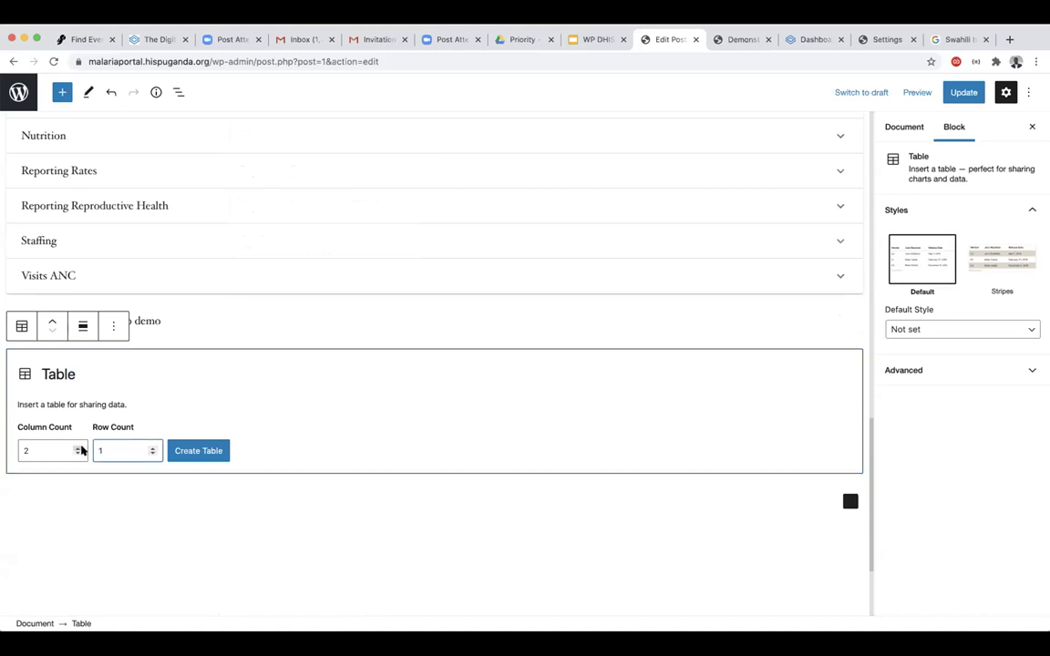
left_click(182, 451)
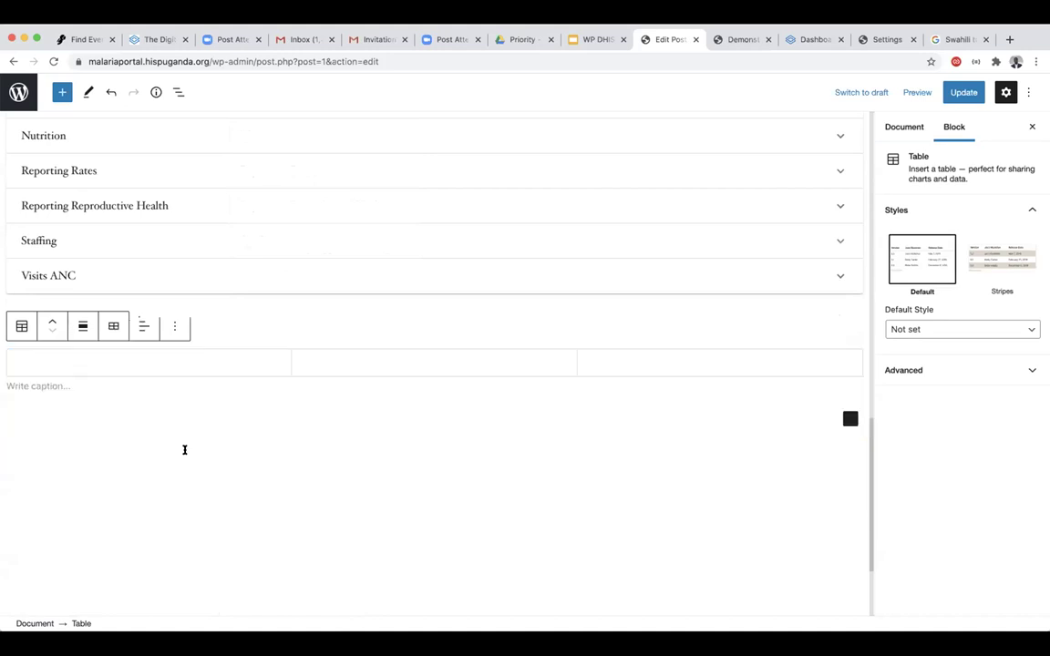
Add another DHIS2 Analytics block after the table.
left_click(123, 361)
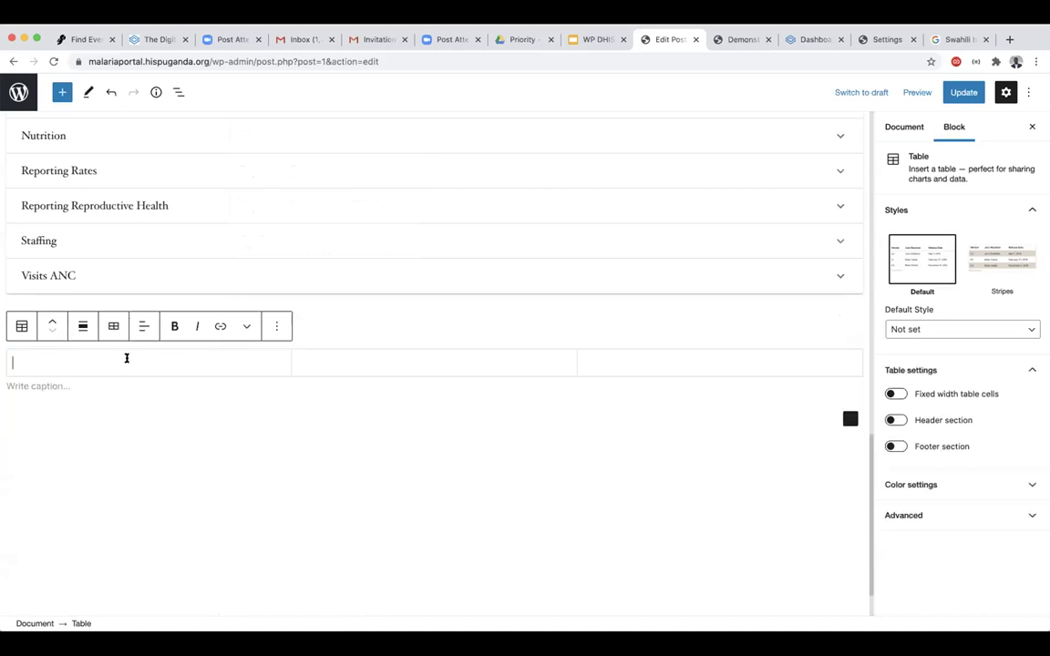
left_click(62, 92)
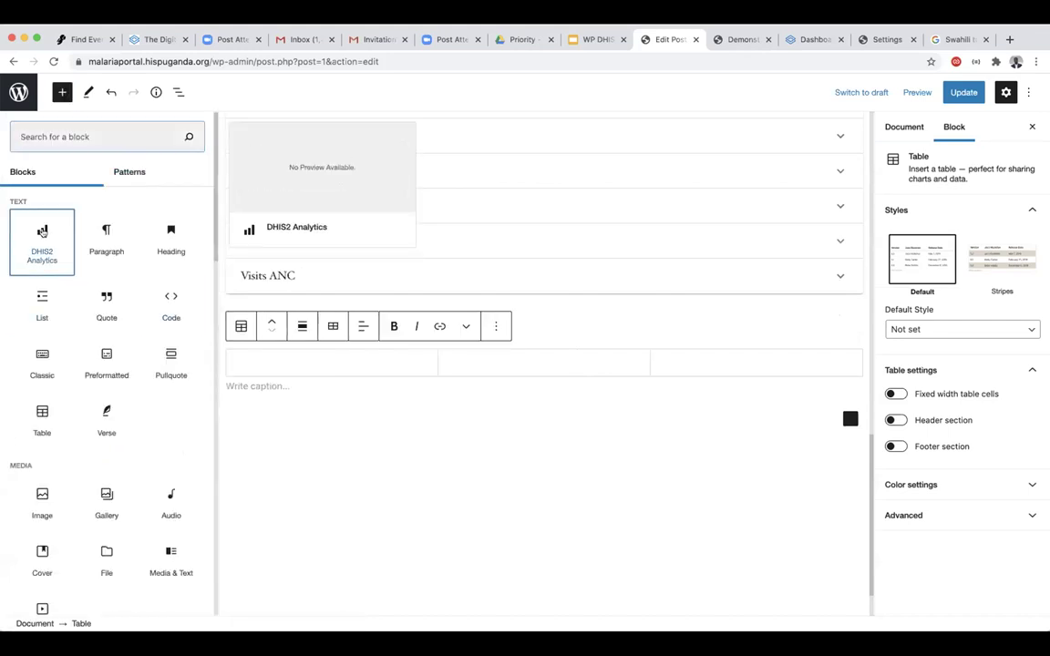
left_click(42, 248)
Set the new block to Single Item 'ANC: ANC 1st visits last 12 months cumulative values' and update the post.
scroll(150, 405, "down", 3)
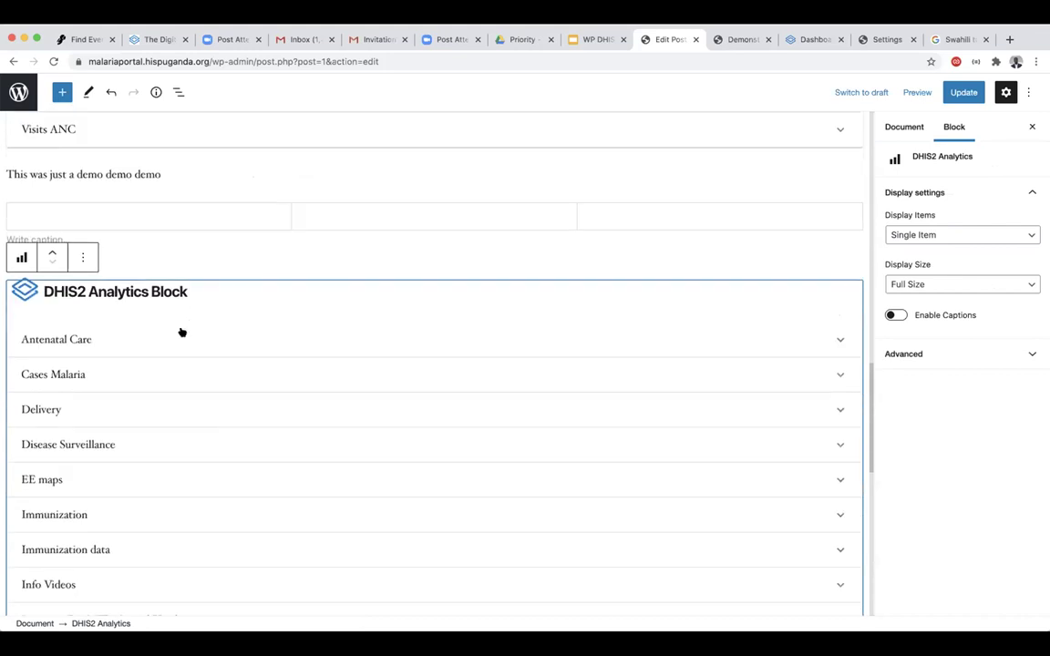
left_click(194, 340)
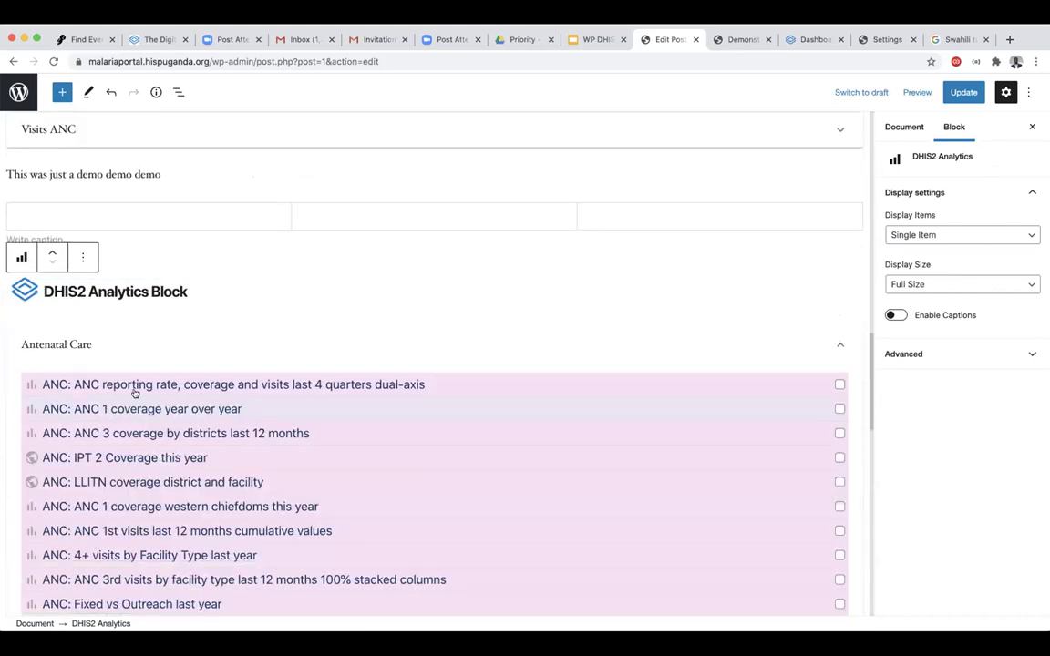
scroll(46, 251, "down", 3)
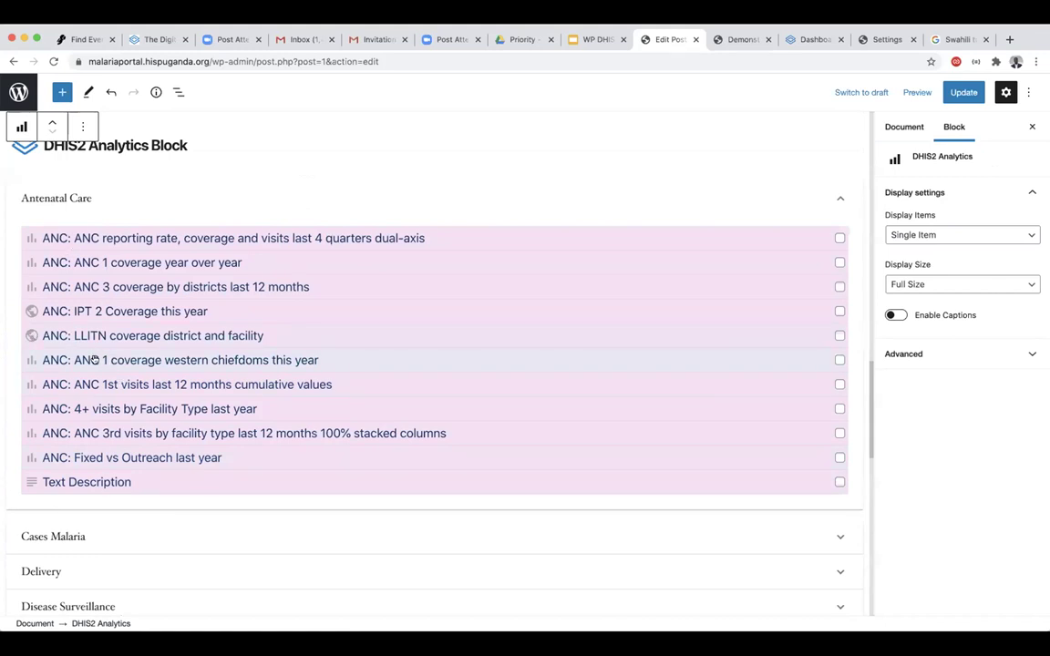
scroll(463, 396, "down", 2)
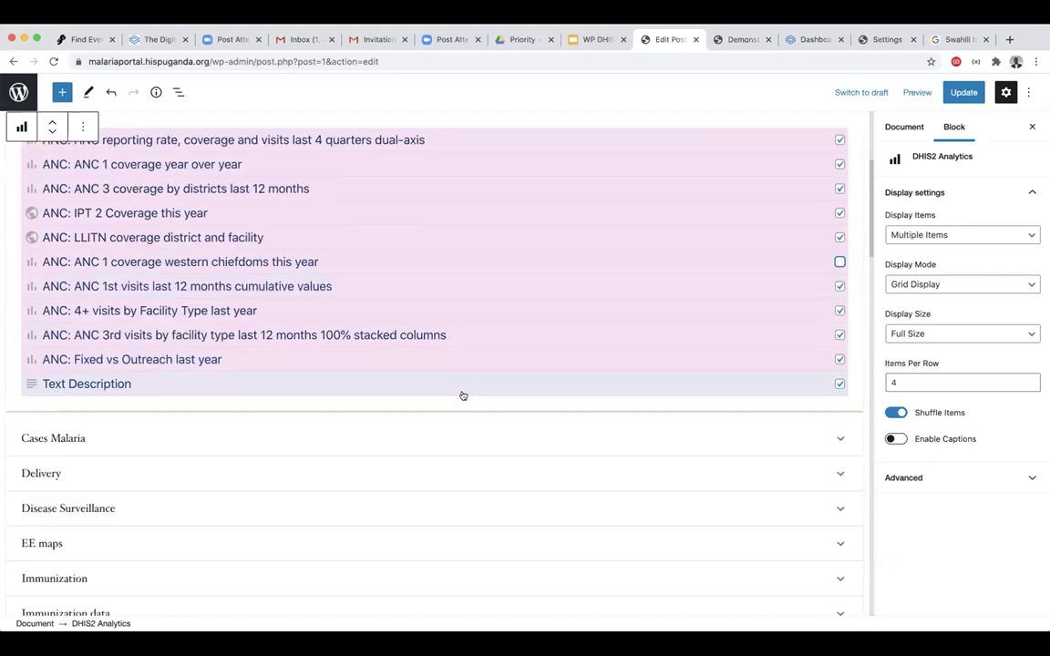
scroll(463, 396, "up", 4)
left_click(907, 235)
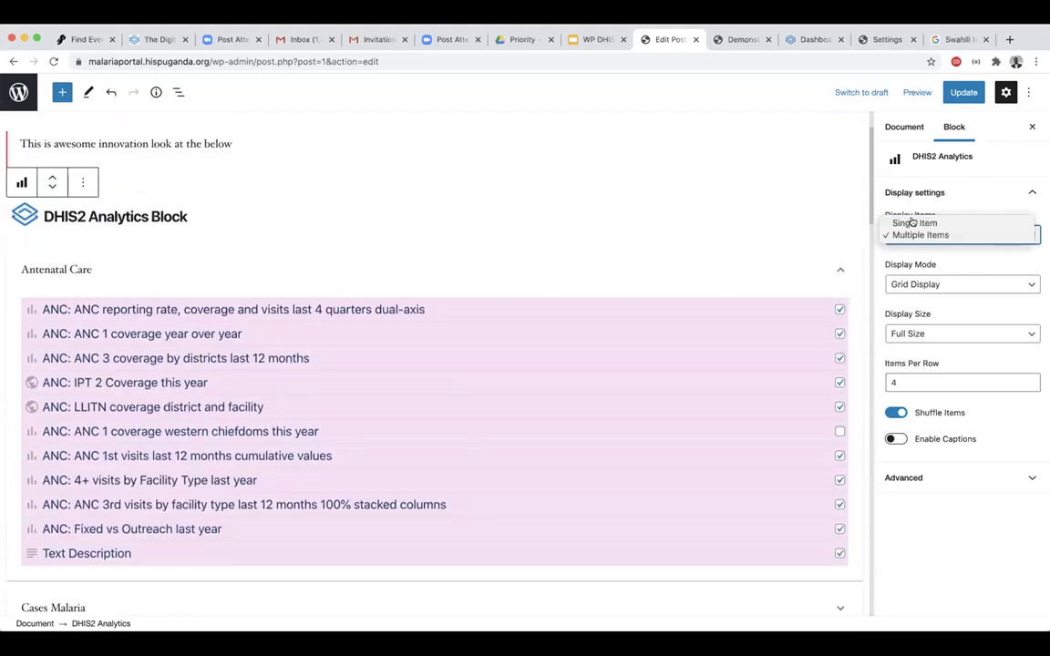
left_click(911, 223)
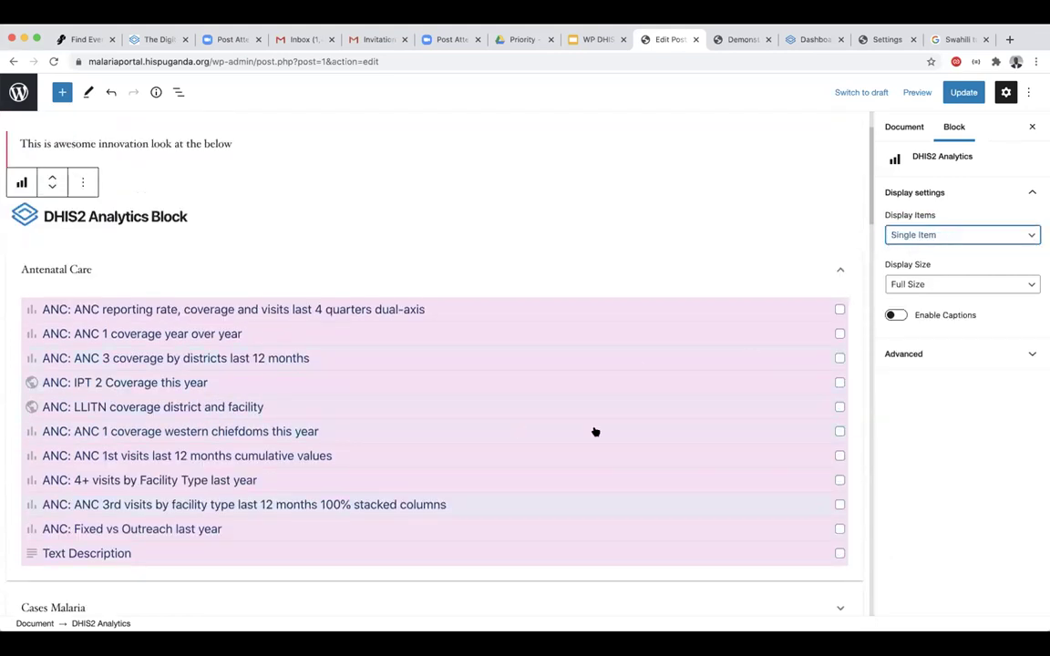
left_click(838, 456)
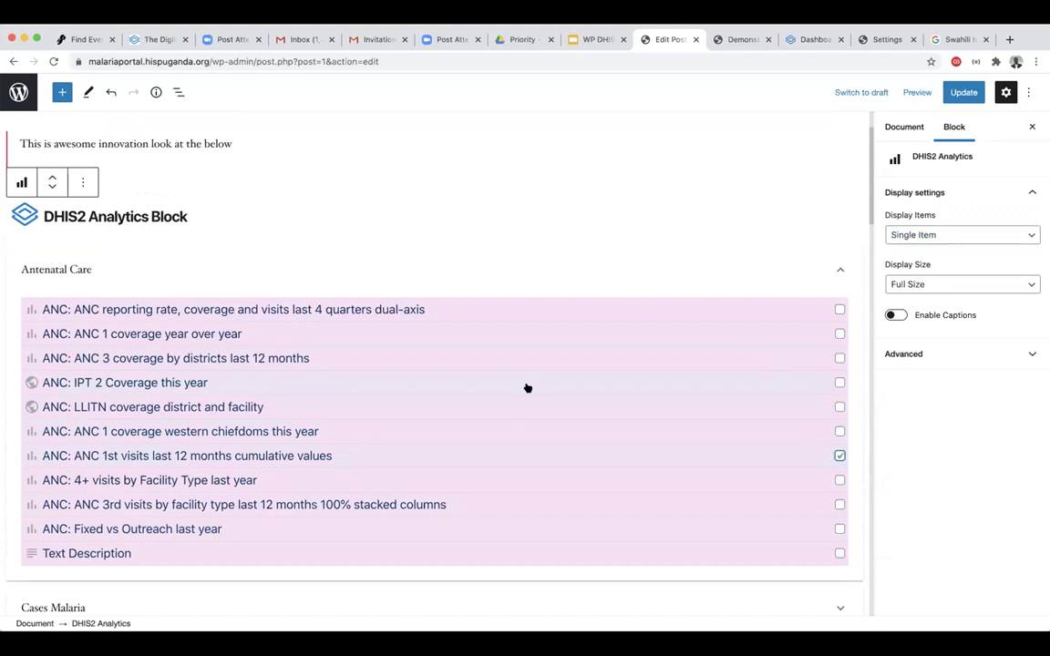
scroll(527, 389, "down", 10)
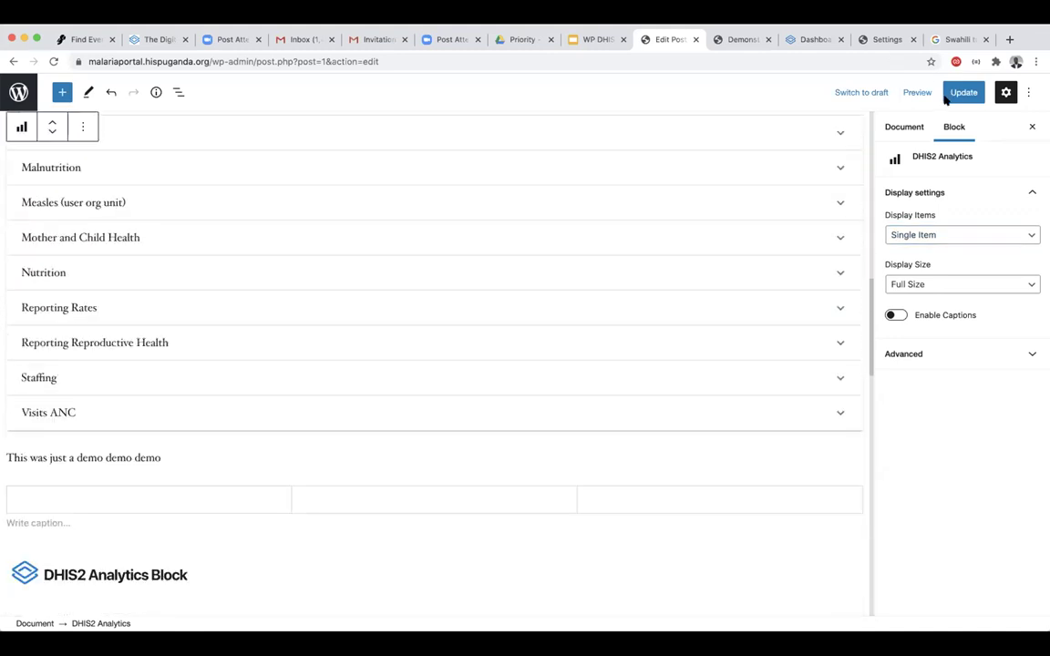
left_click(948, 95)
Reload the published Demonstration post and scroll through it to confirm the single ANC 1st visit chart.
left_click(746, 40)
left_click(55, 62)
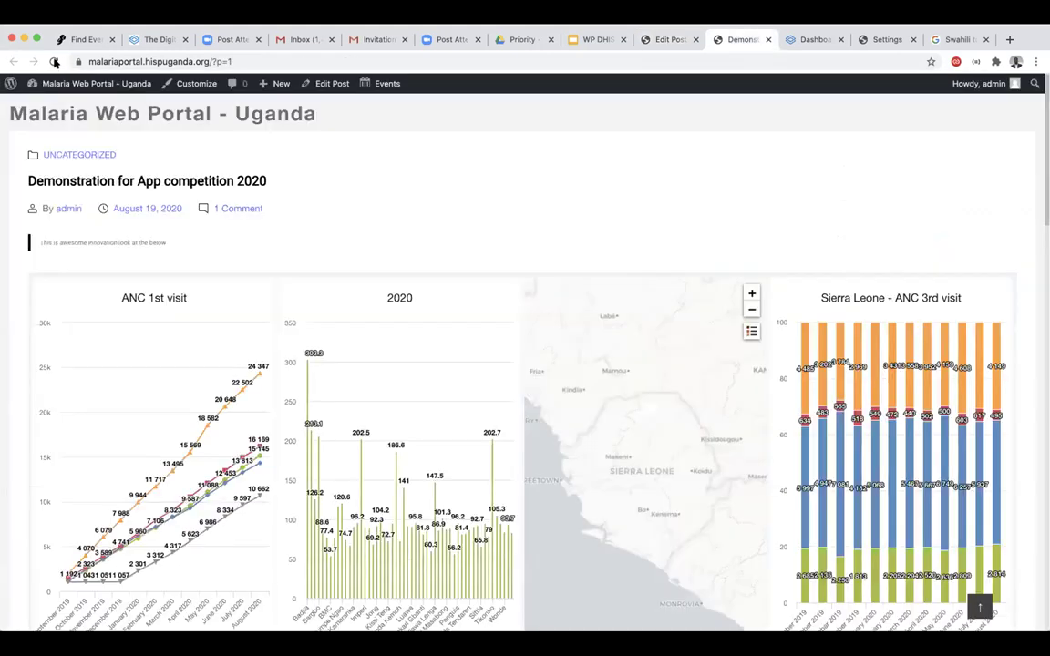
left_click(55, 62)
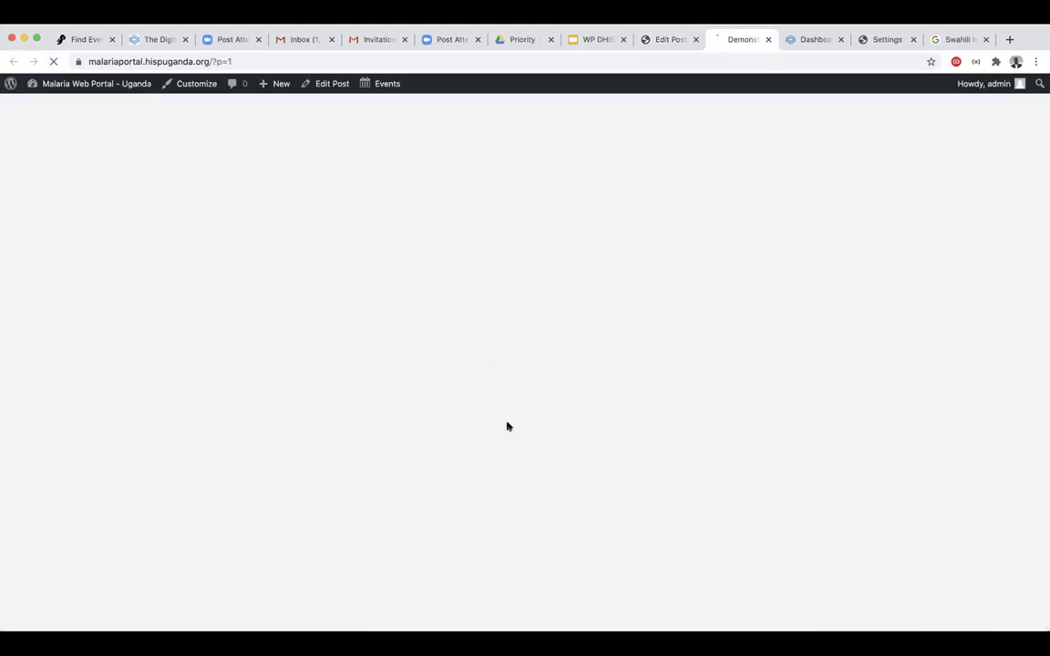
scroll(506, 425, "down", 10)
scroll(507, 424, "down", 3)
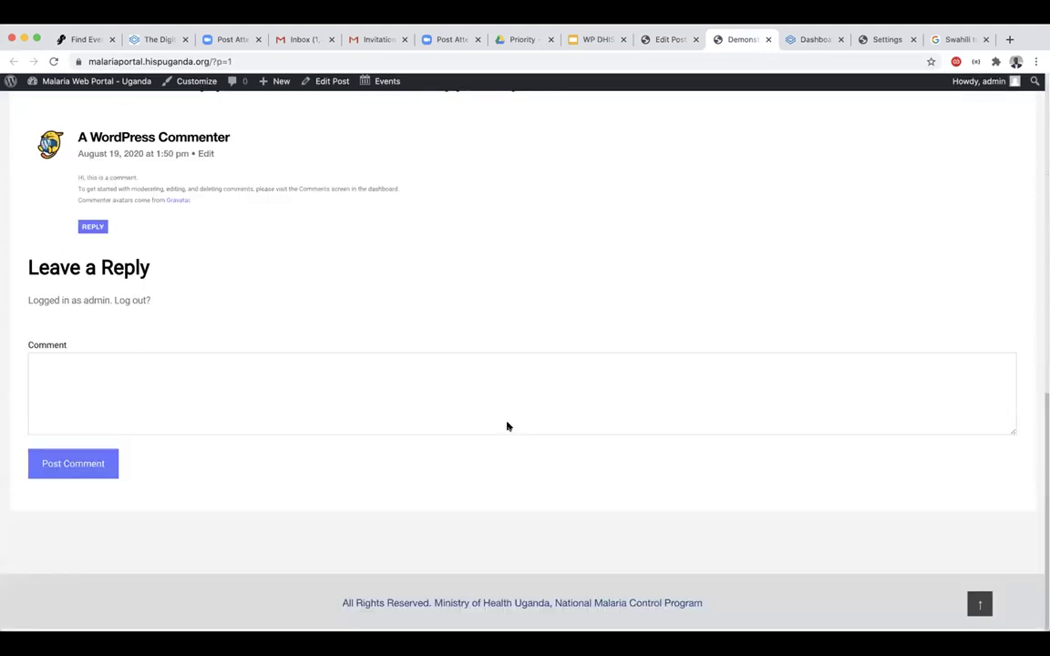
scroll(506, 427, "up", 15)
scroll(164, 314, "down", 1)
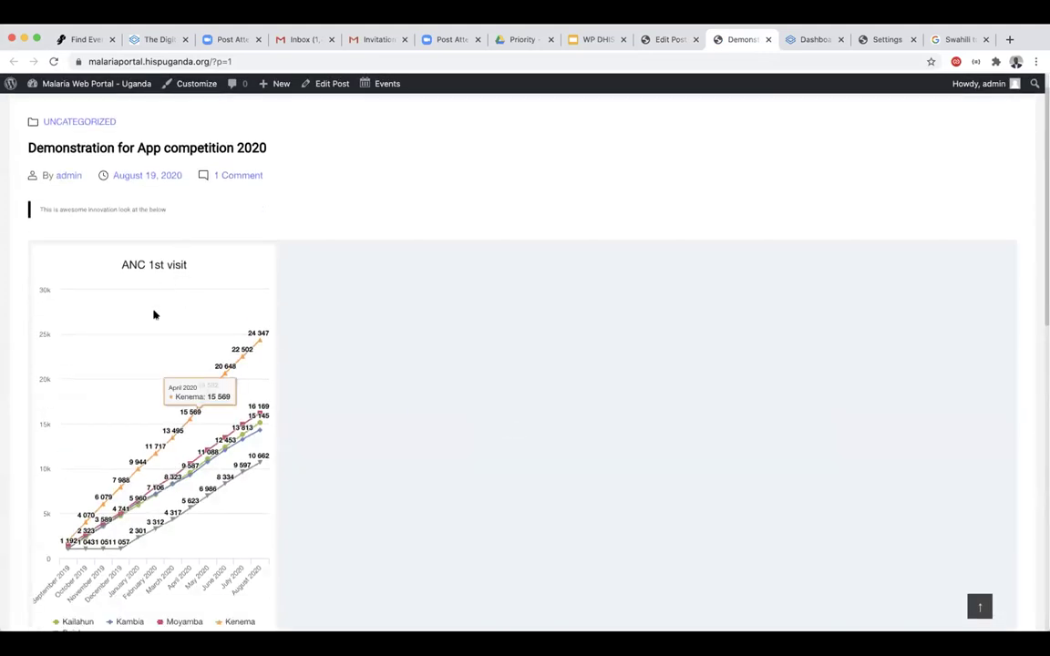
scroll(173, 412, "down", 5)
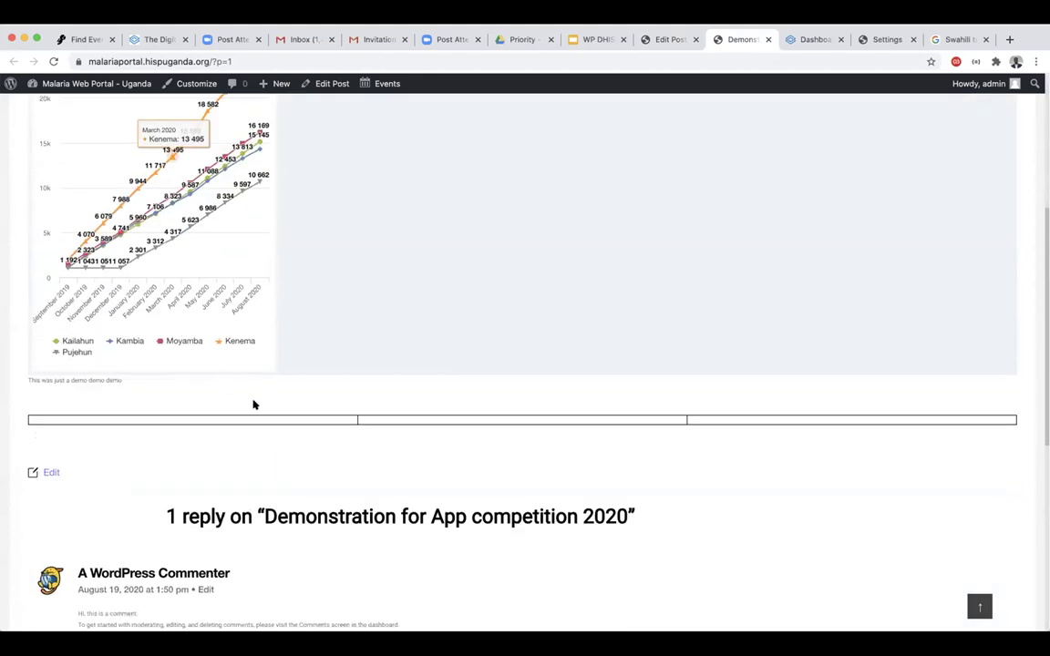
scroll(254, 403, "up", 1)
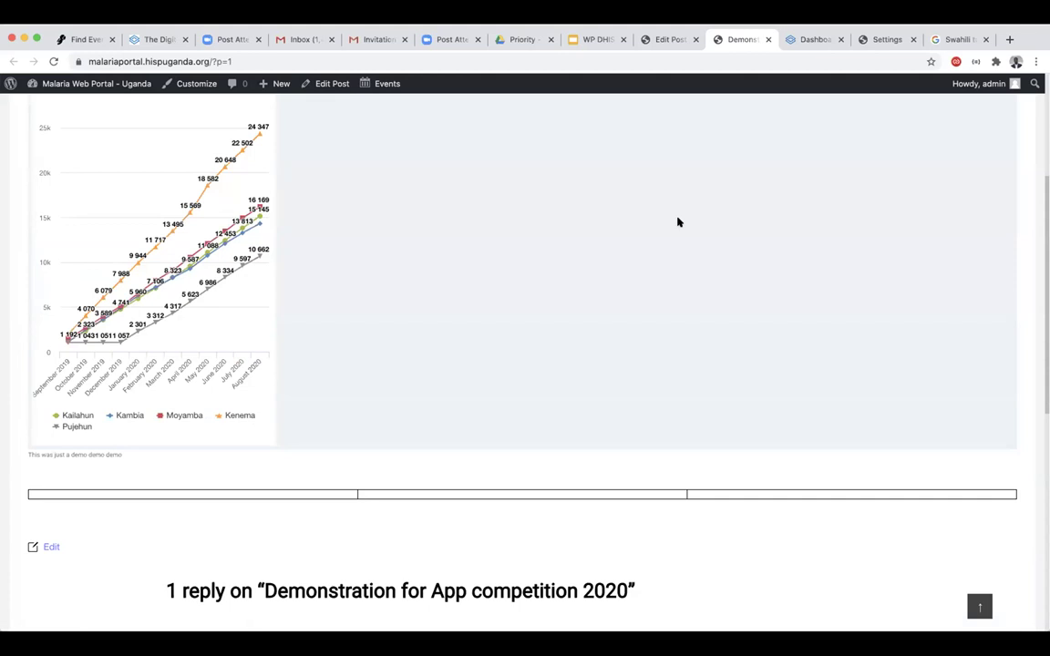
scroll(678, 221, "up", 5)
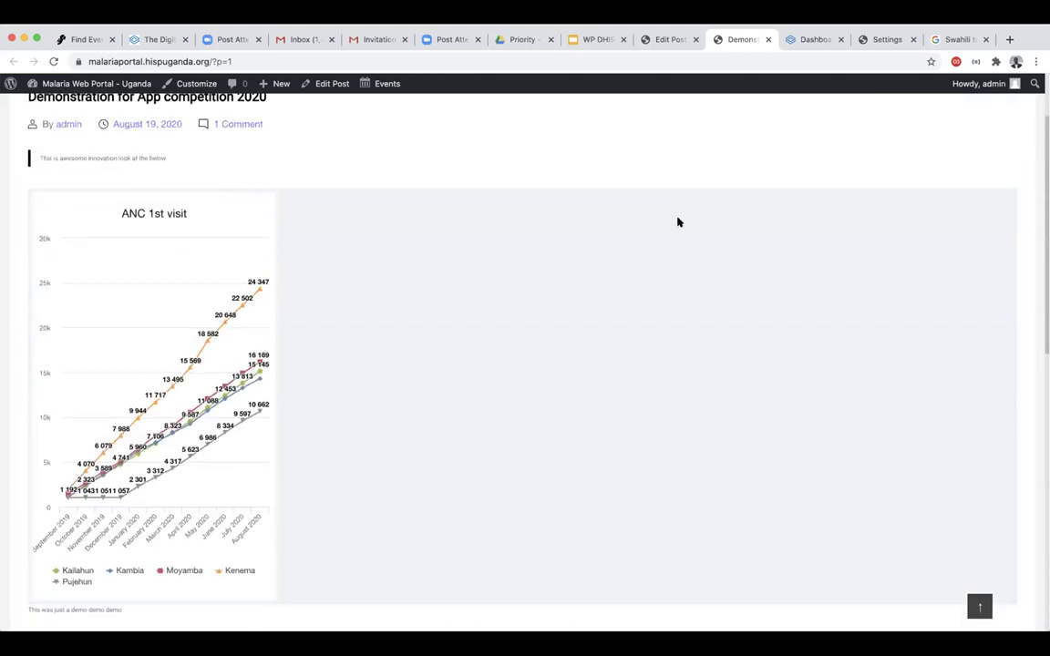
scroll(677, 221, "down", 2)
scroll(677, 222, "up", 2)
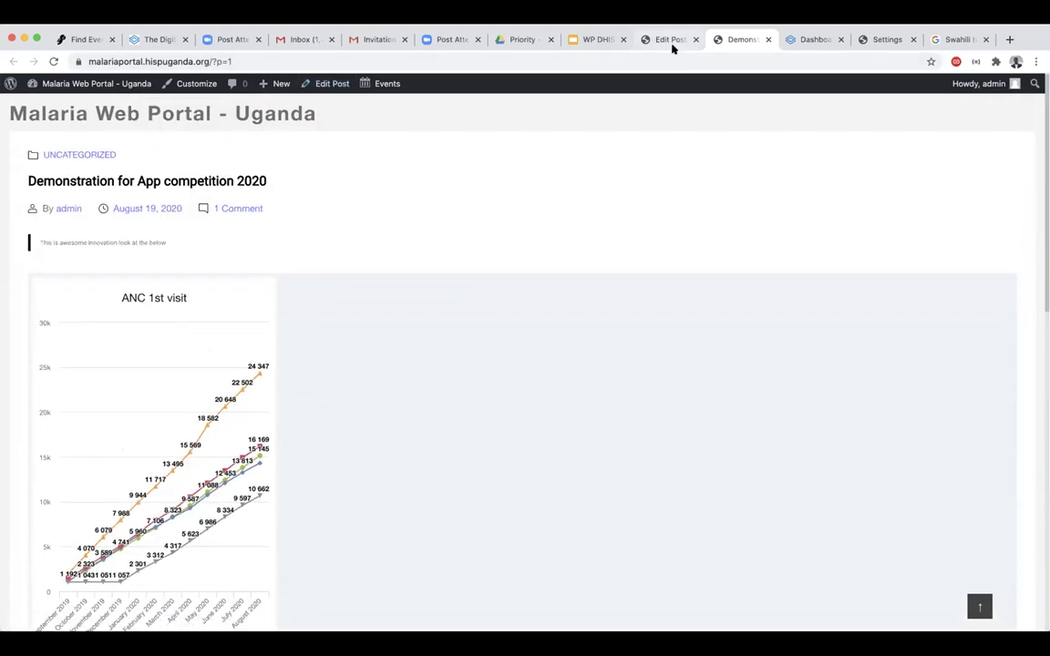
scroll(614, 306, "down", 2)
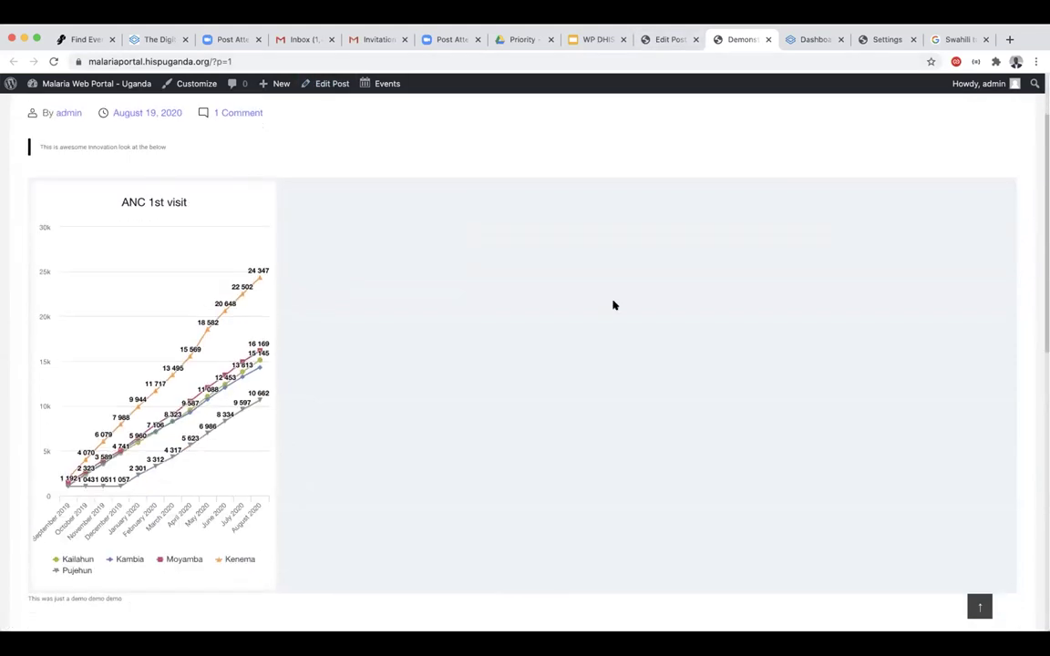
scroll(614, 305, "down", 4)
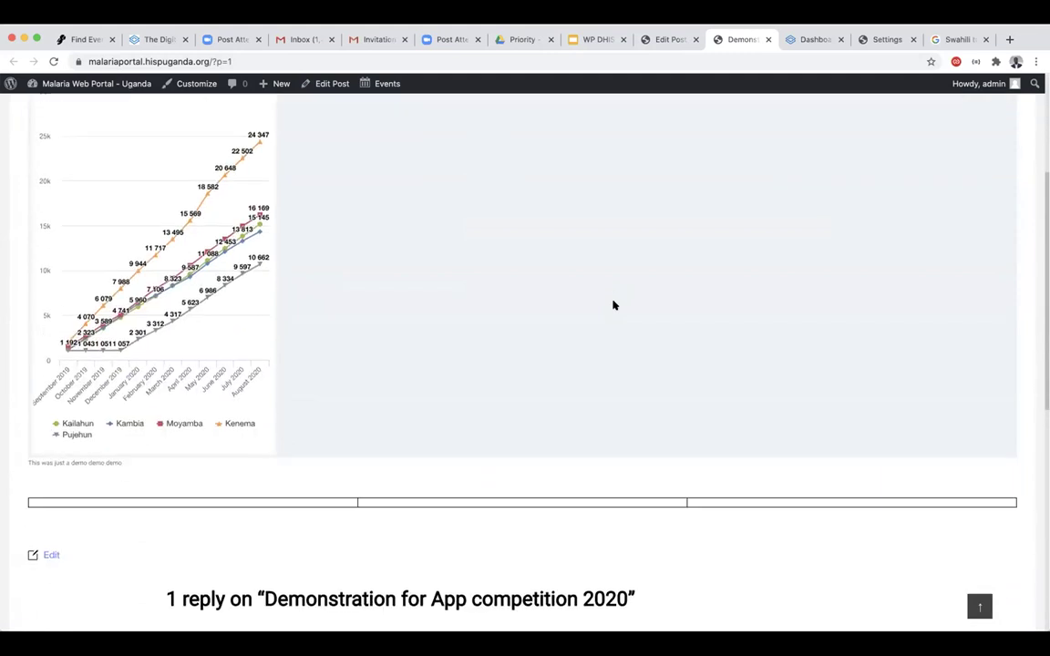
scroll(614, 305, "up", 6)
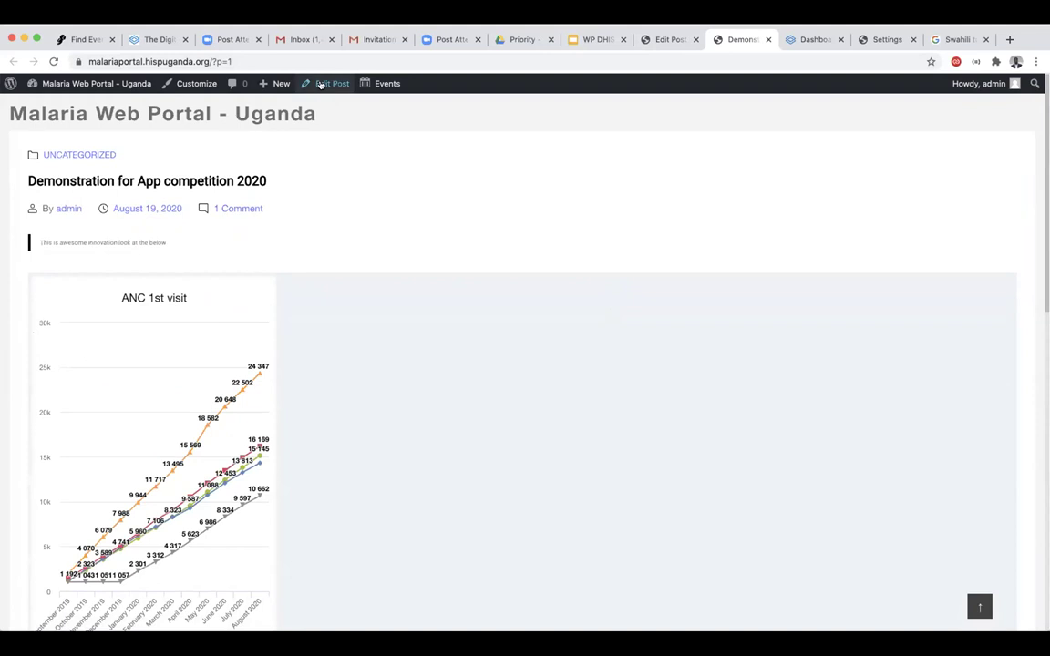
Switch the analytics block back to Multiple Items with Shuffle Items turned off.
left_click(321, 84)
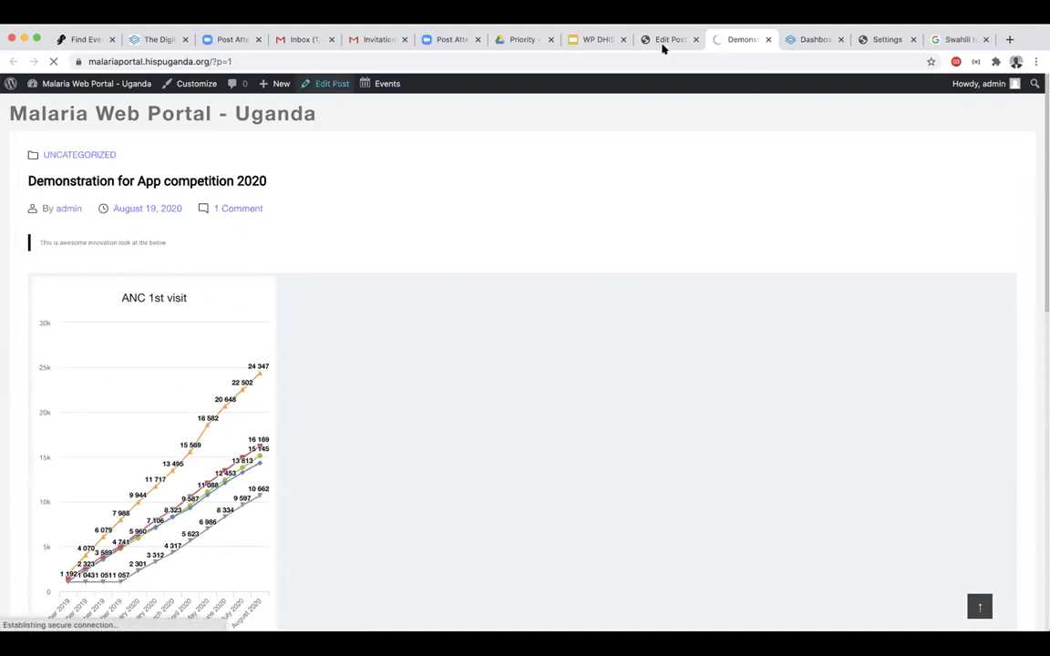
left_click(656, 40)
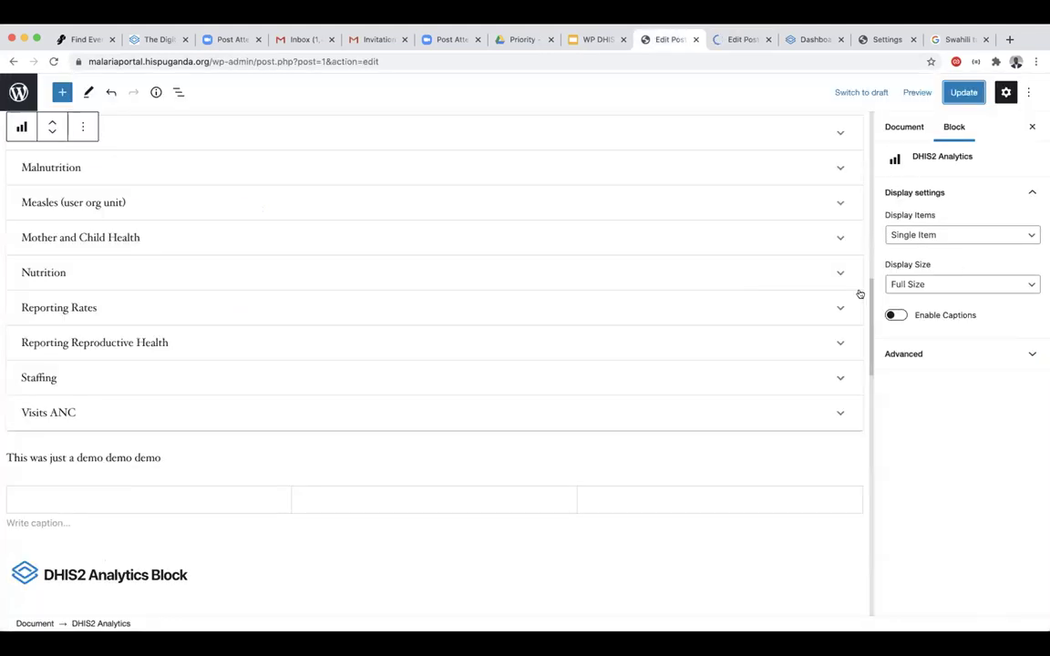
left_click(930, 236)
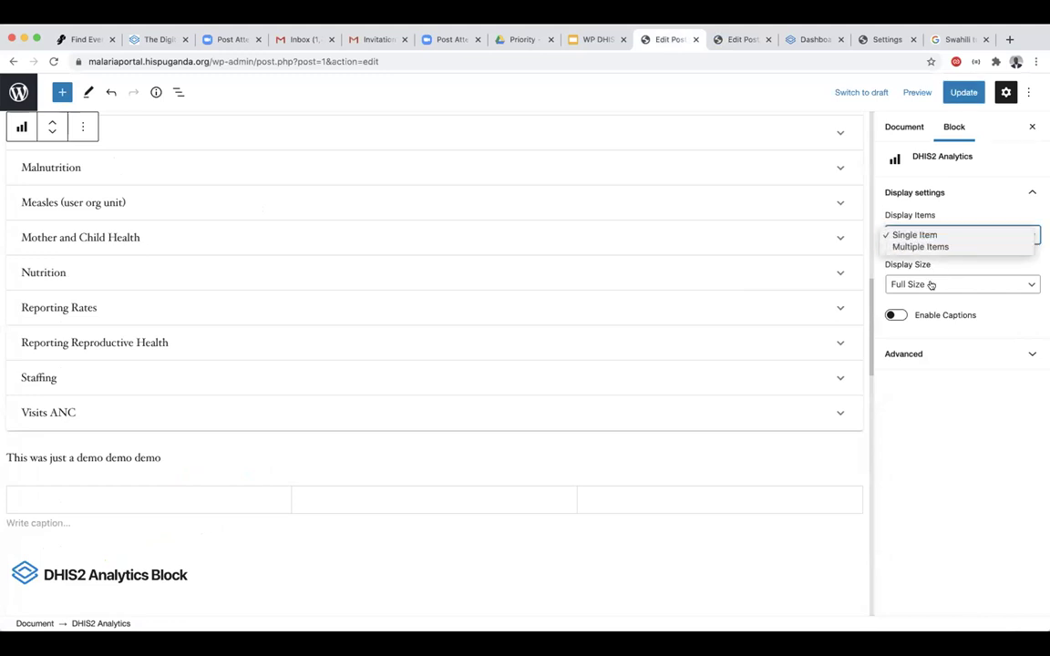
left_click(921, 247)
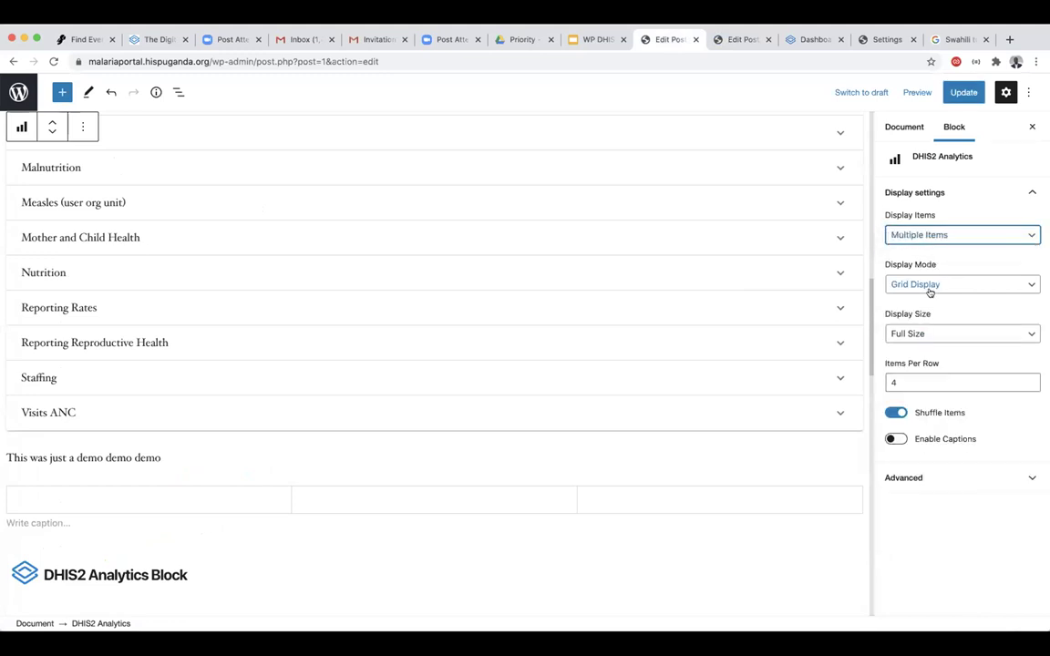
left_click(897, 413)
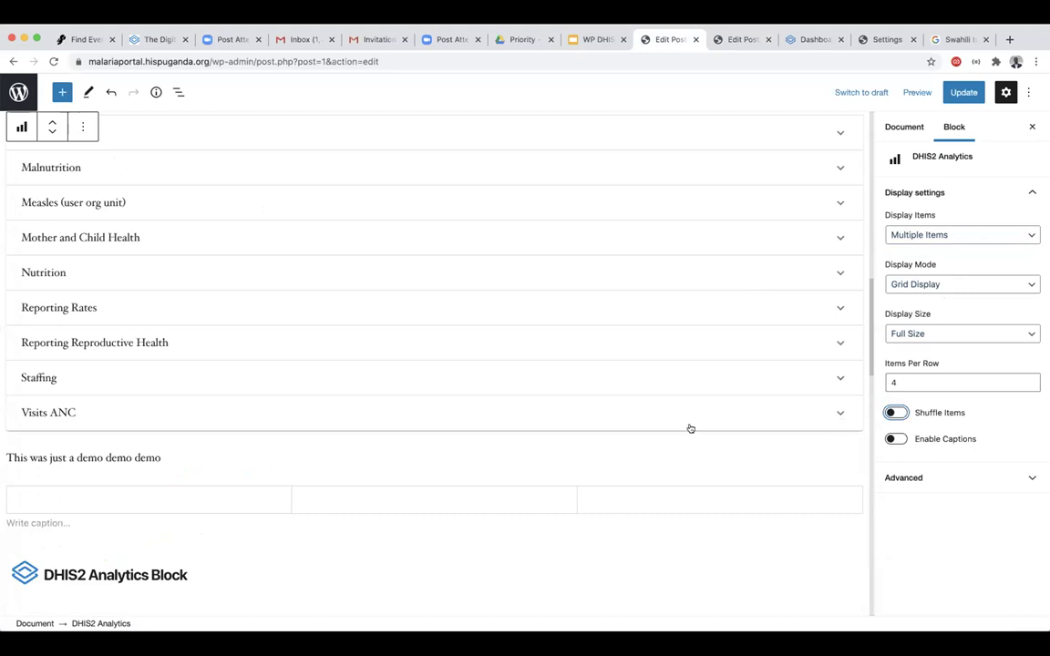
Expand the Info Videos category and tick the first video link, keeping Multiple Items.
scroll(691, 428, "down", 3)
scroll(690, 429, "down", 5)
scroll(690, 429, "up", 5)
scroll(690, 428, "up", 1)
scroll(691, 429, "down", 5)
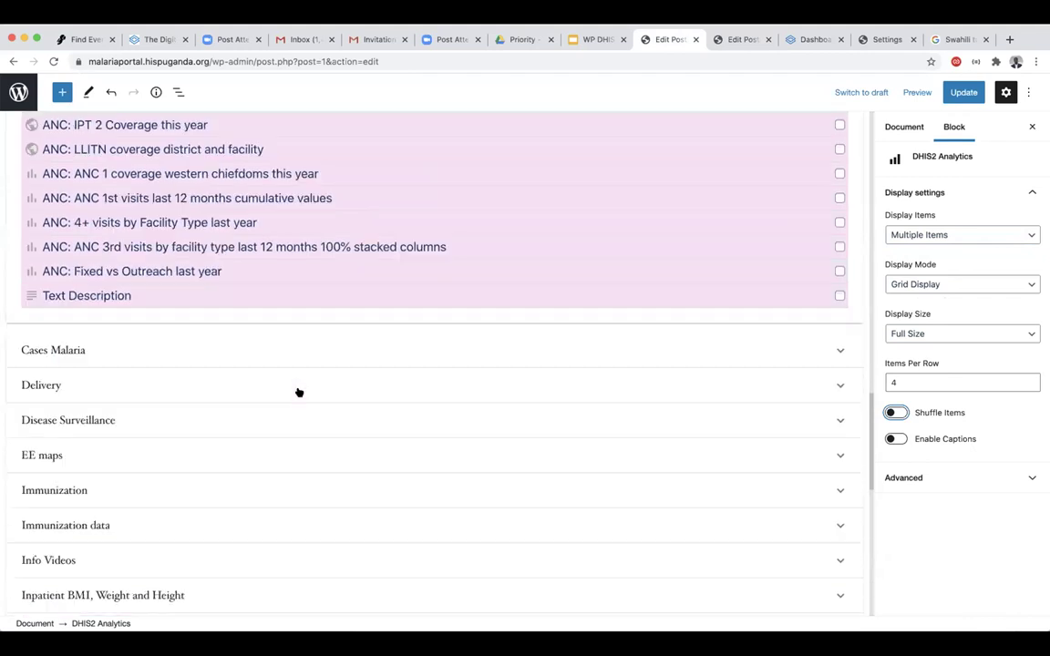
scroll(265, 438, "down", 1)
scroll(270, 406, "down", 1)
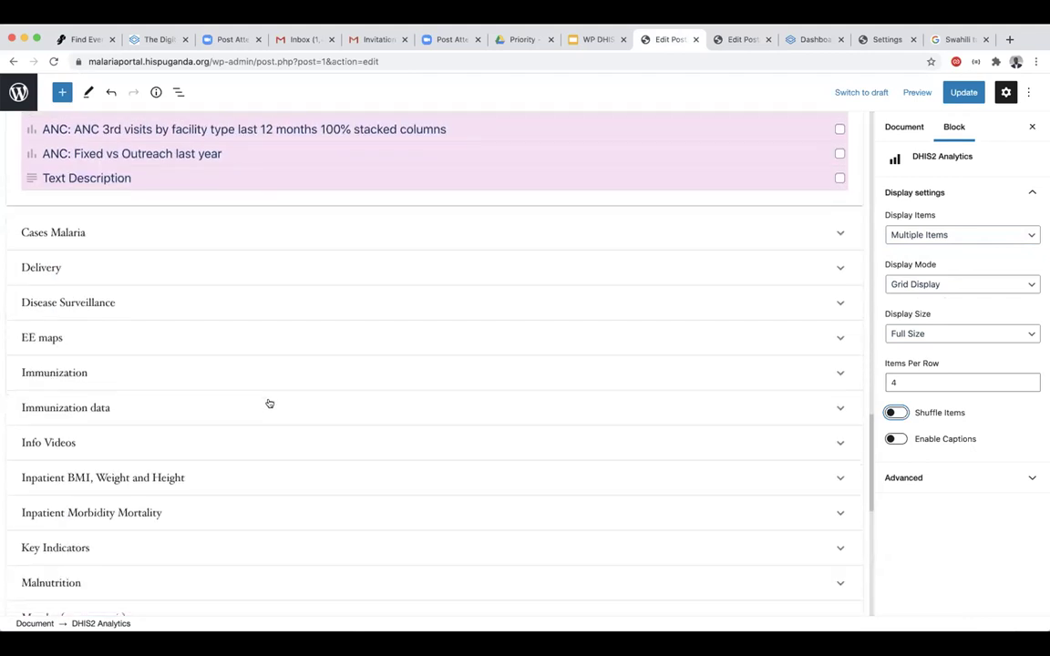
left_click(269, 401)
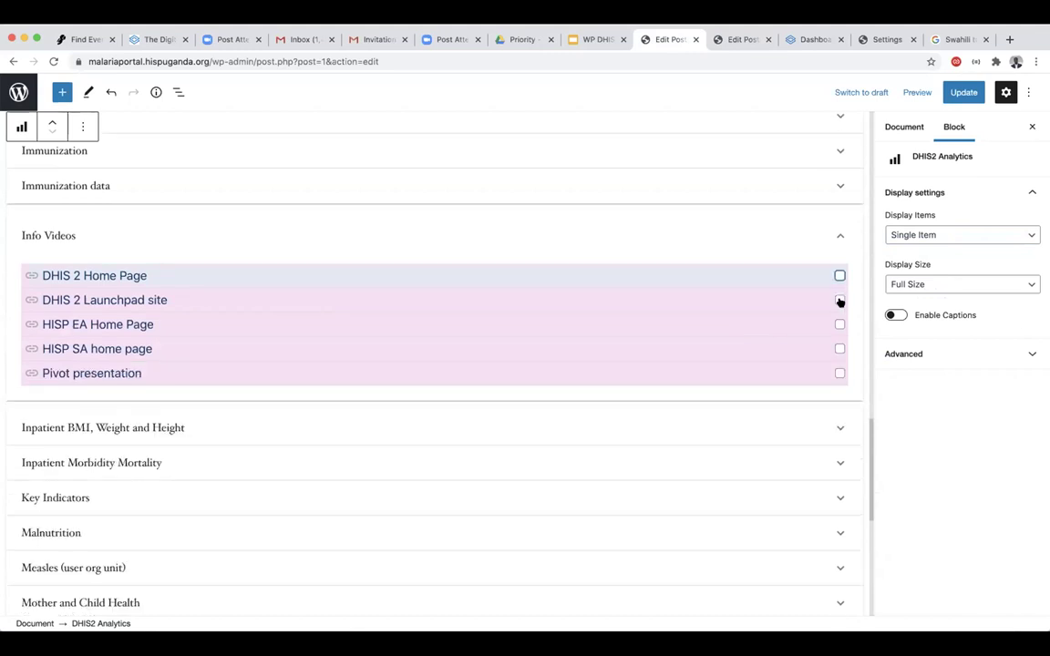
left_click(840, 324)
left_click(910, 234)
key("Return")
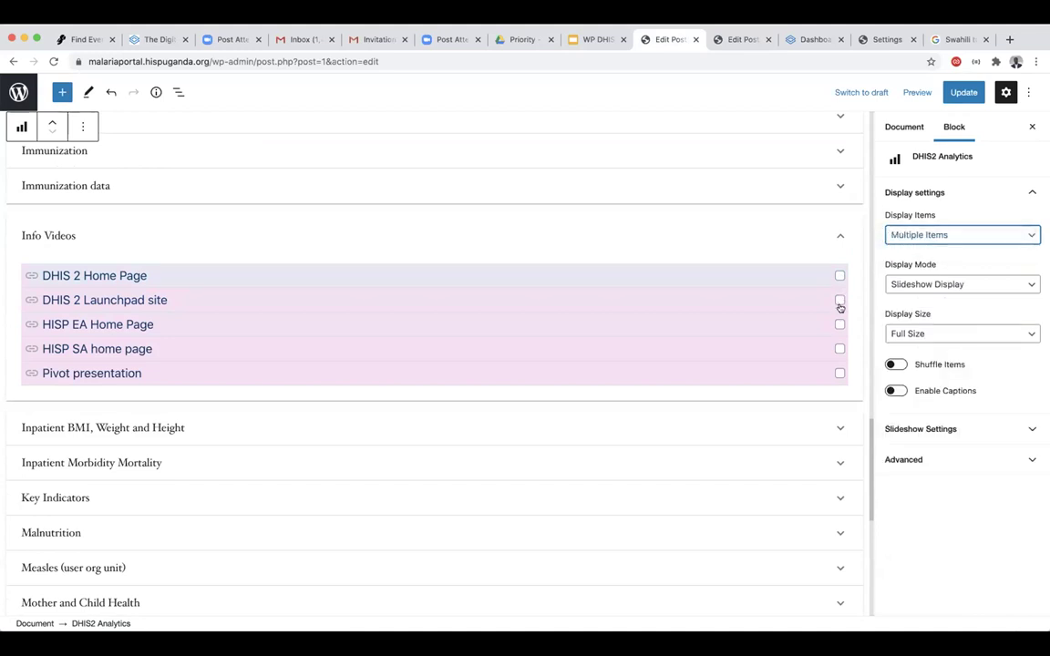
Tick the remaining Info Videos links, update the post, and reload the second editor tab.
left_click(840, 349)
left_click(839, 373)
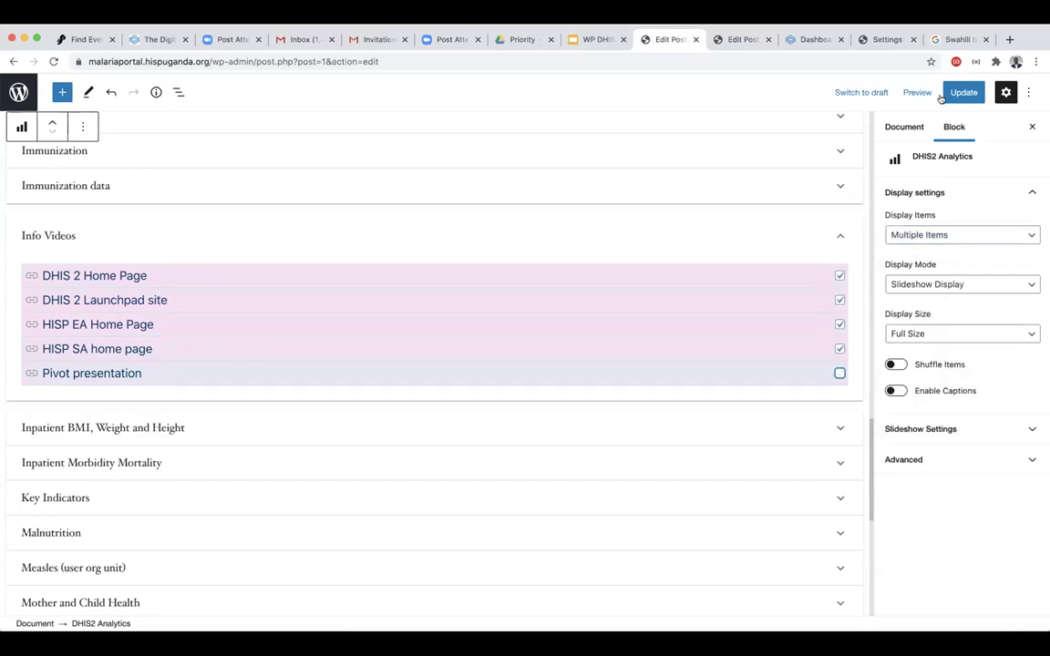
left_click(966, 93)
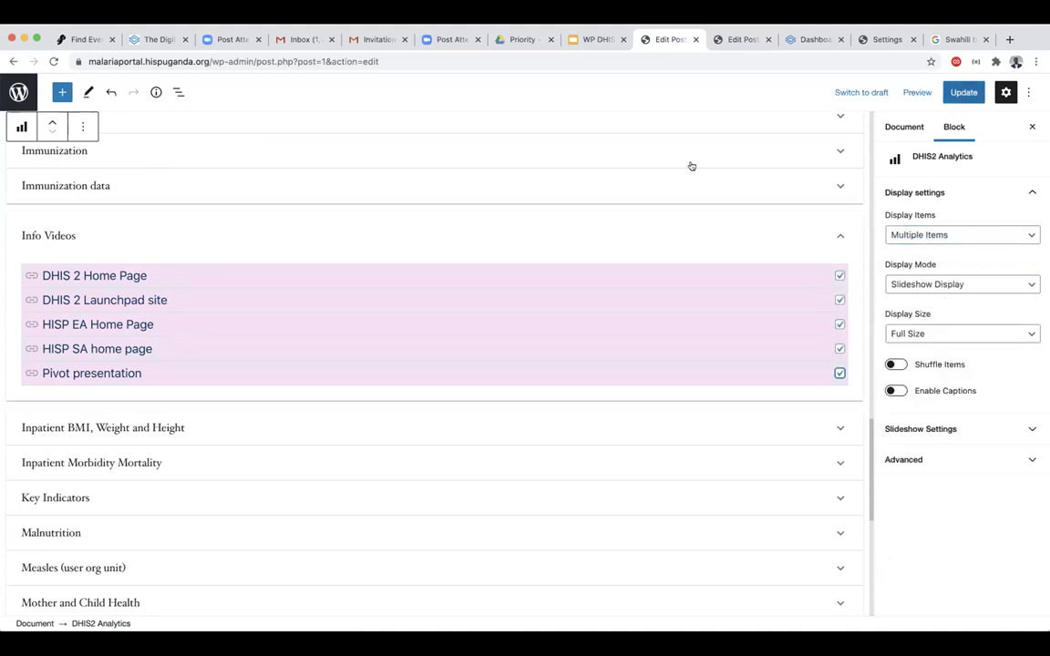
left_click(741, 39)
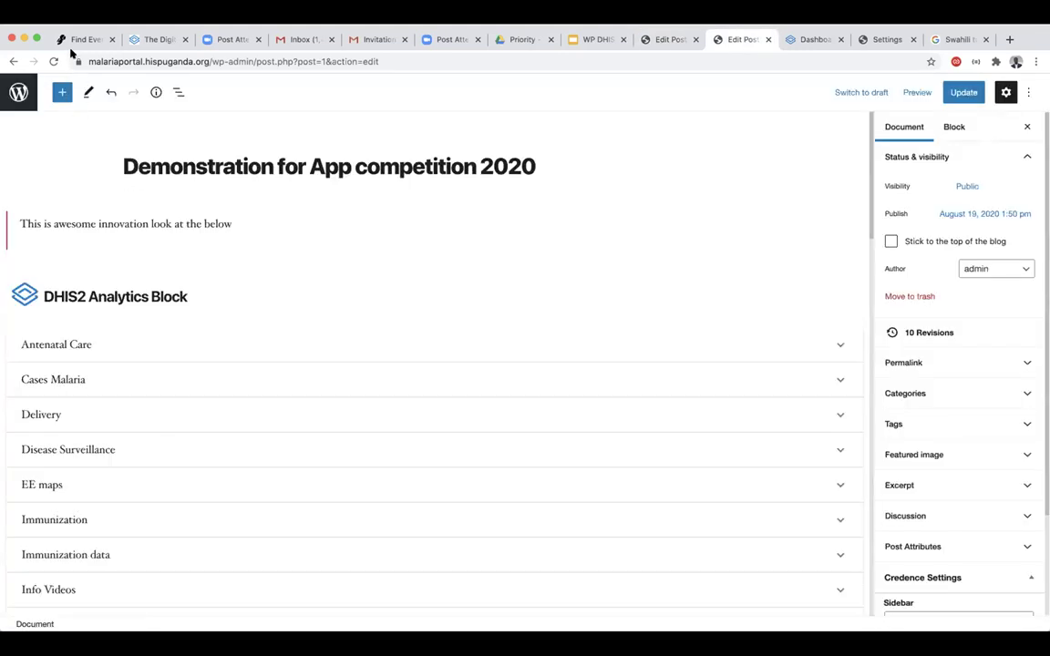
left_click(54, 61)
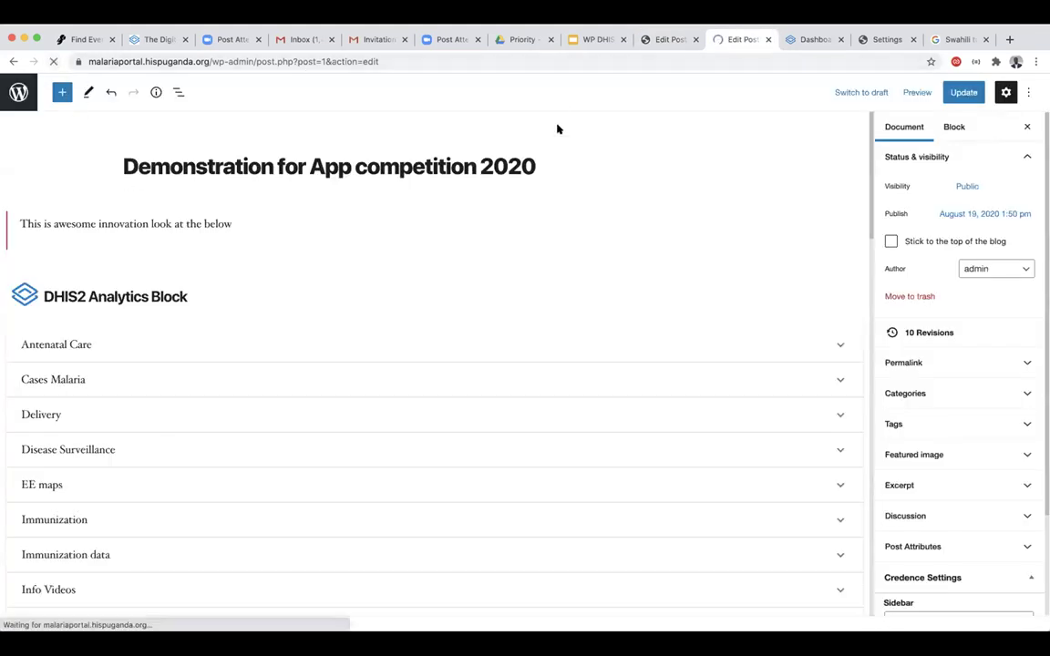